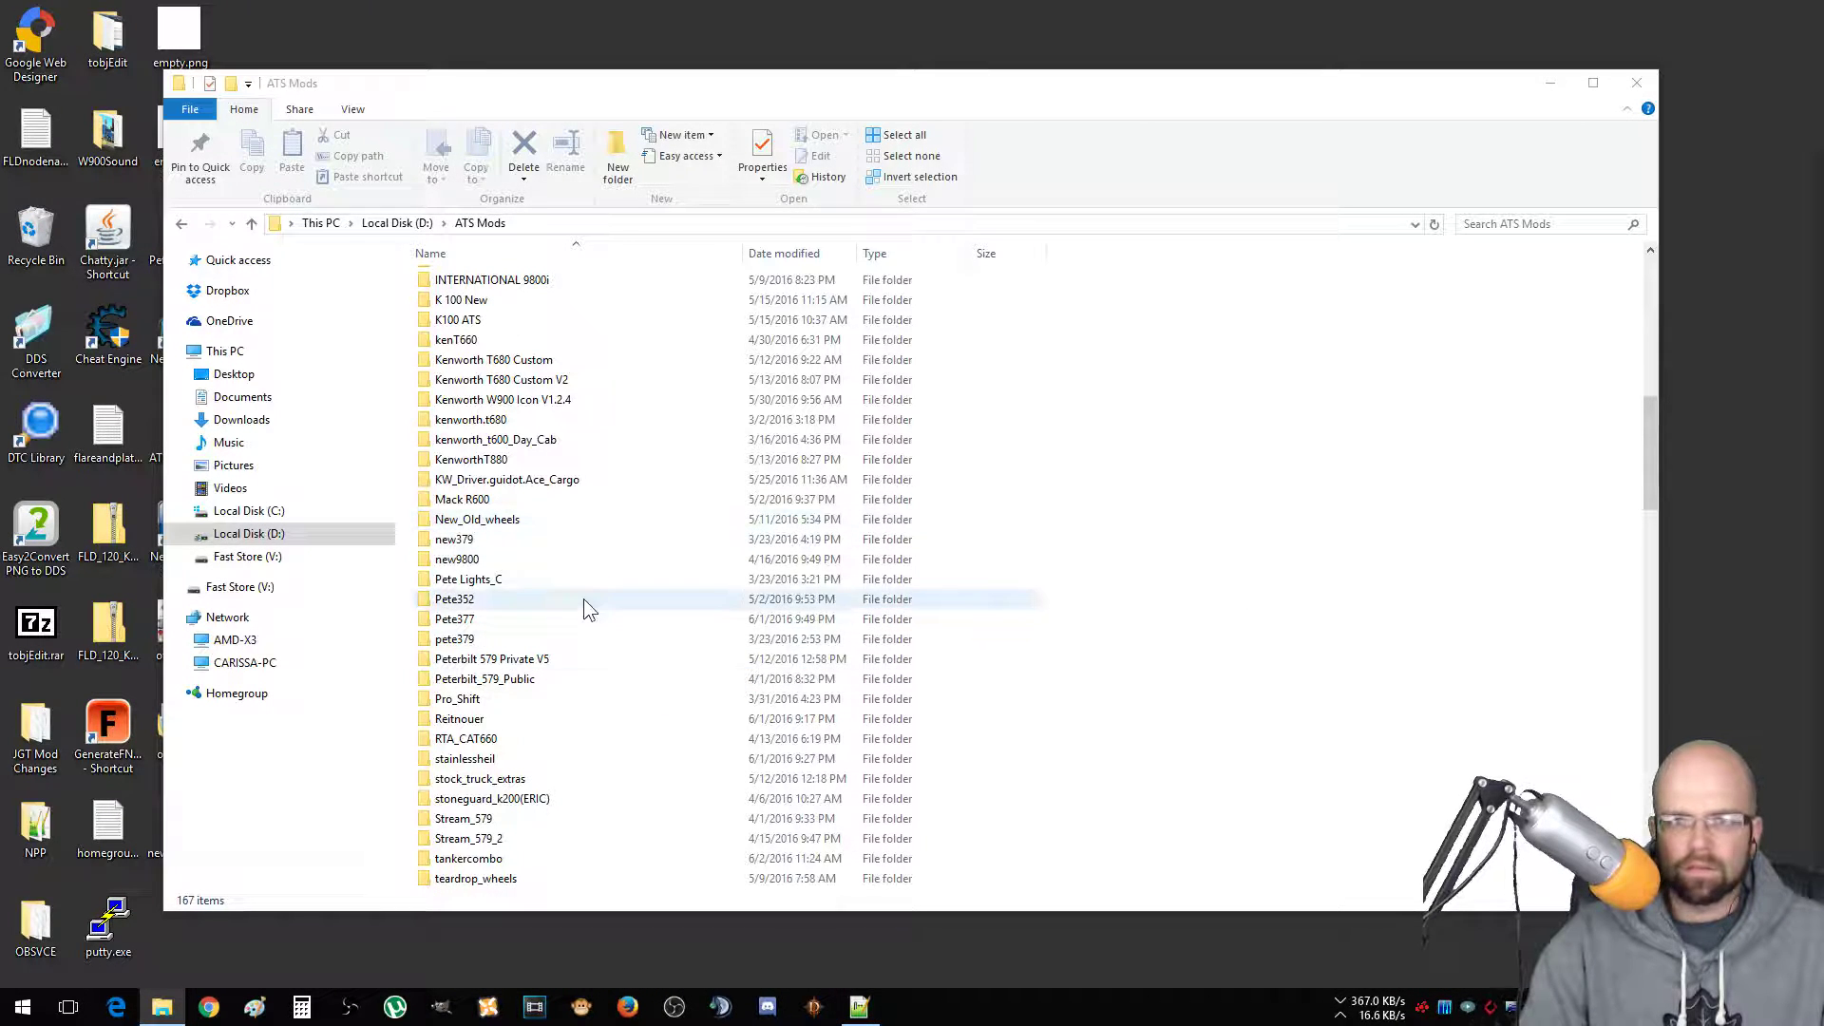
Open the Pete377 folder inside ATS Mods.
left_click_drag(619, 88, 469, 36)
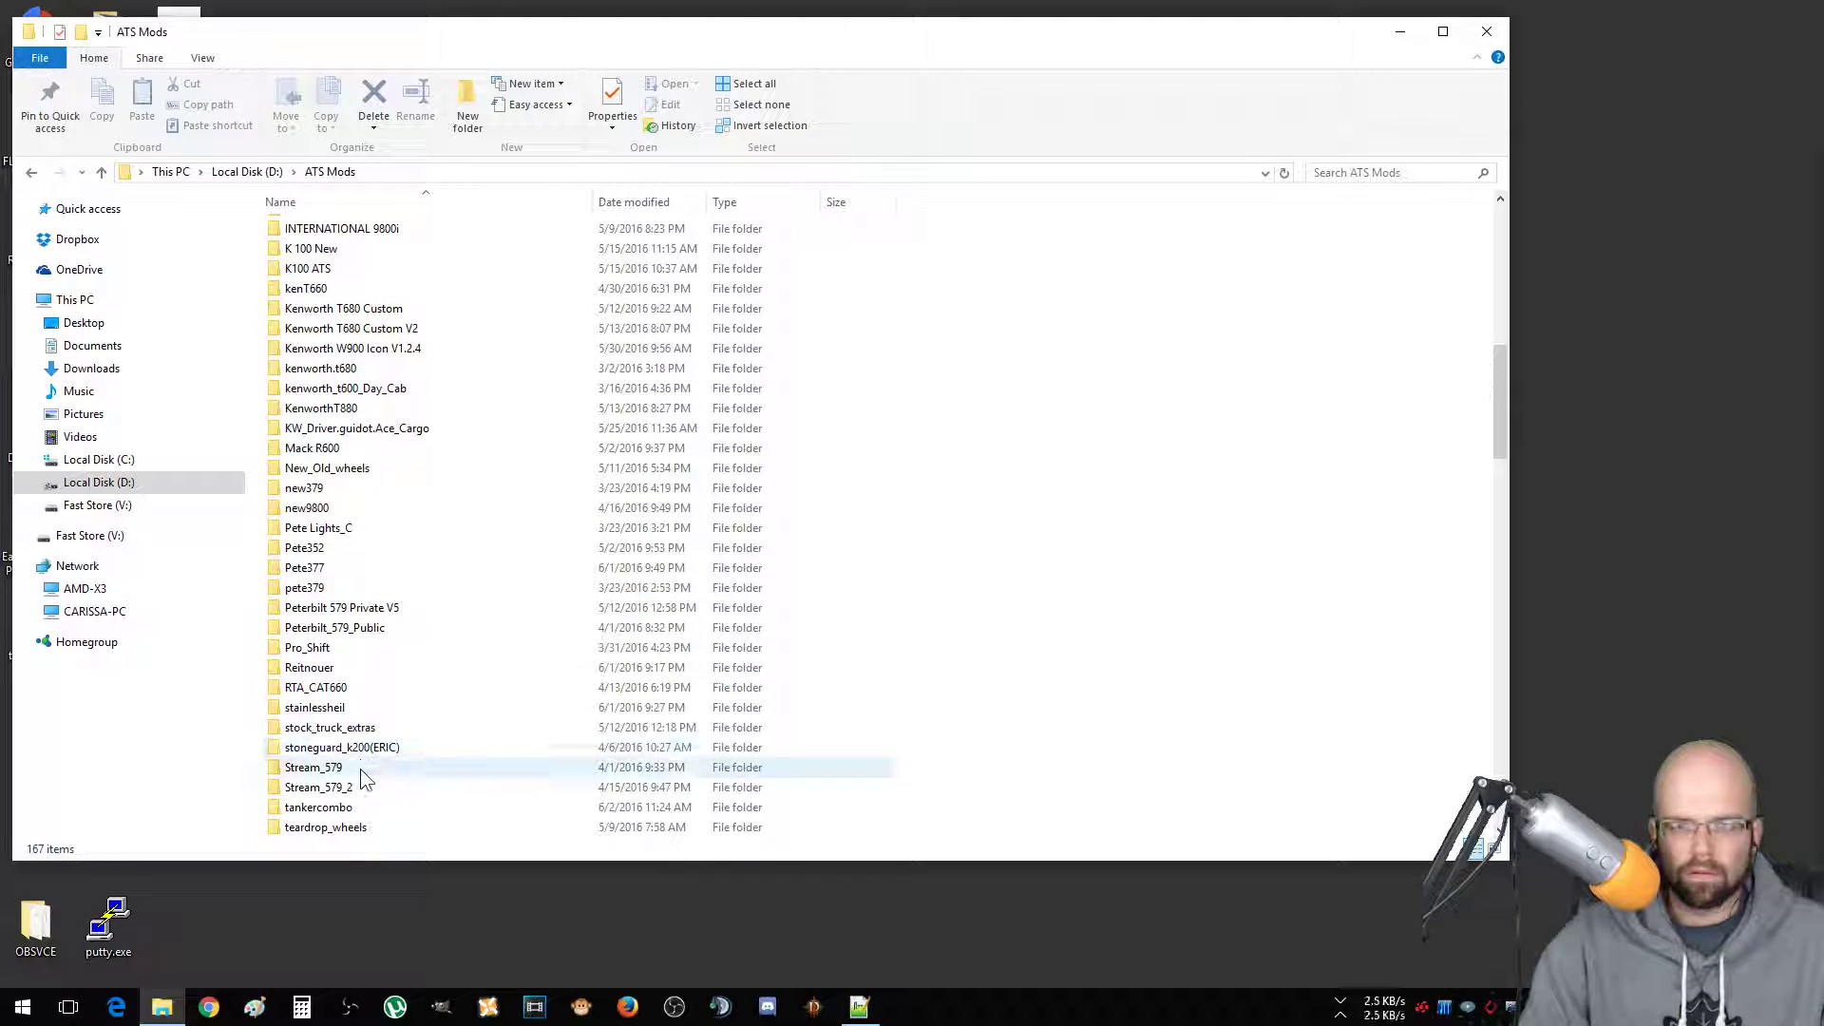
double_click(335, 568)
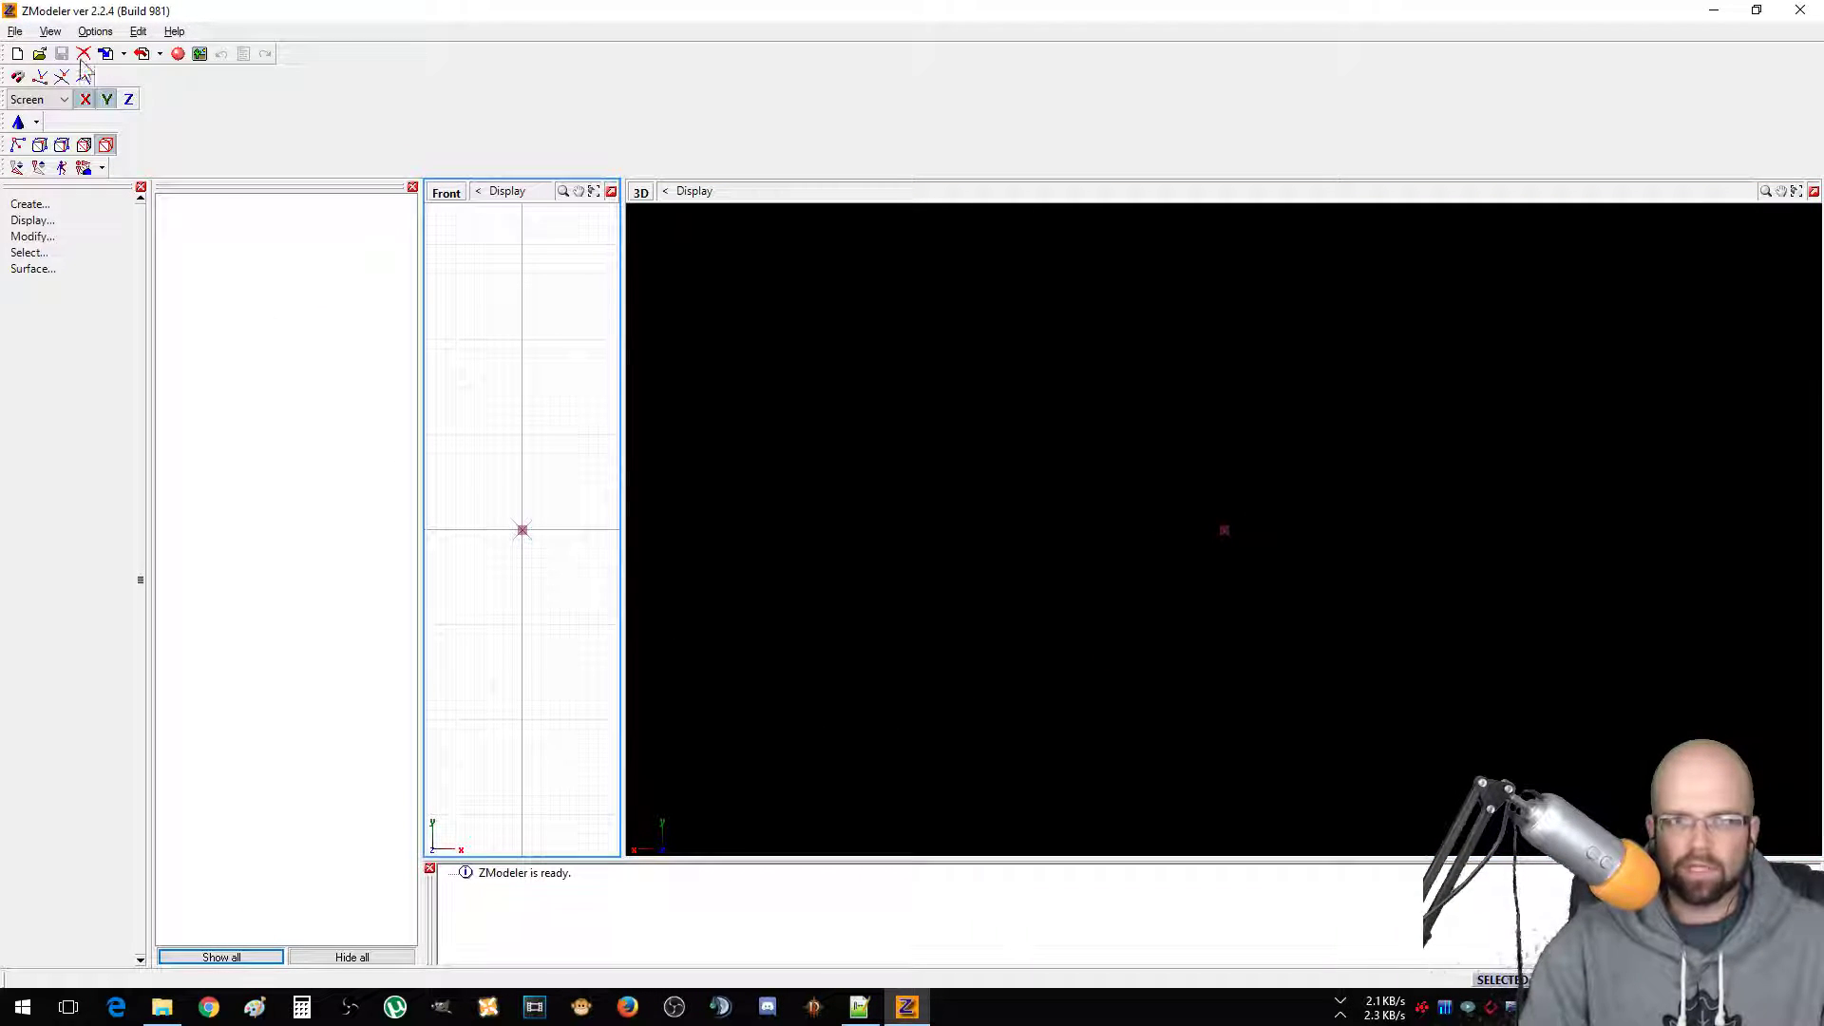
left_click(15, 31)
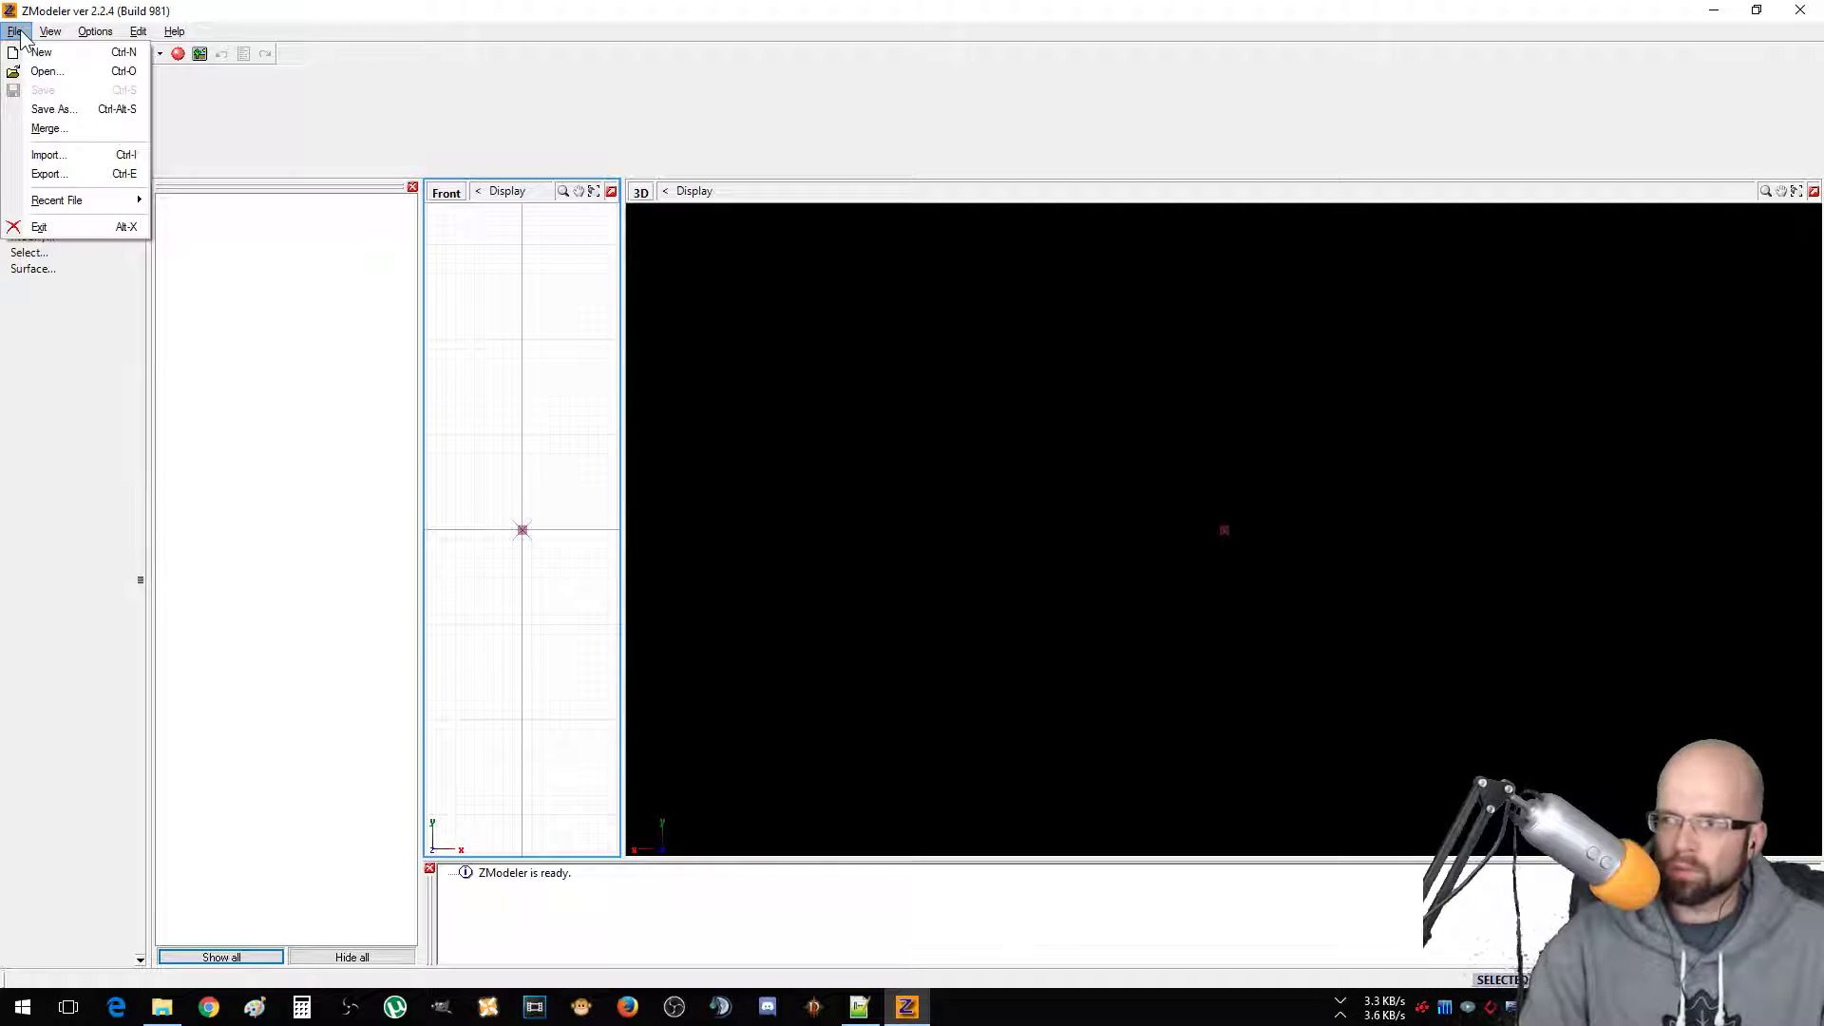
mouse_move(50, 31)
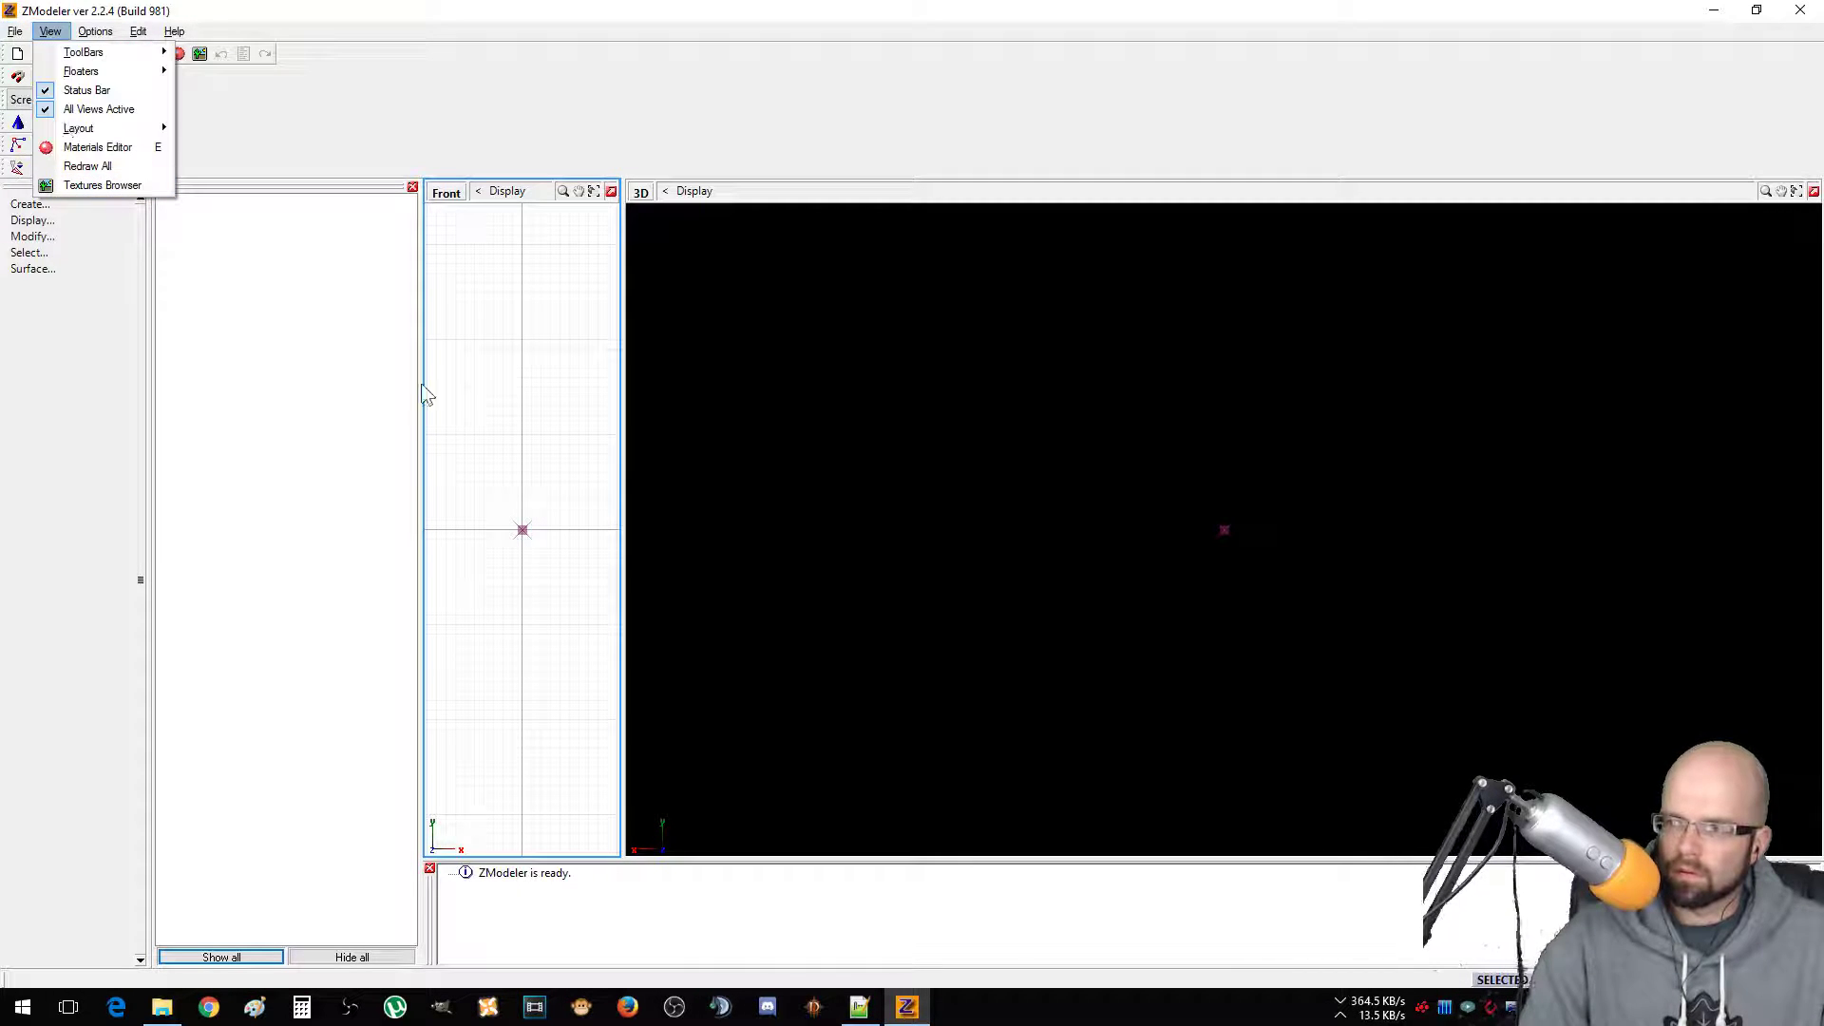
left_click(173, 603)
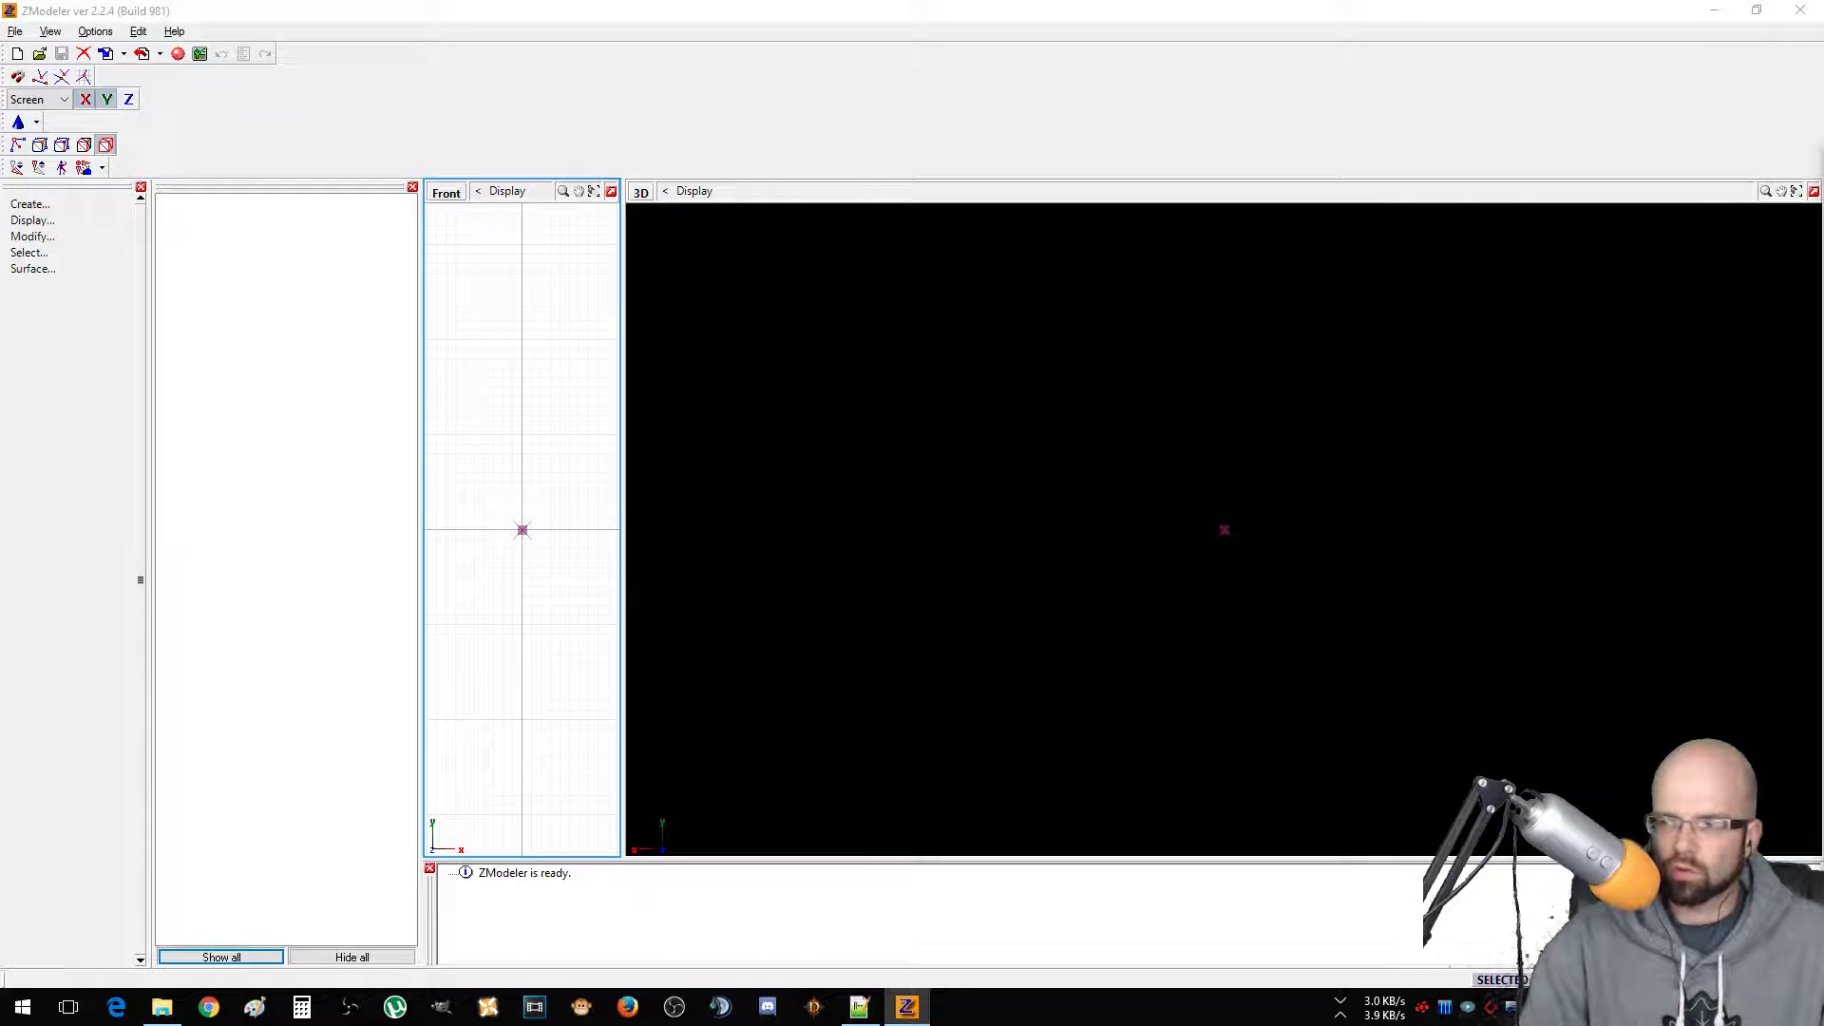
left_click(1464, 724)
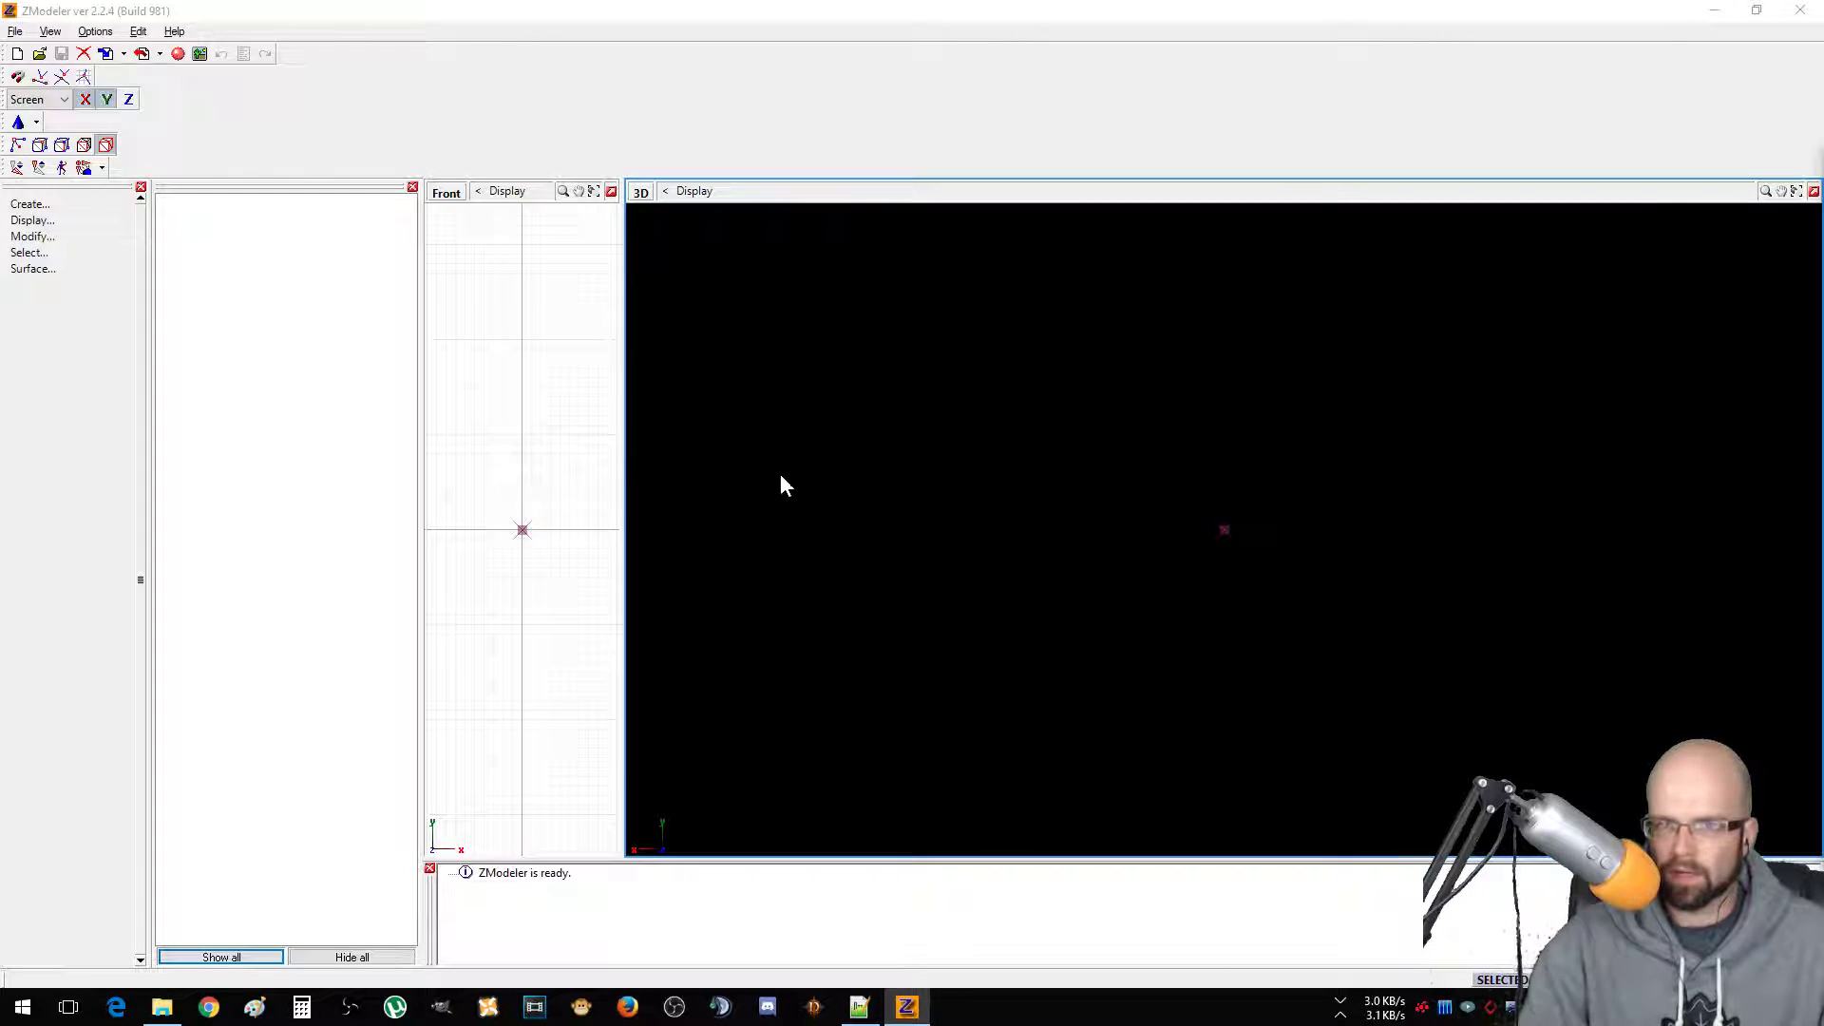
left_click(532, 399)
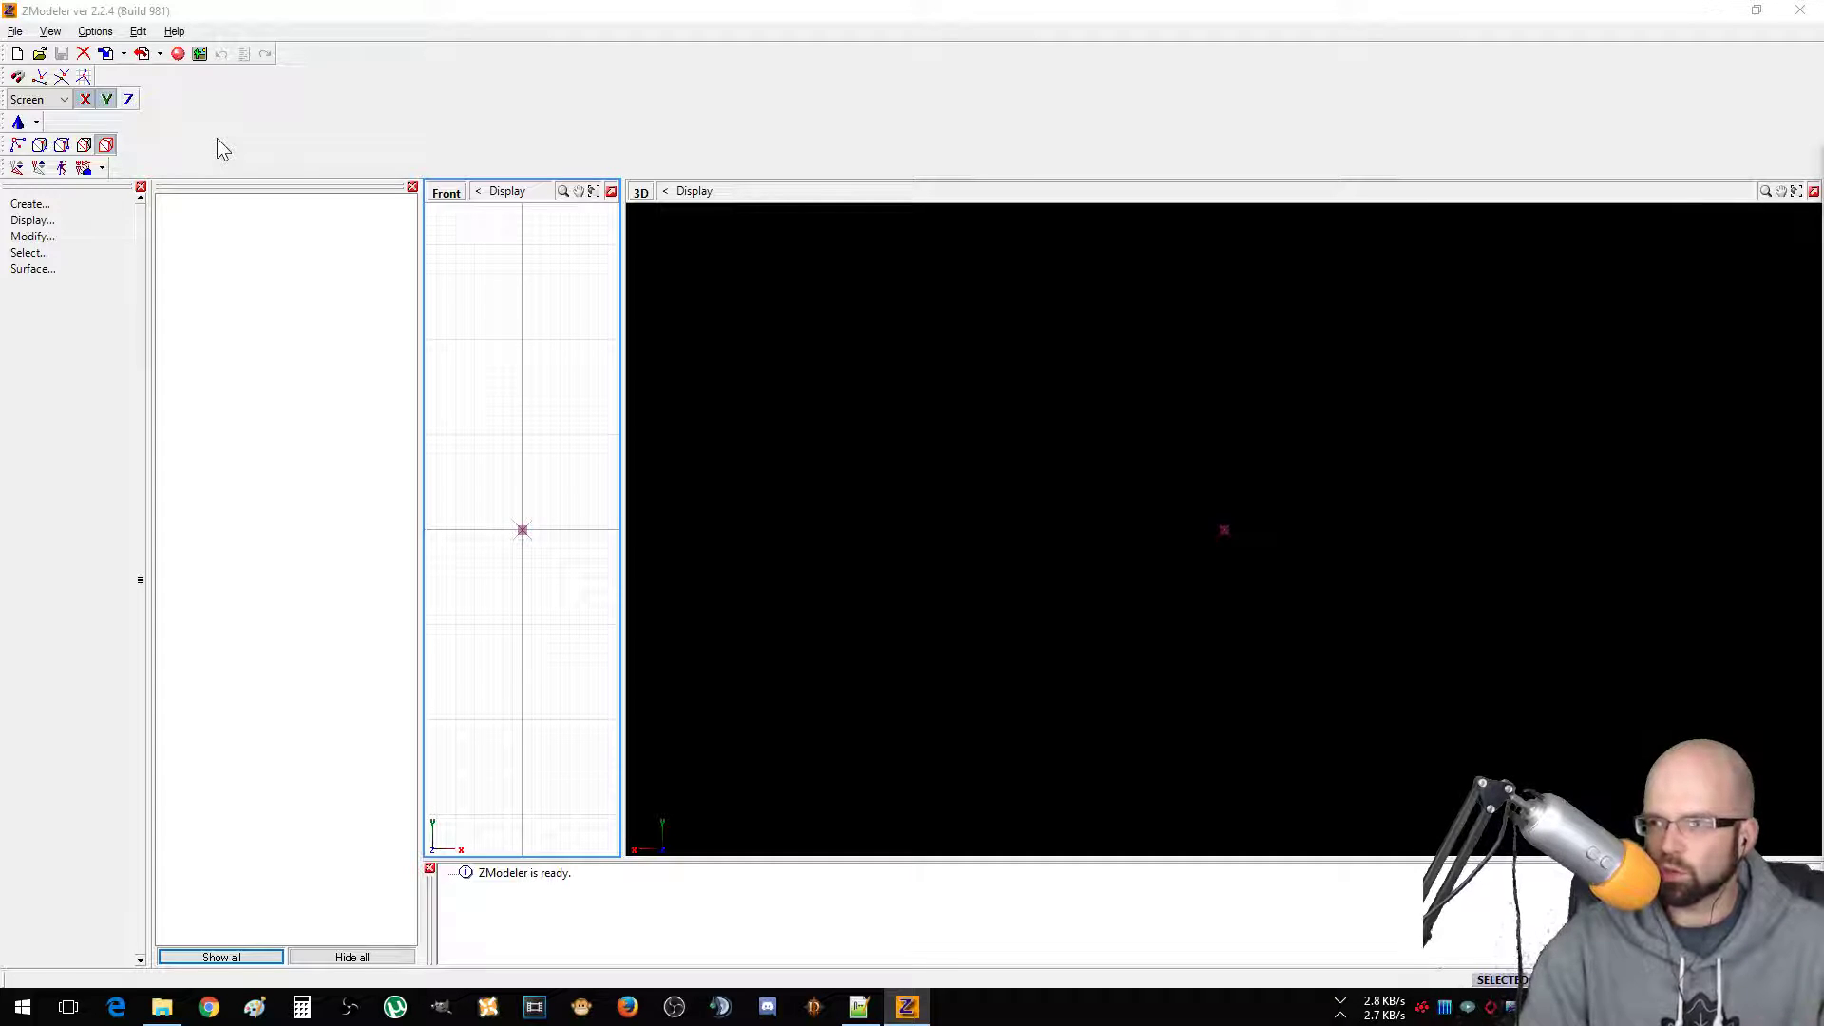
Start a model import in ZModeler and browse up from the vnl301 folder to the ATS Mods folder.
left_click(14, 32)
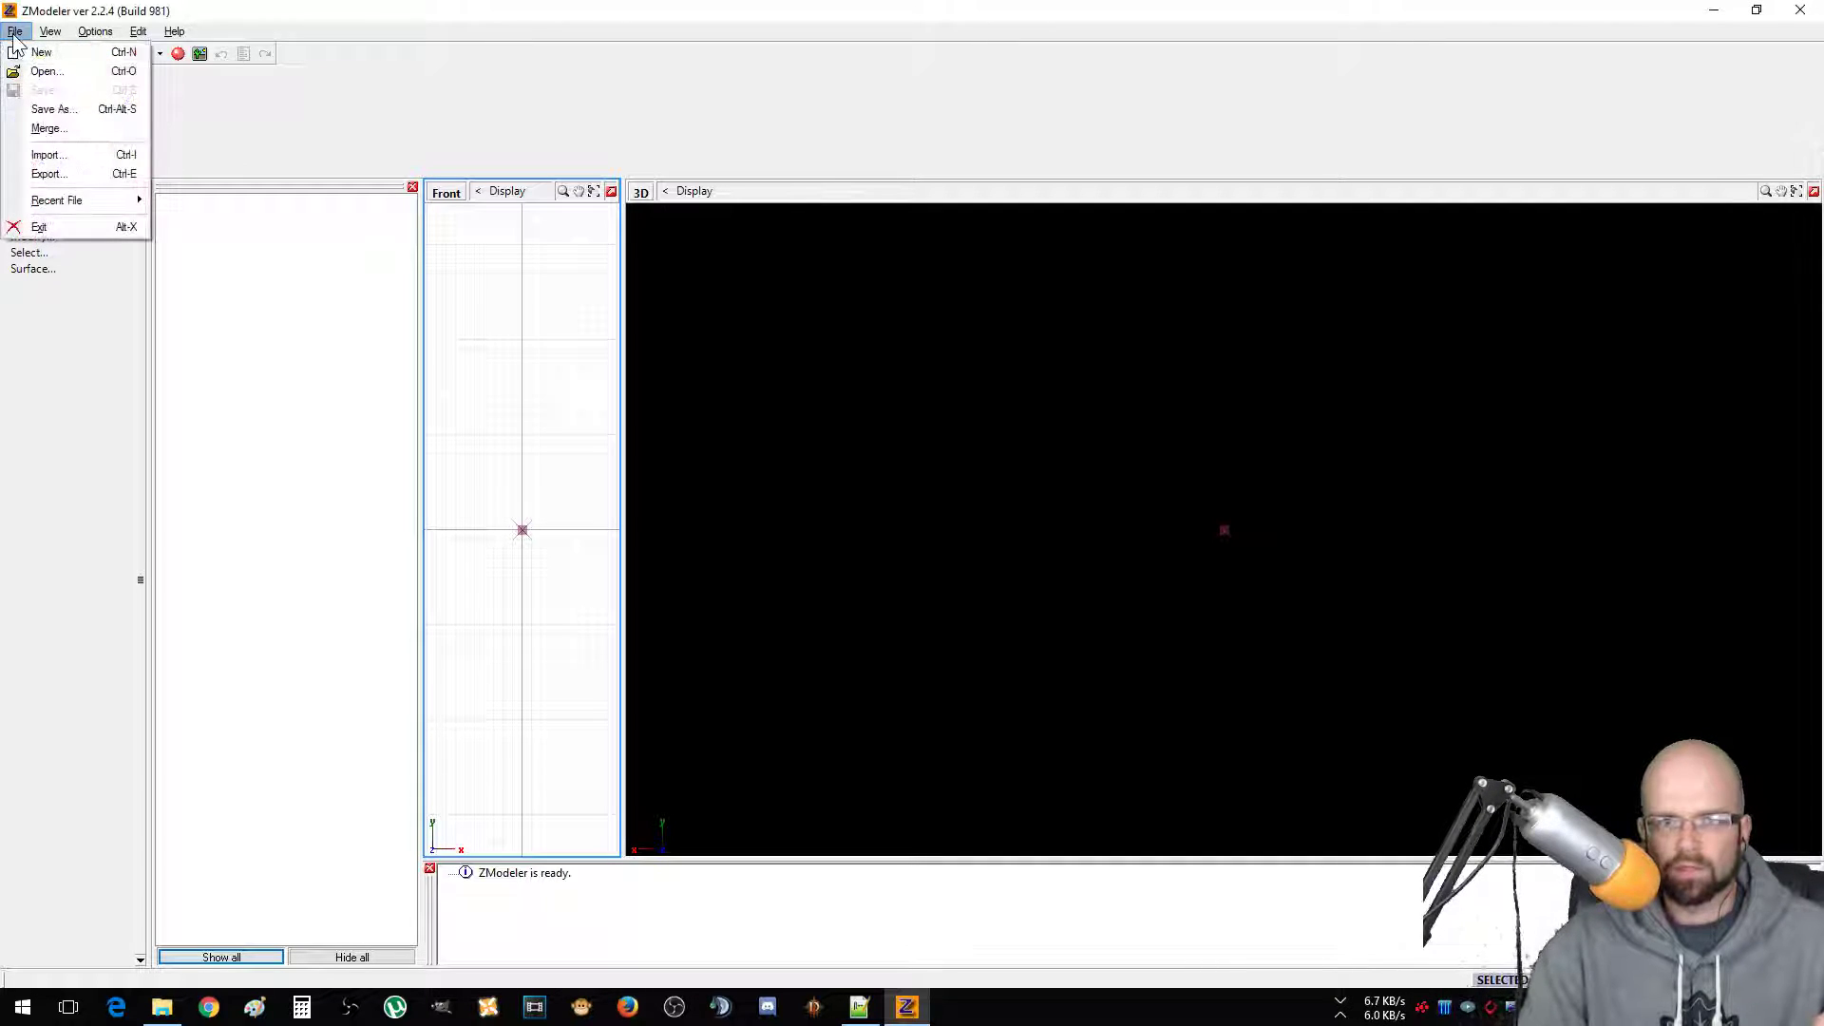
left_click(45, 154)
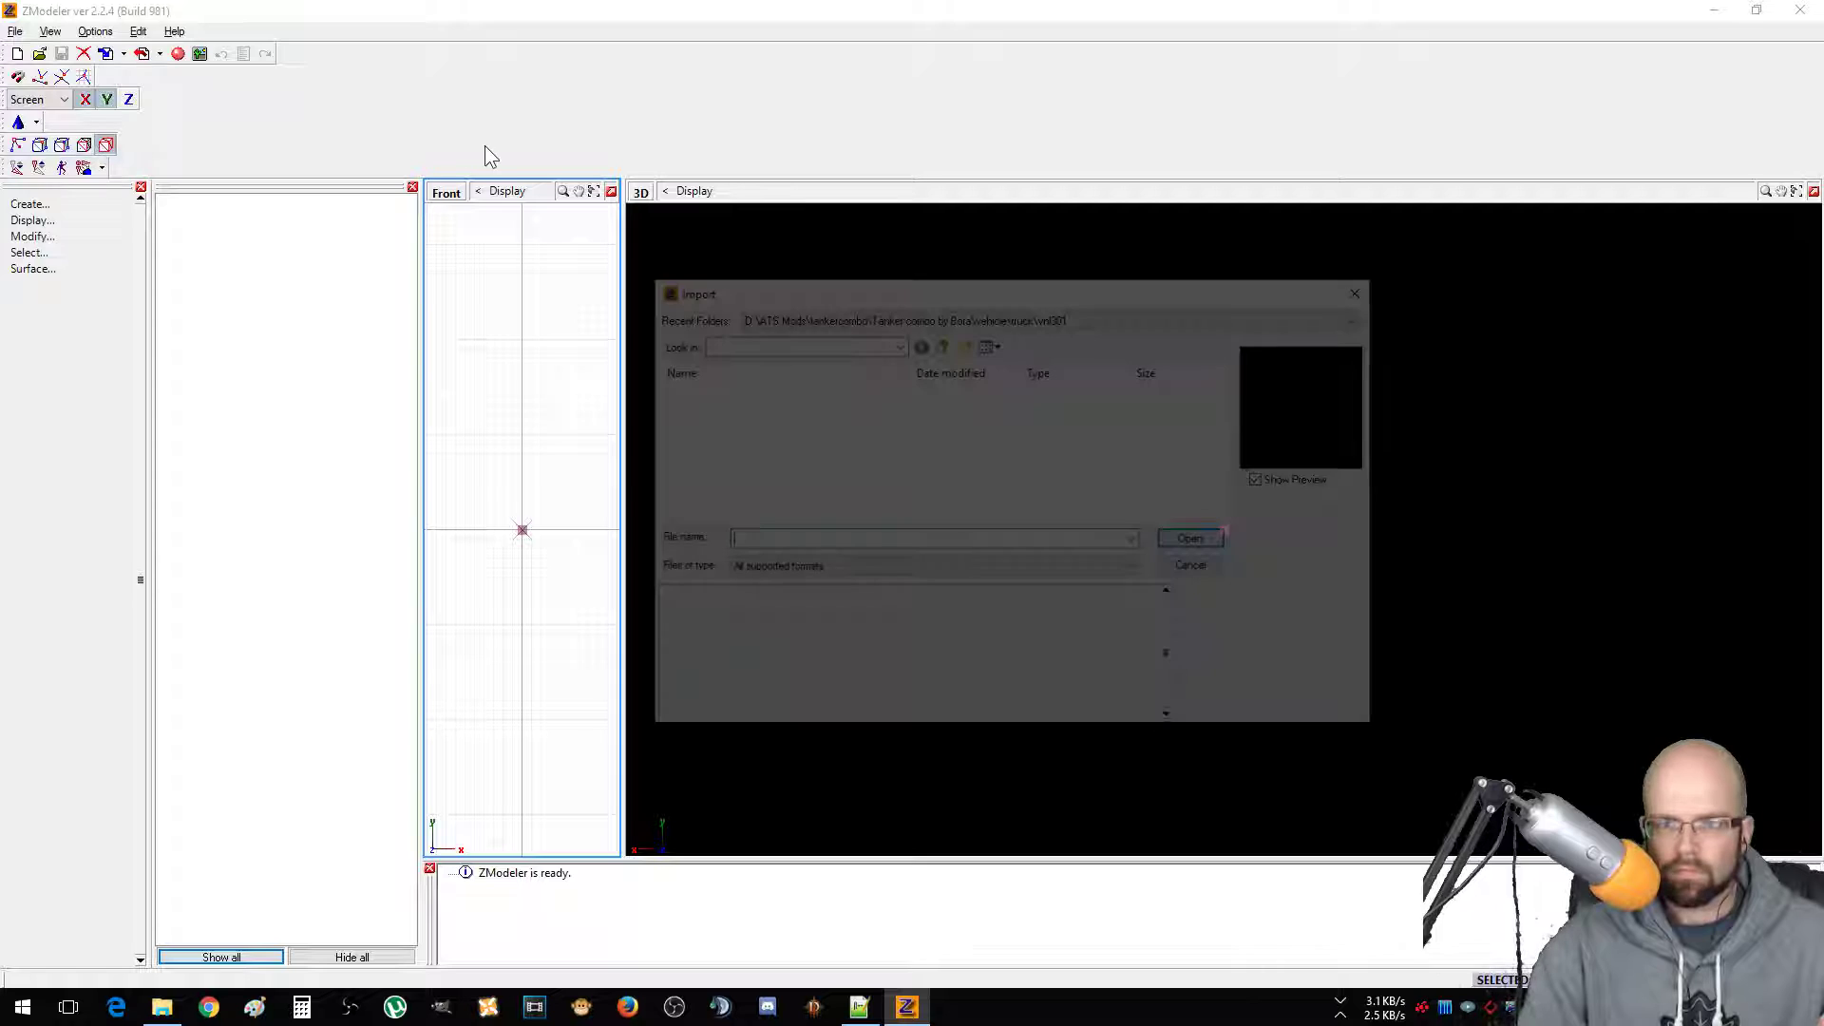
left_click(940, 343)
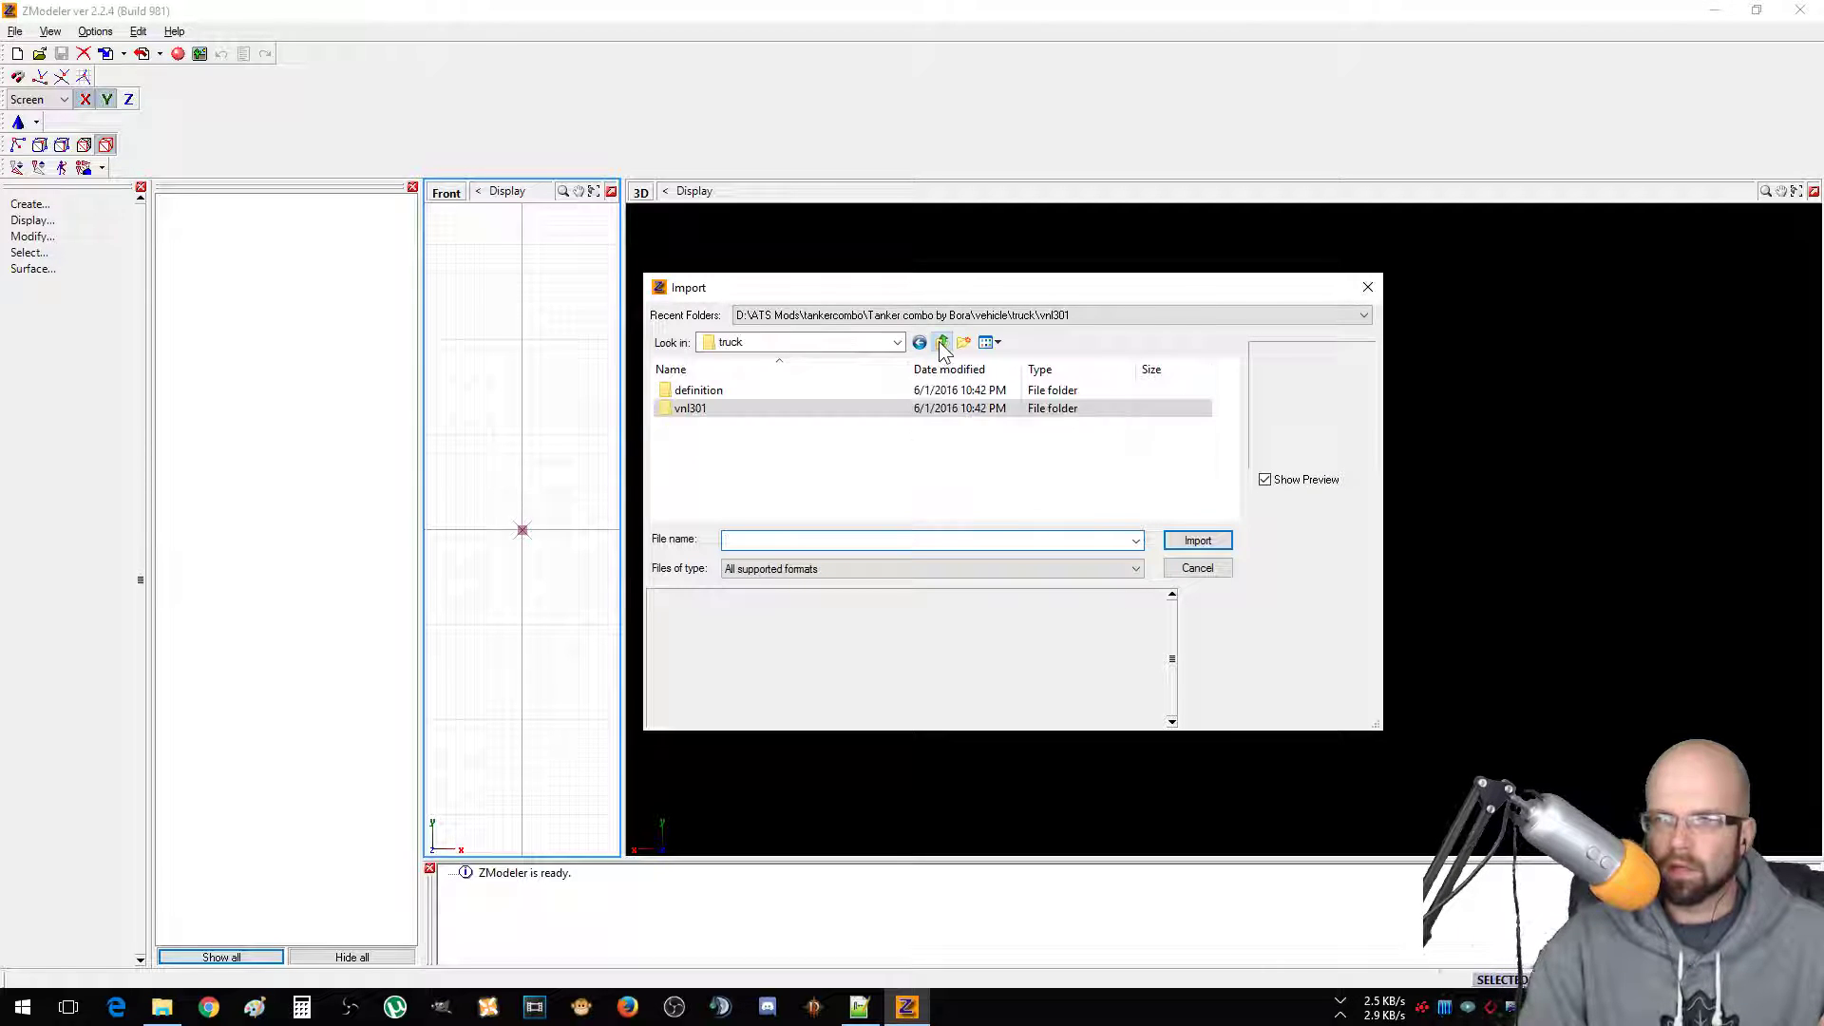
left_click(940, 343)
left_click(940, 343)
left_click(940, 343)
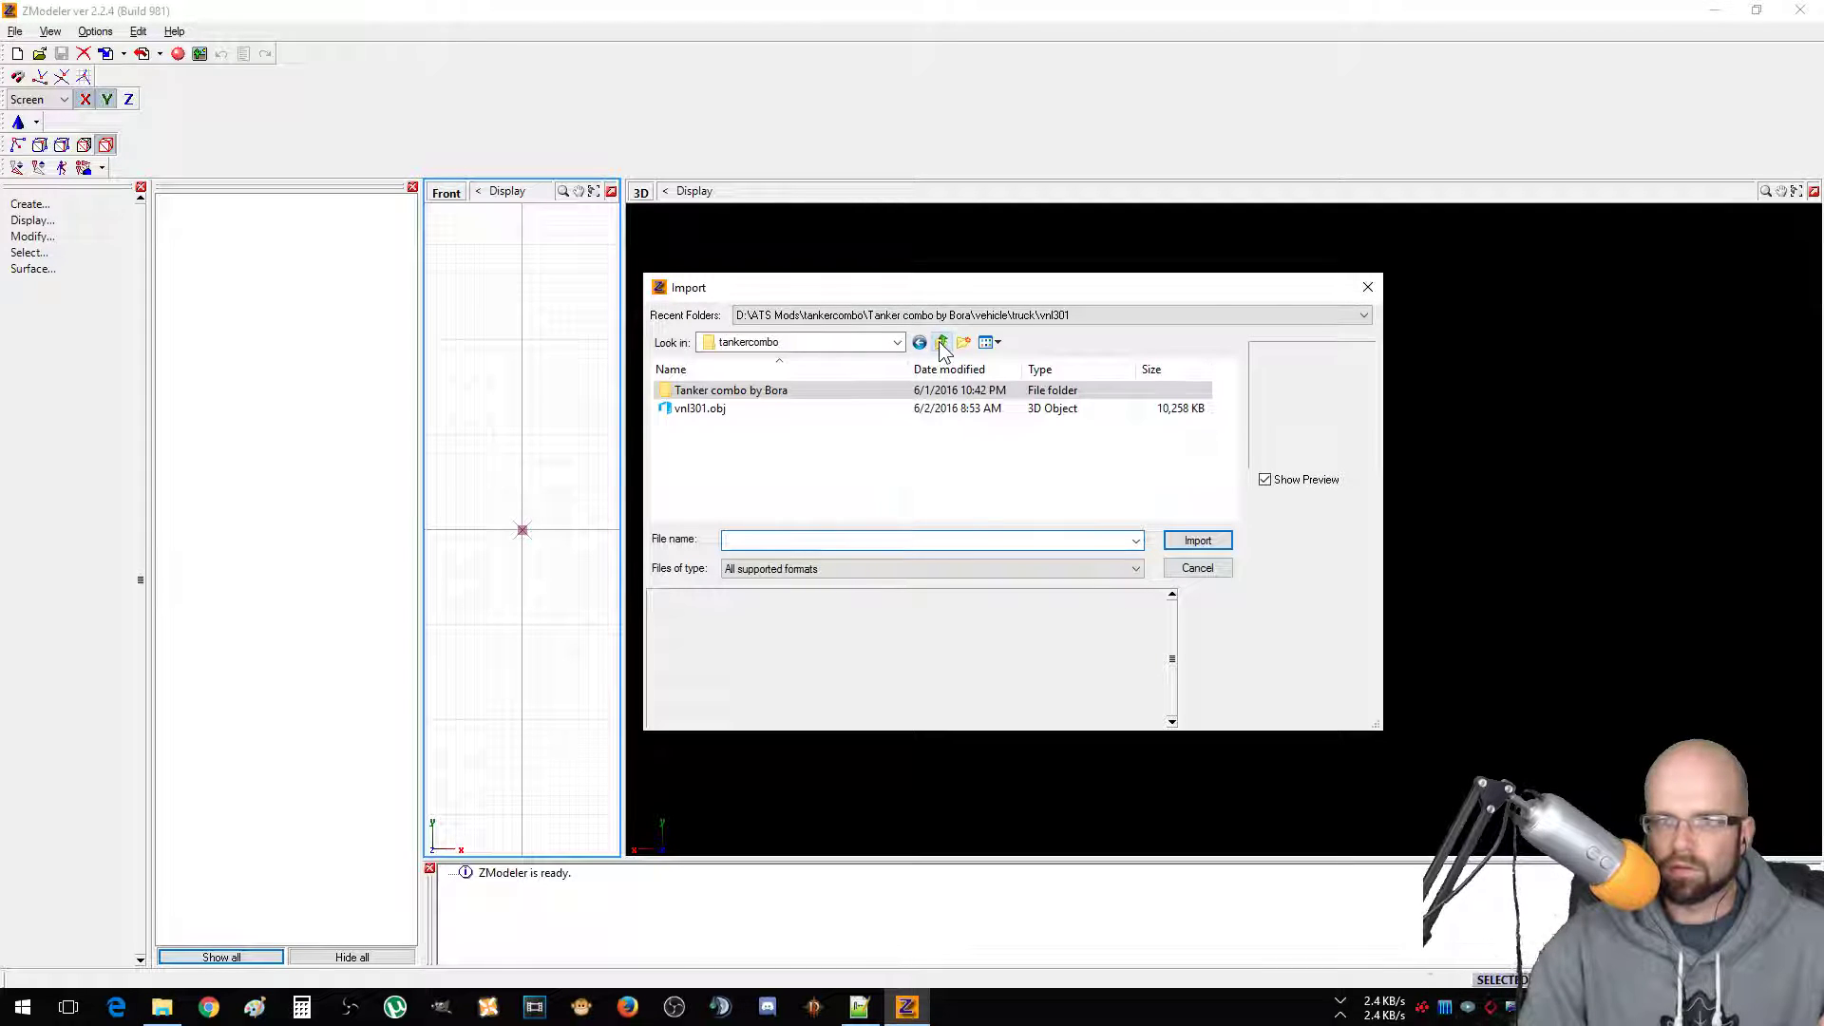
left_click(941, 343)
scroll(819, 458, "down", 2)
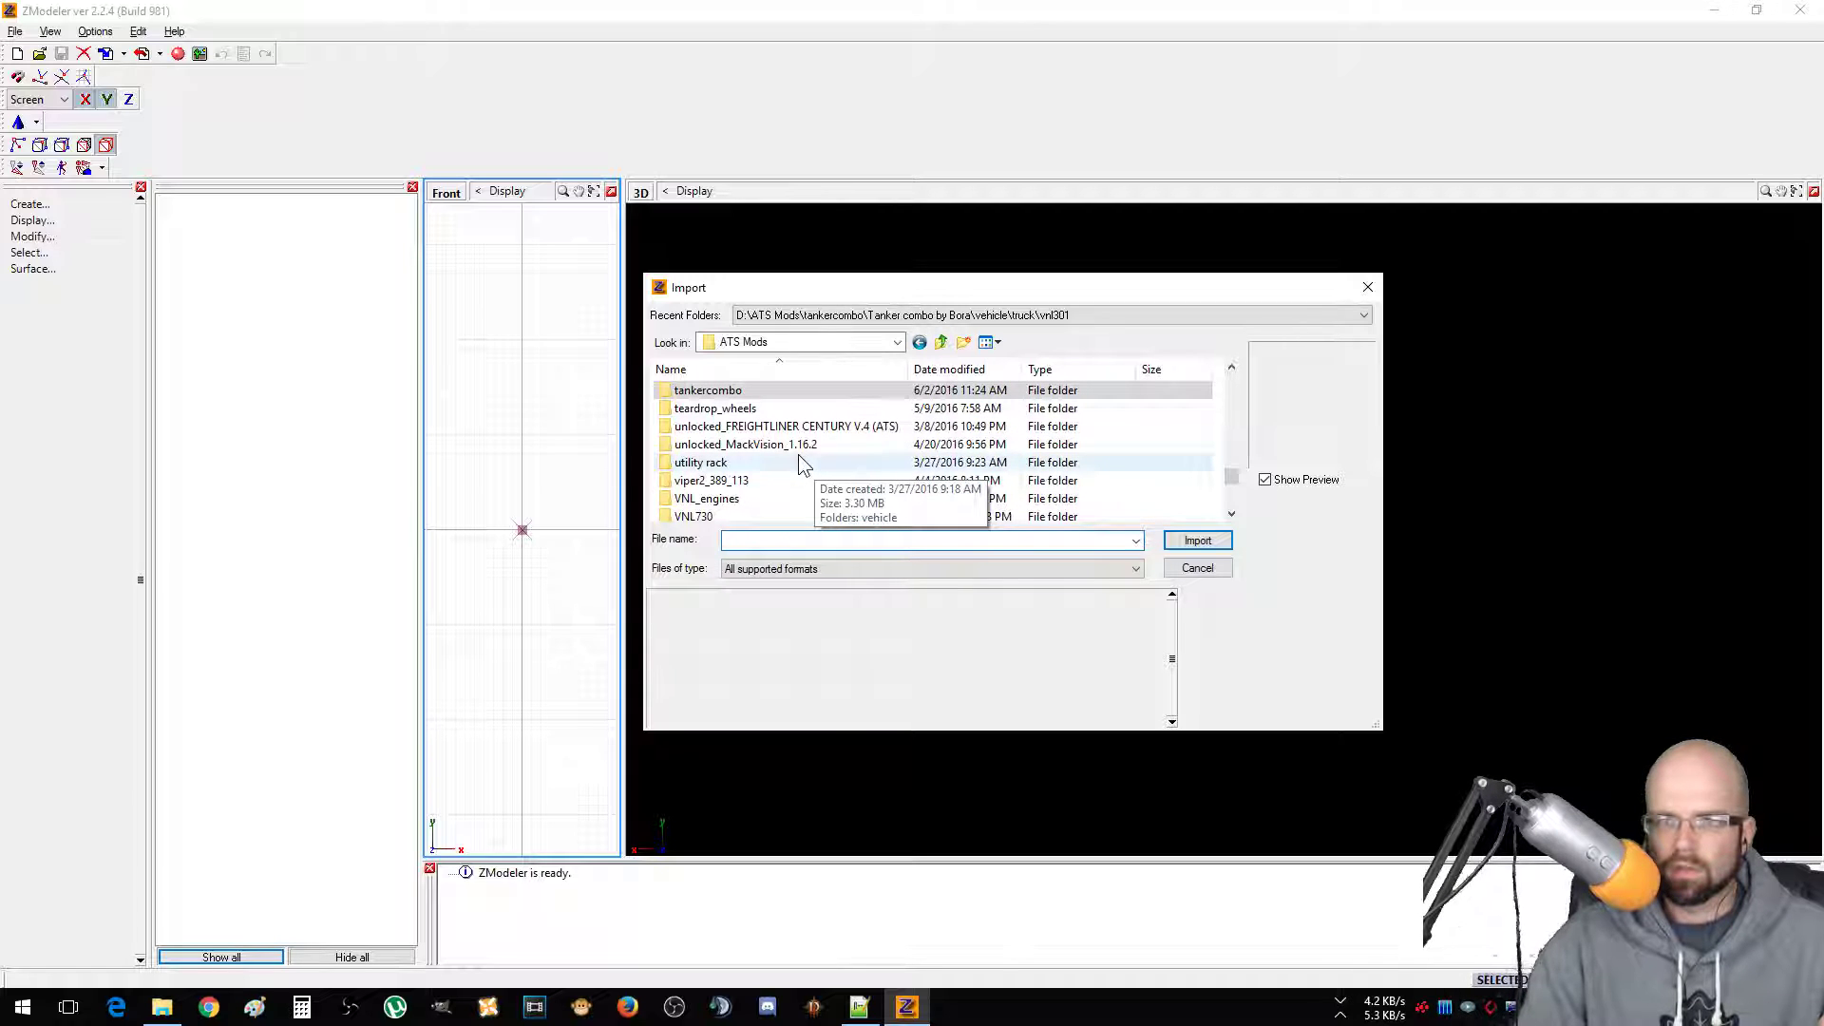
scroll(799, 456, "up", 5)
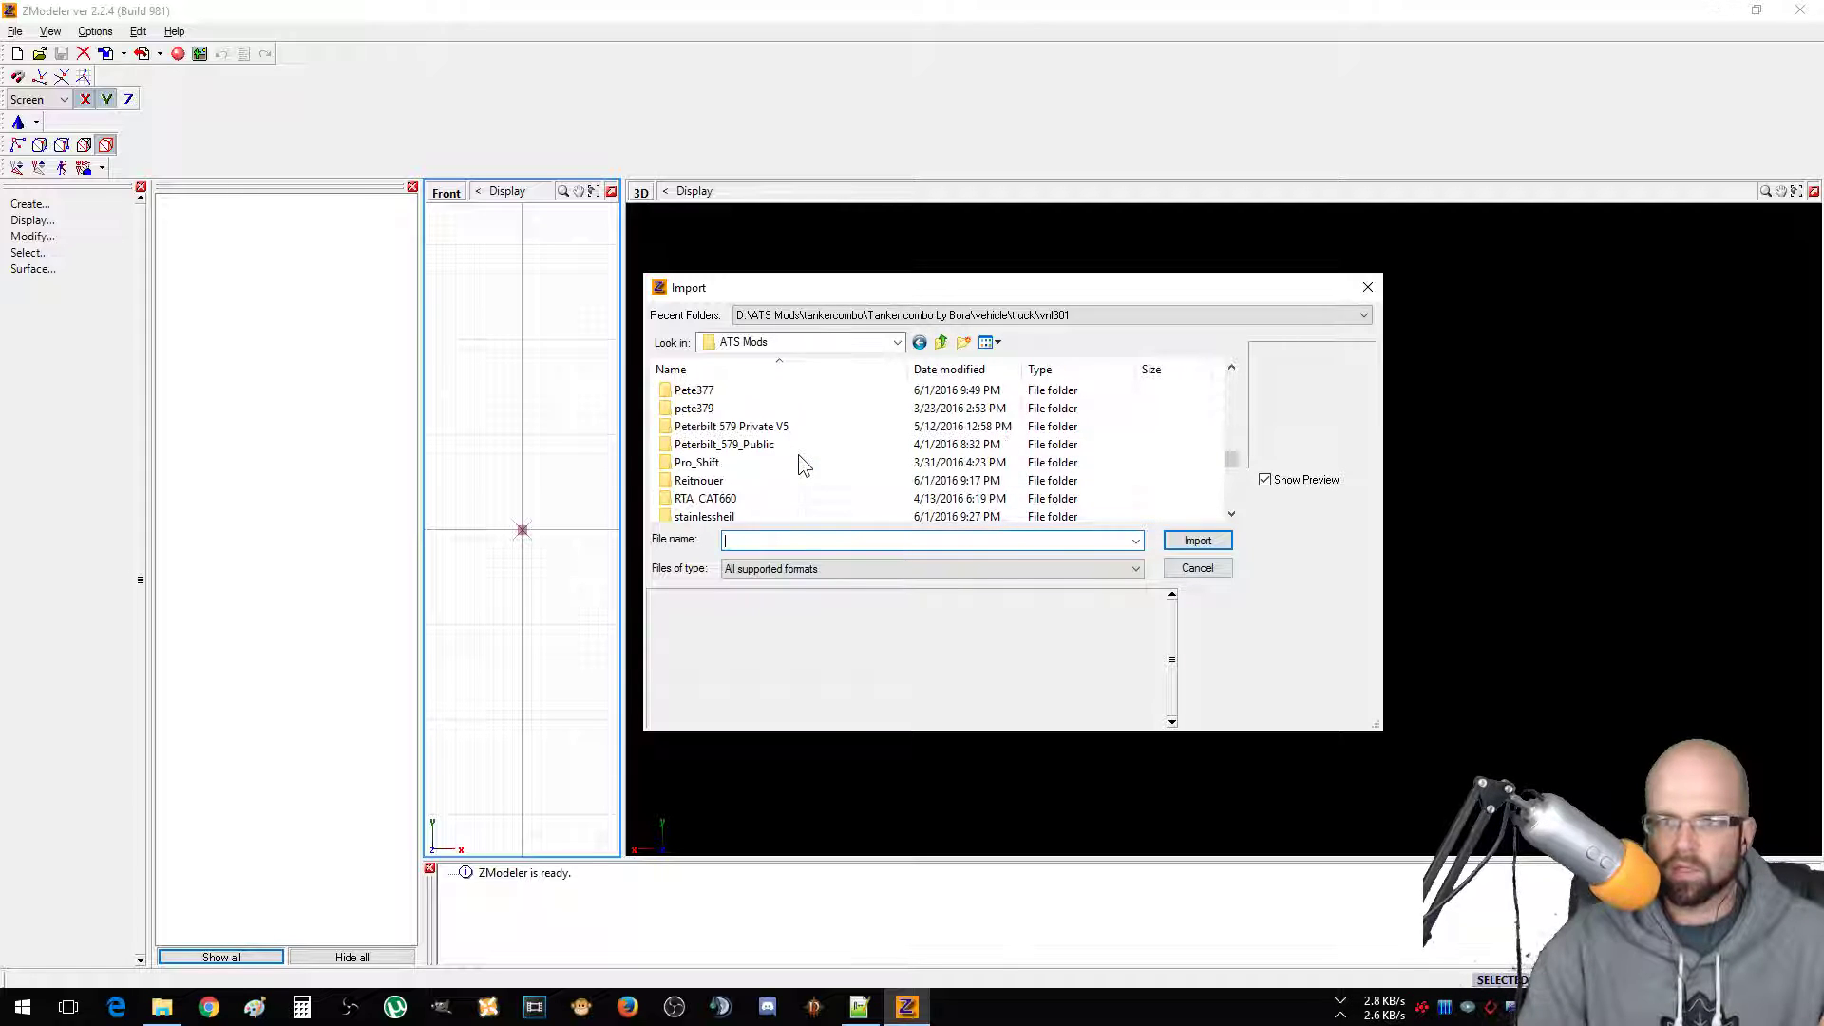
Import p385.pmg from the p385 truck folder inside Pete377's Realistic_peterbilt377 folder.
double_click(708, 390)
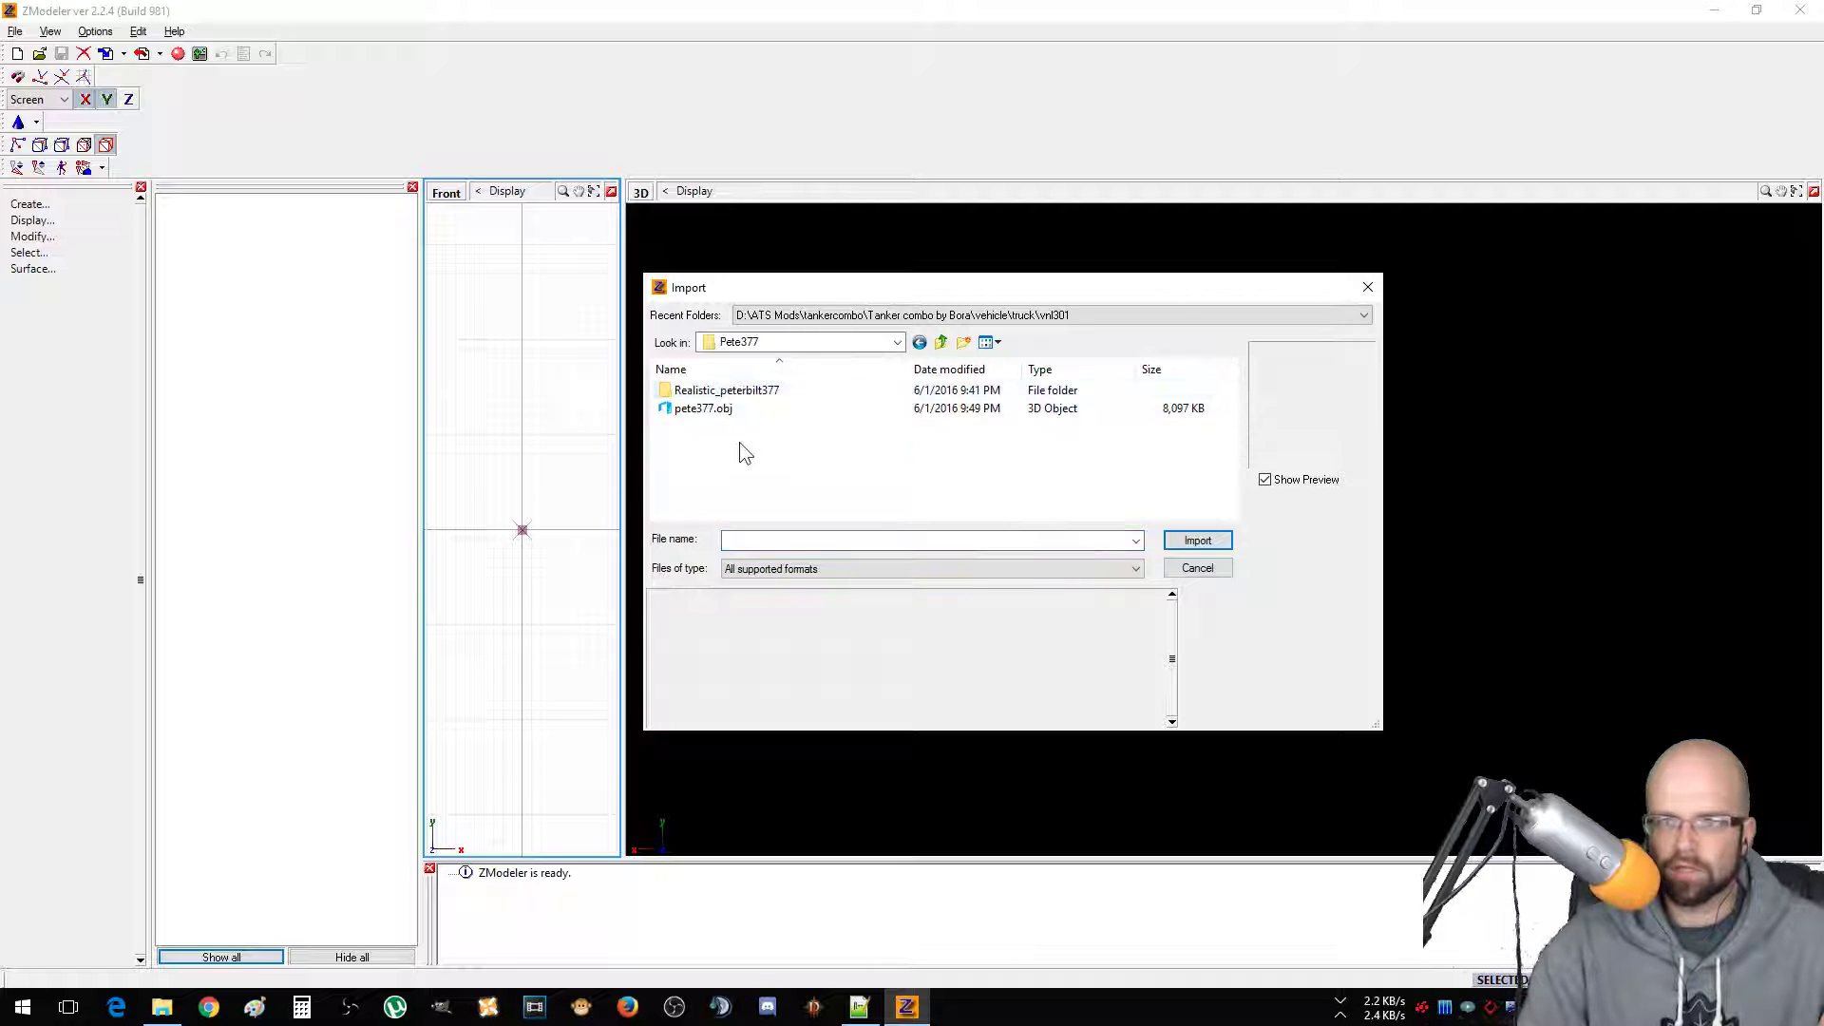
double_click(734, 391)
double_click(735, 390)
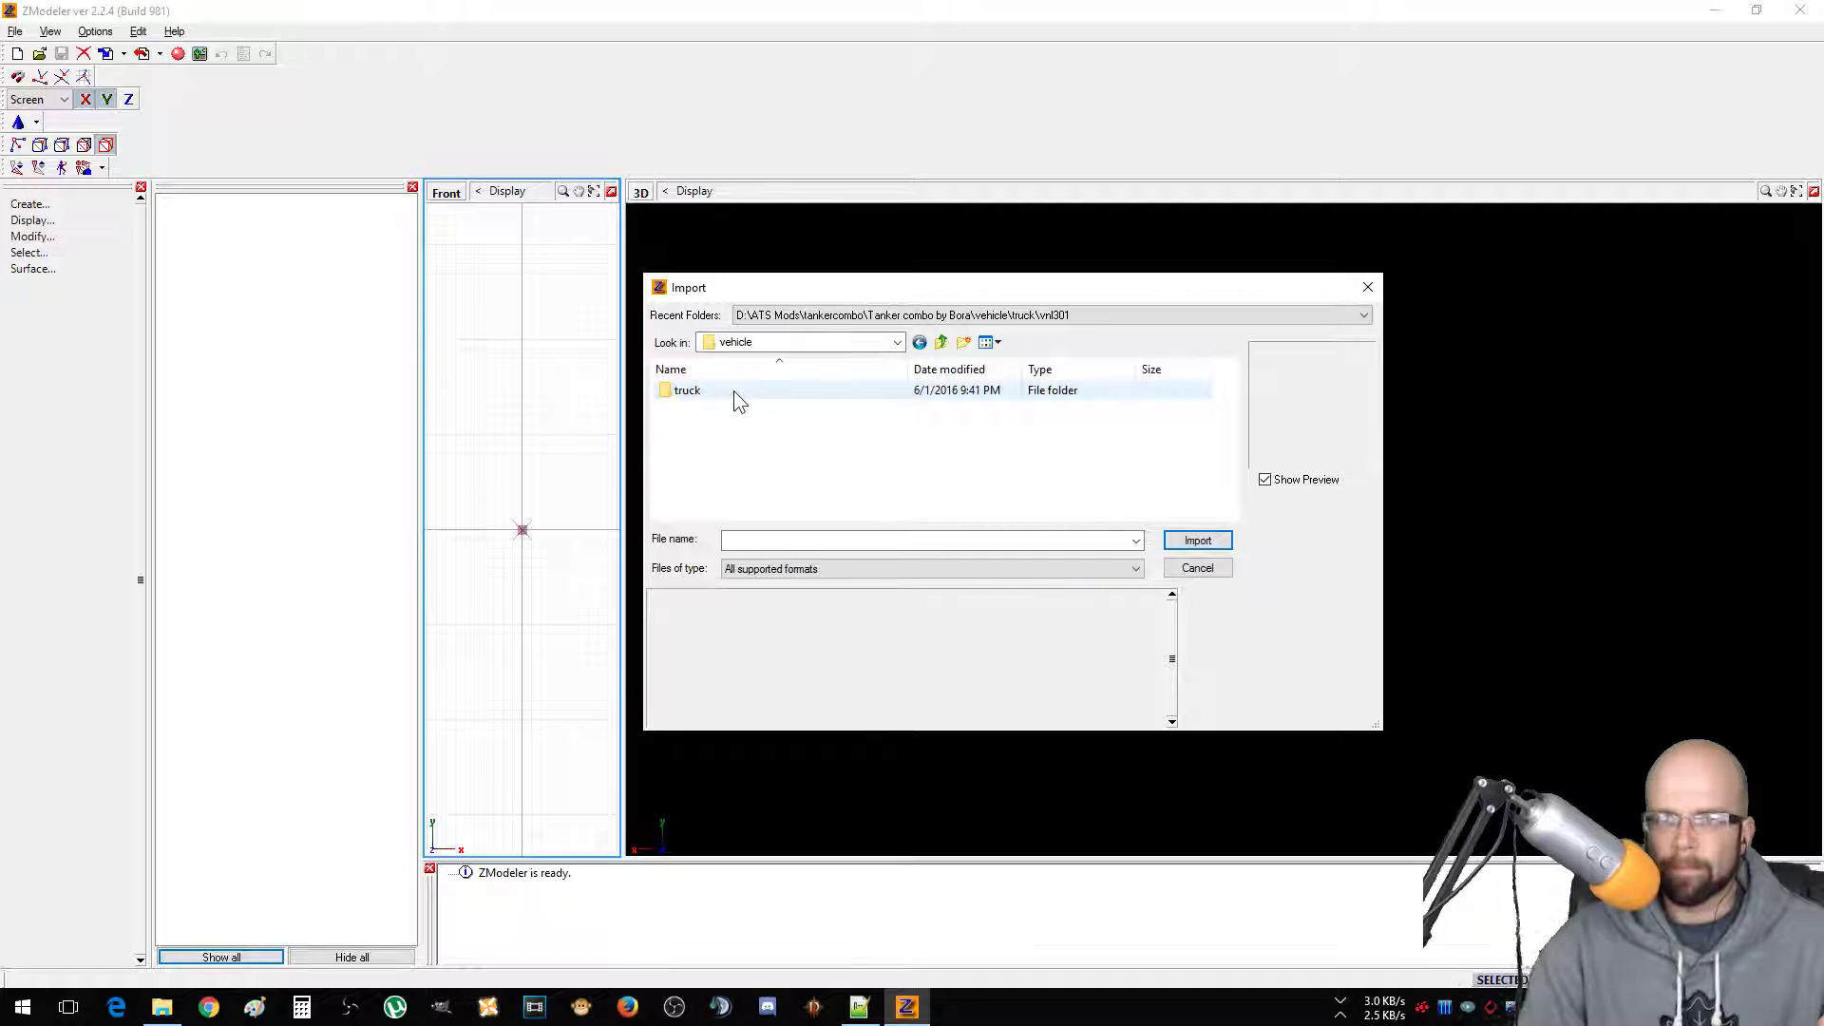
double_click(734, 391)
double_click(731, 392)
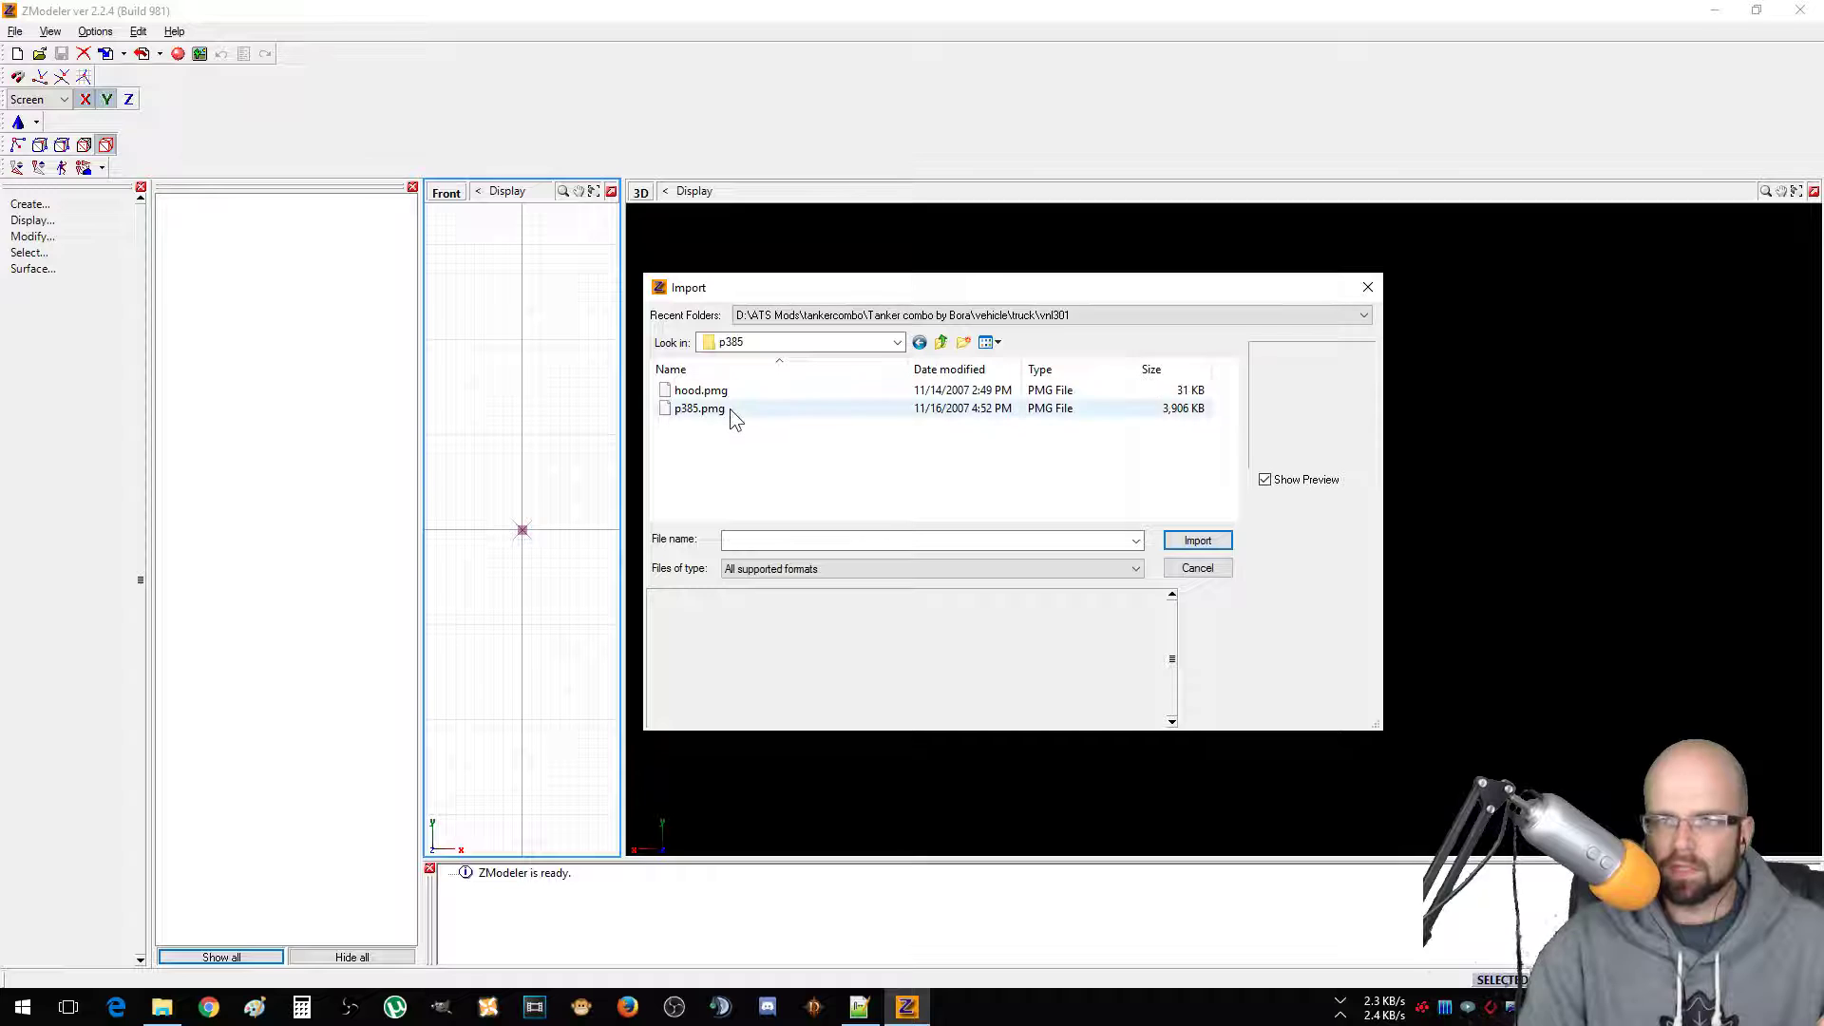
left_click(726, 410)
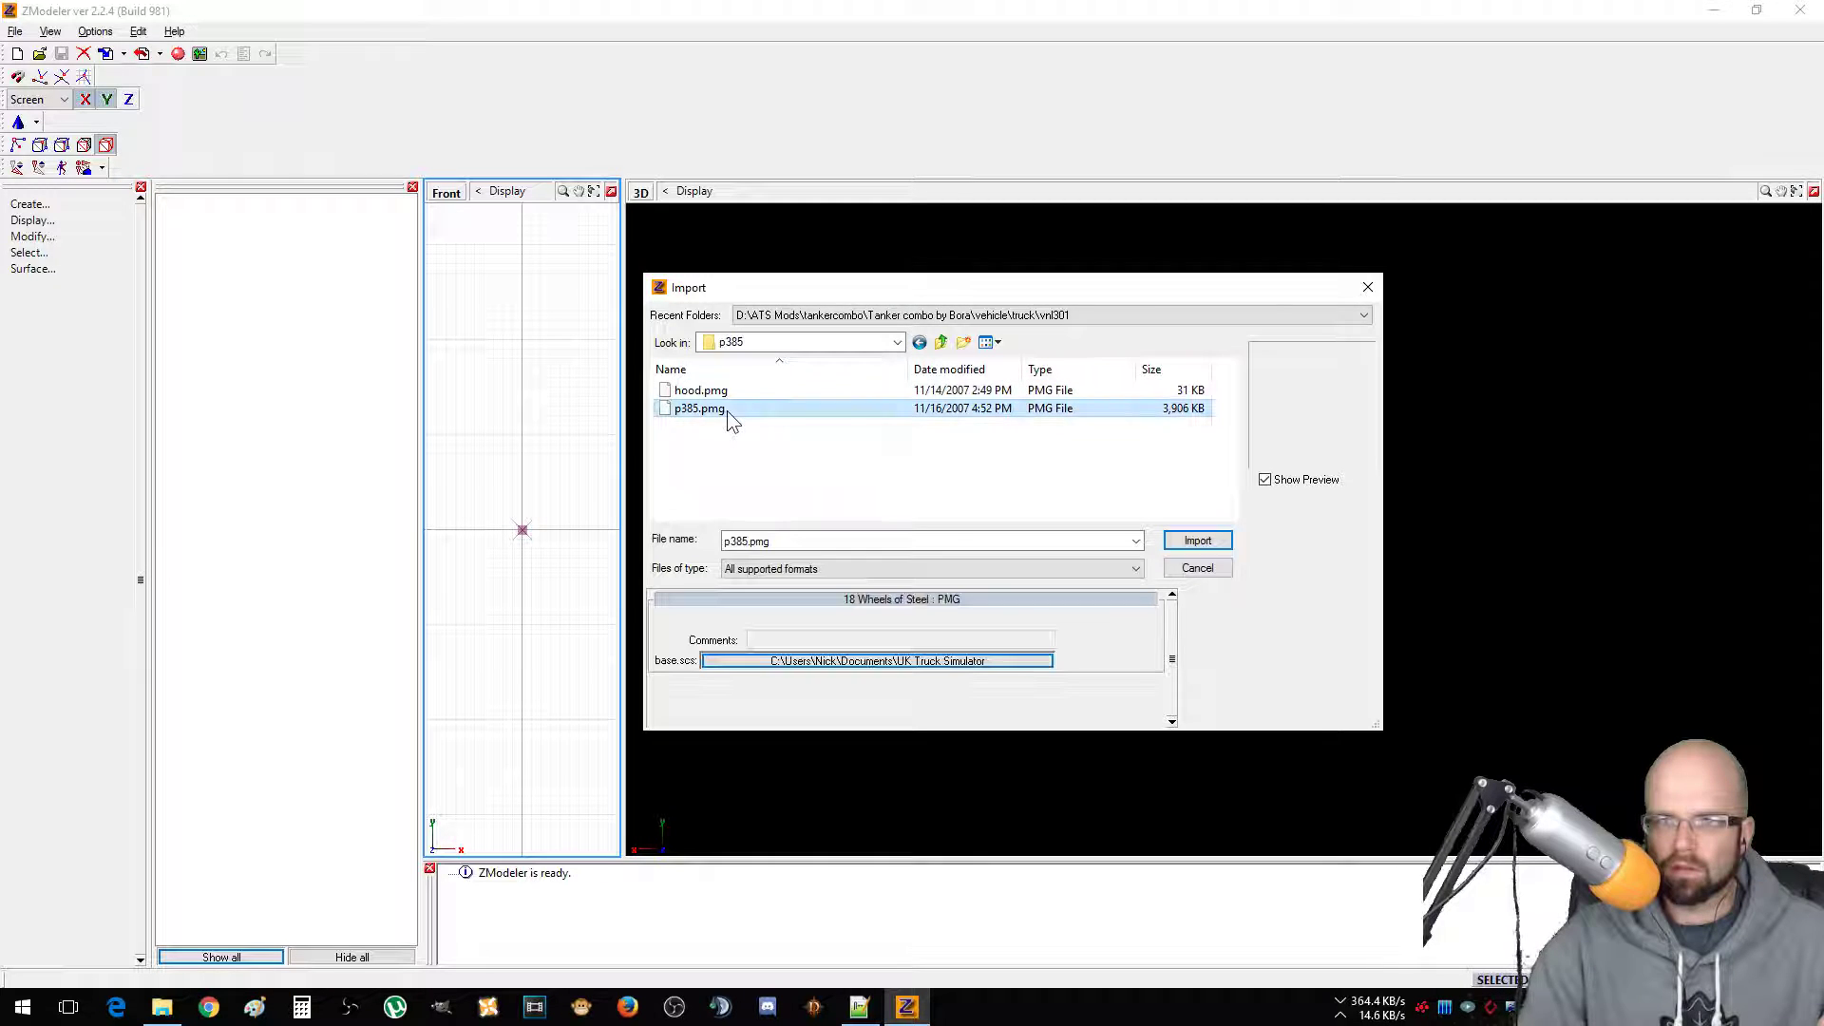
left_click(1199, 539)
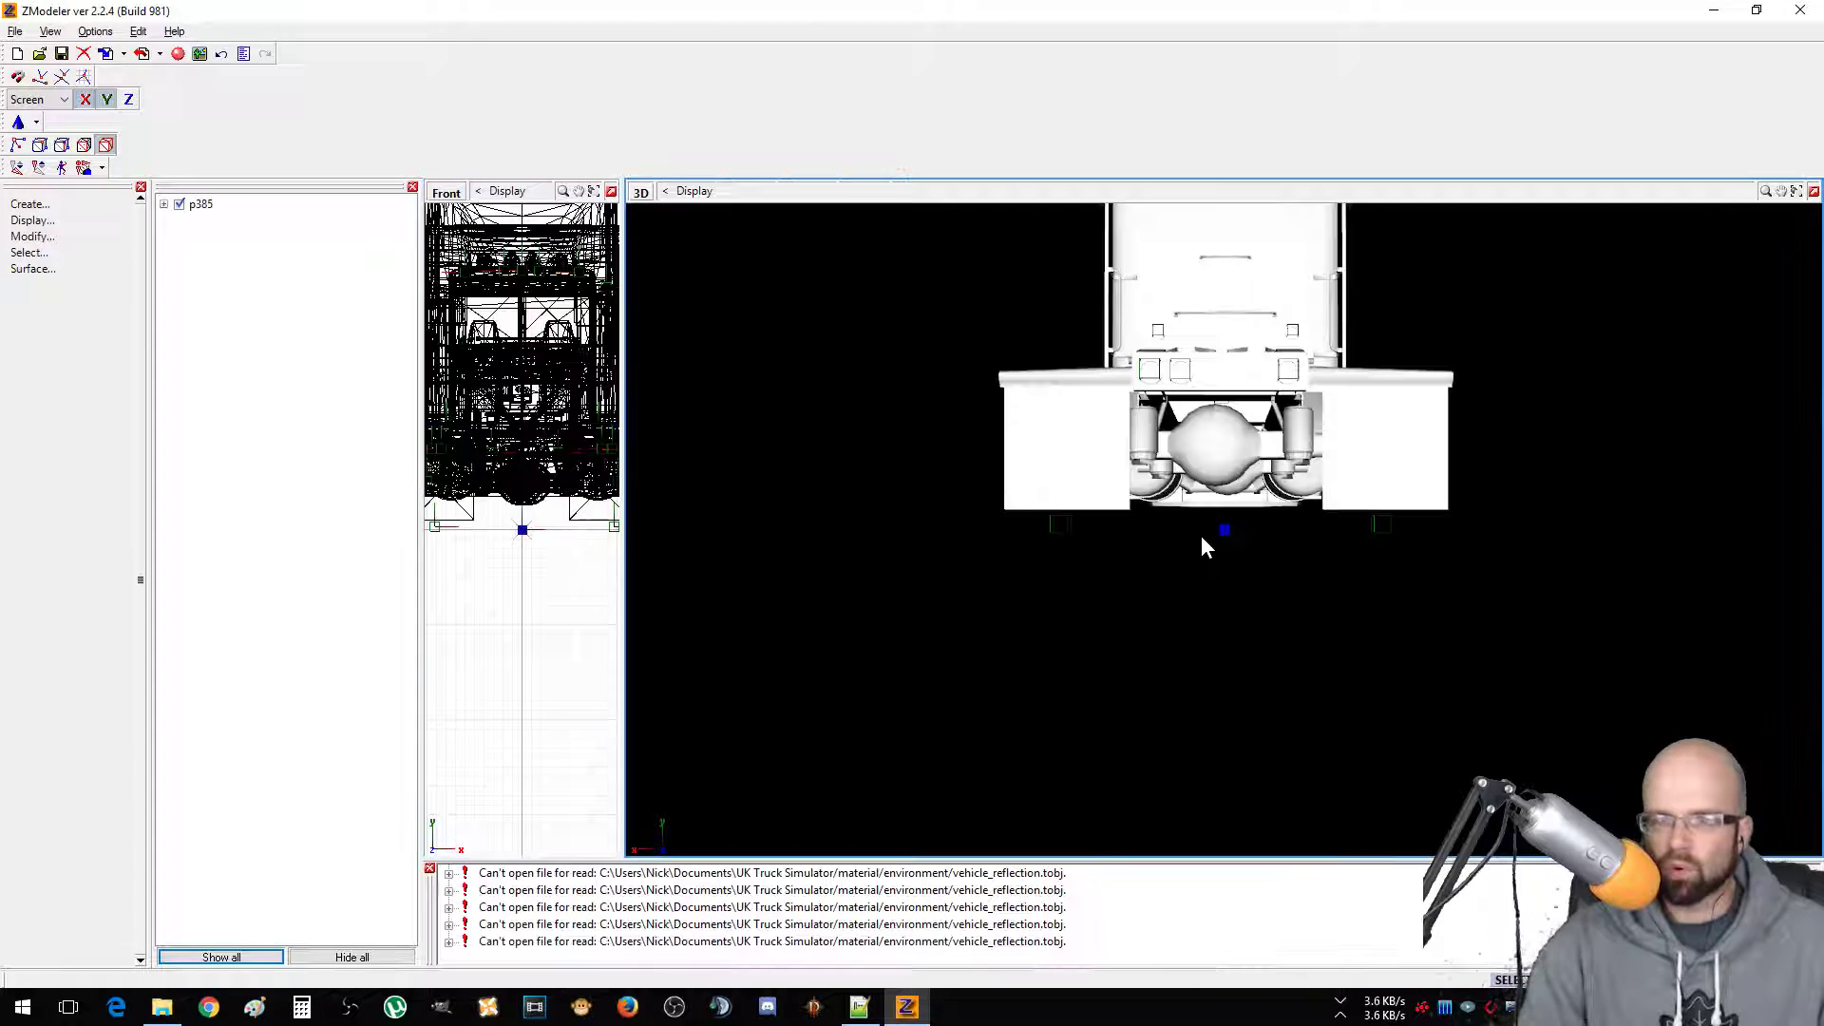
Examine the imported truck from its front corner and review the parts listed under the truck node of p385.
left_click(523, 467)
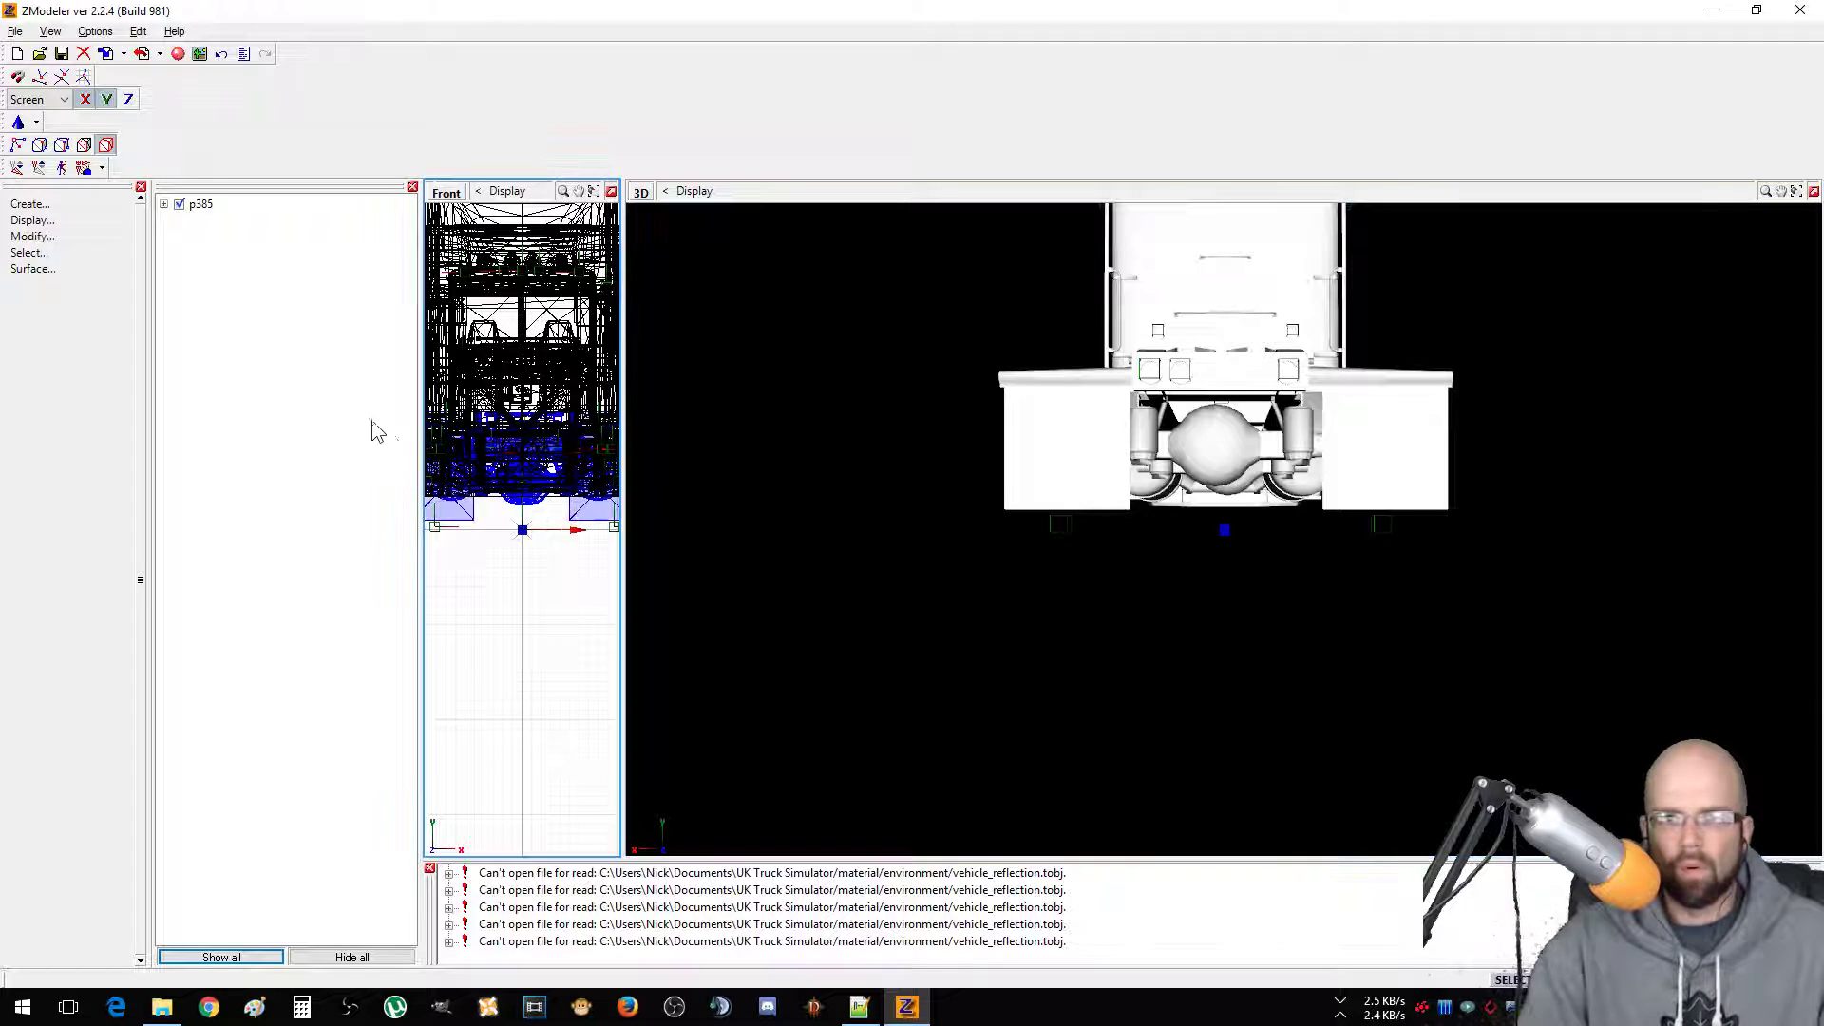
left_click(1079, 367)
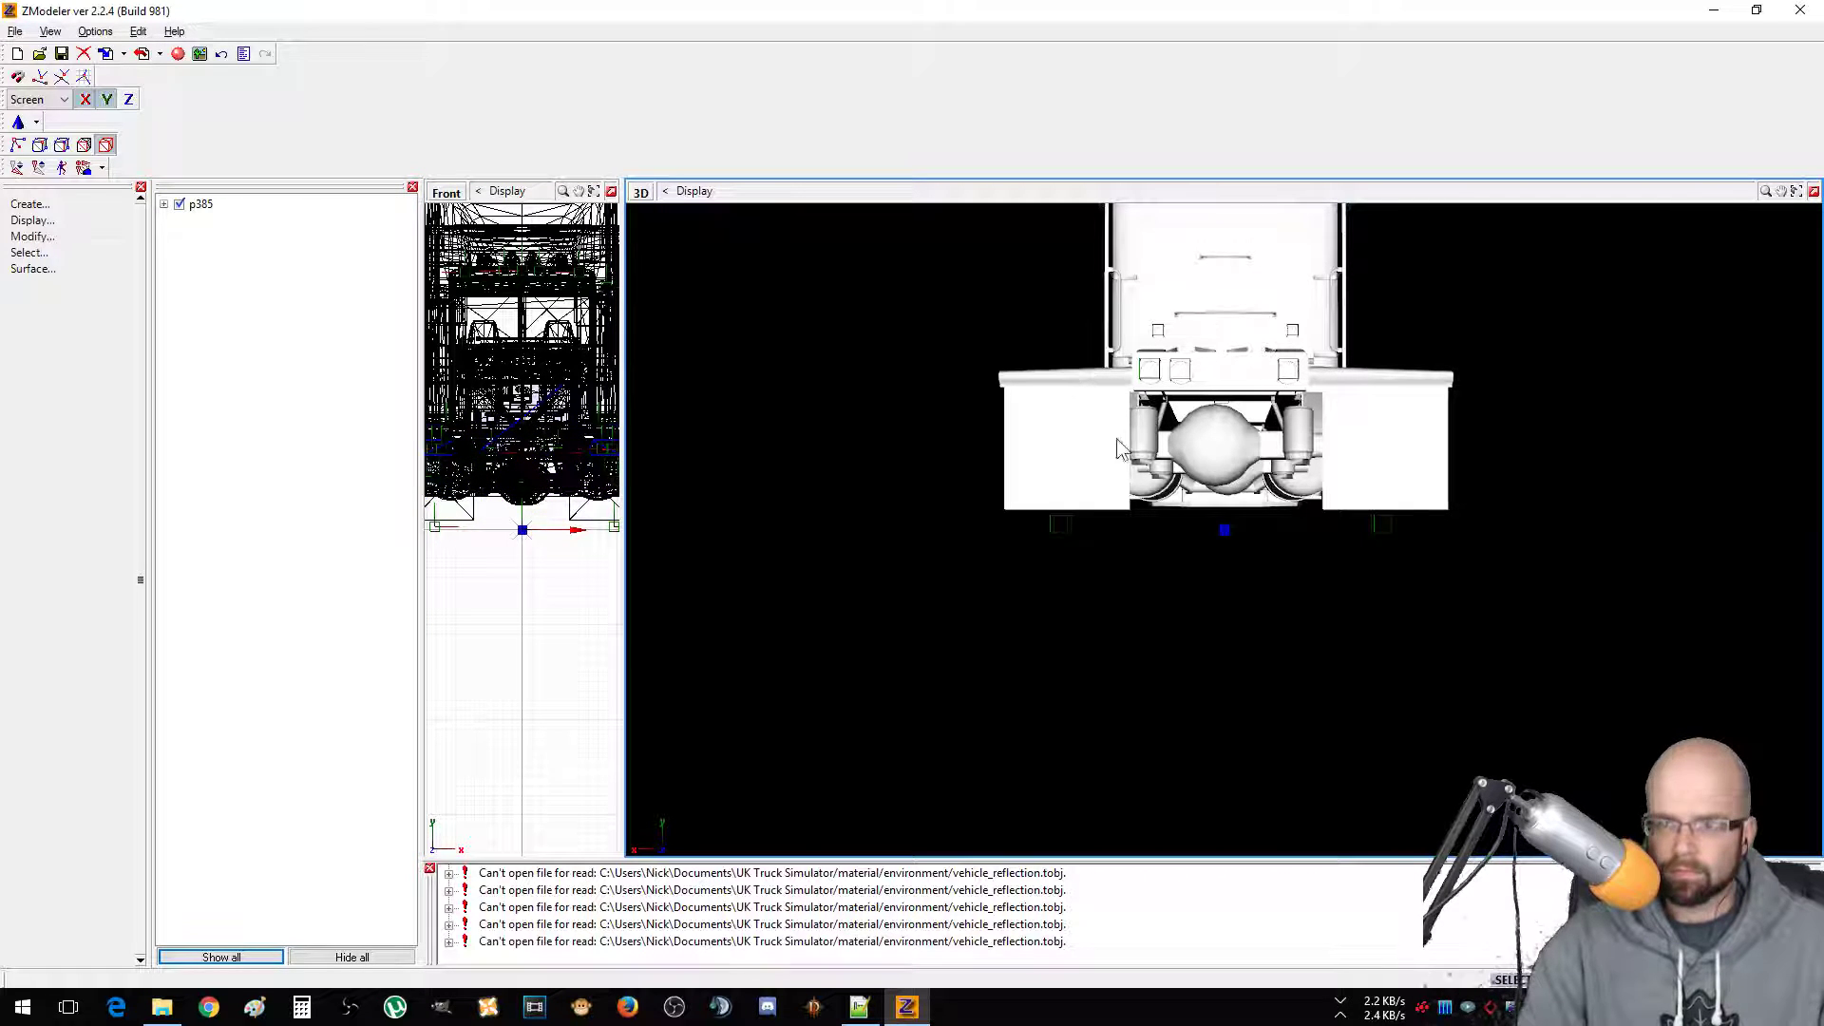
middle_click_drag(1115, 437, 1161, 487)
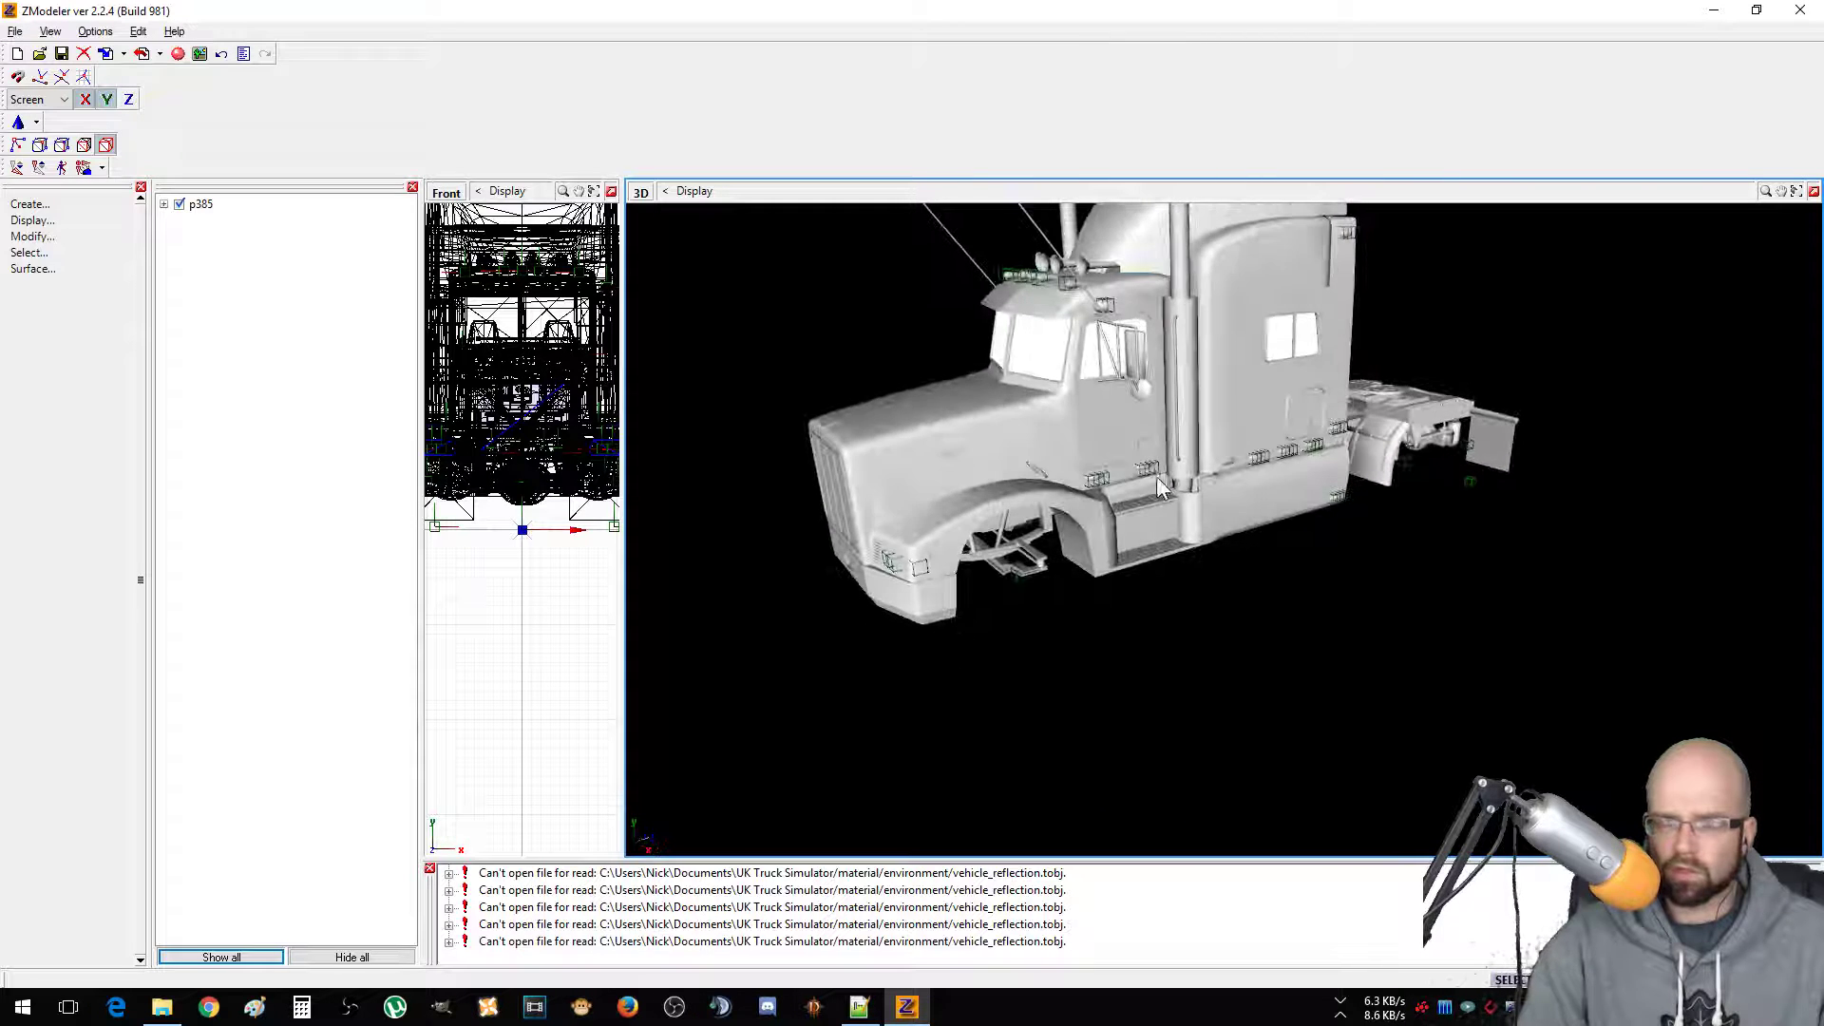
left_click(541, 373)
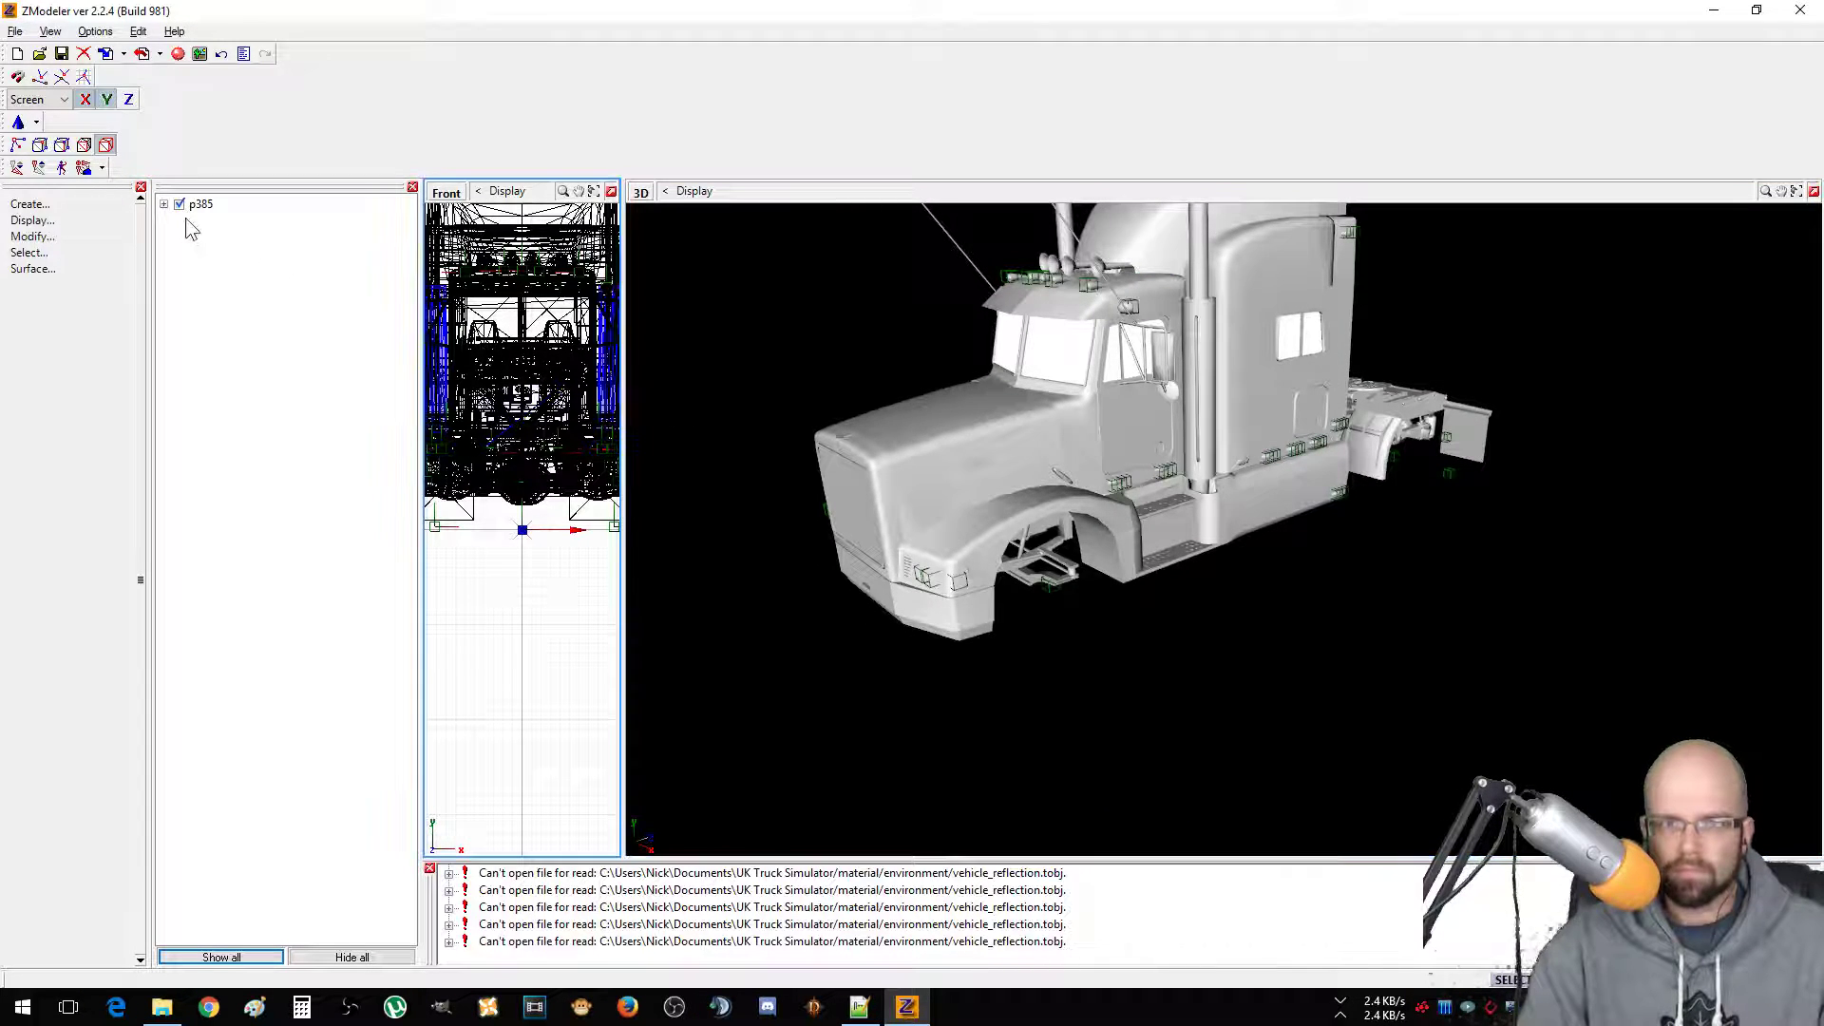
left_click(163, 203)
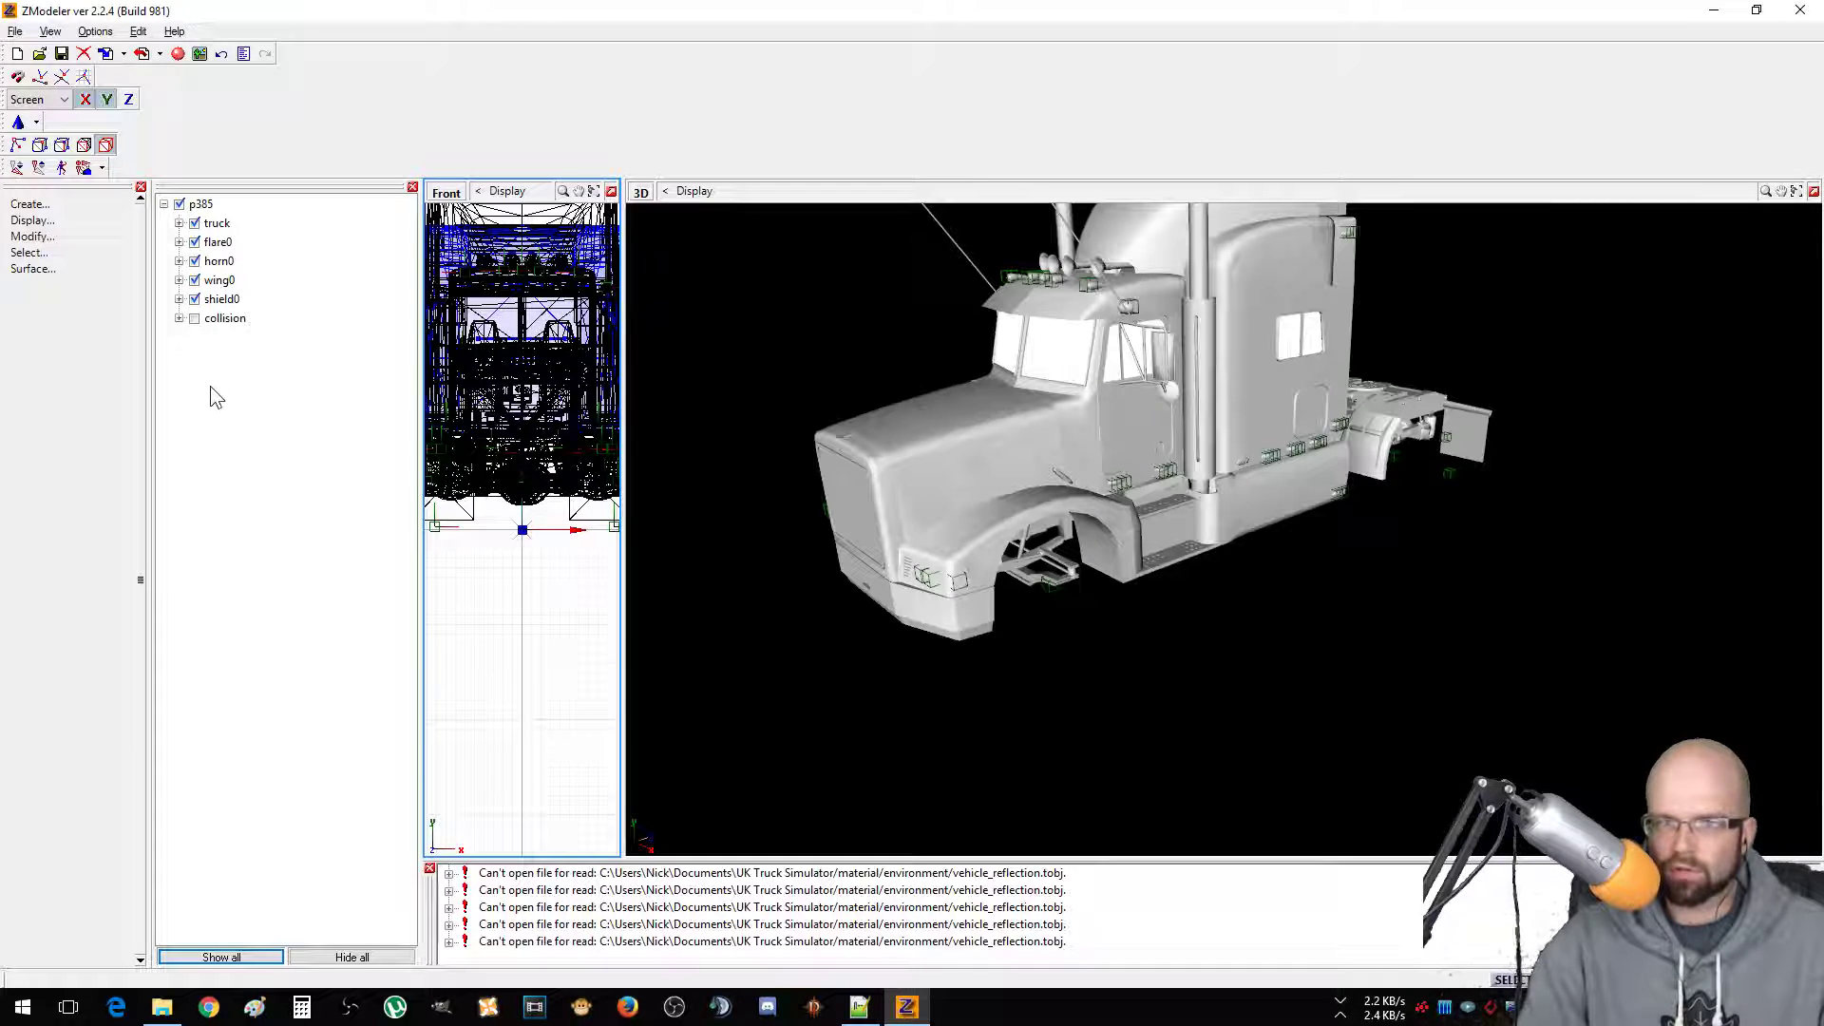
left_click(178, 224)
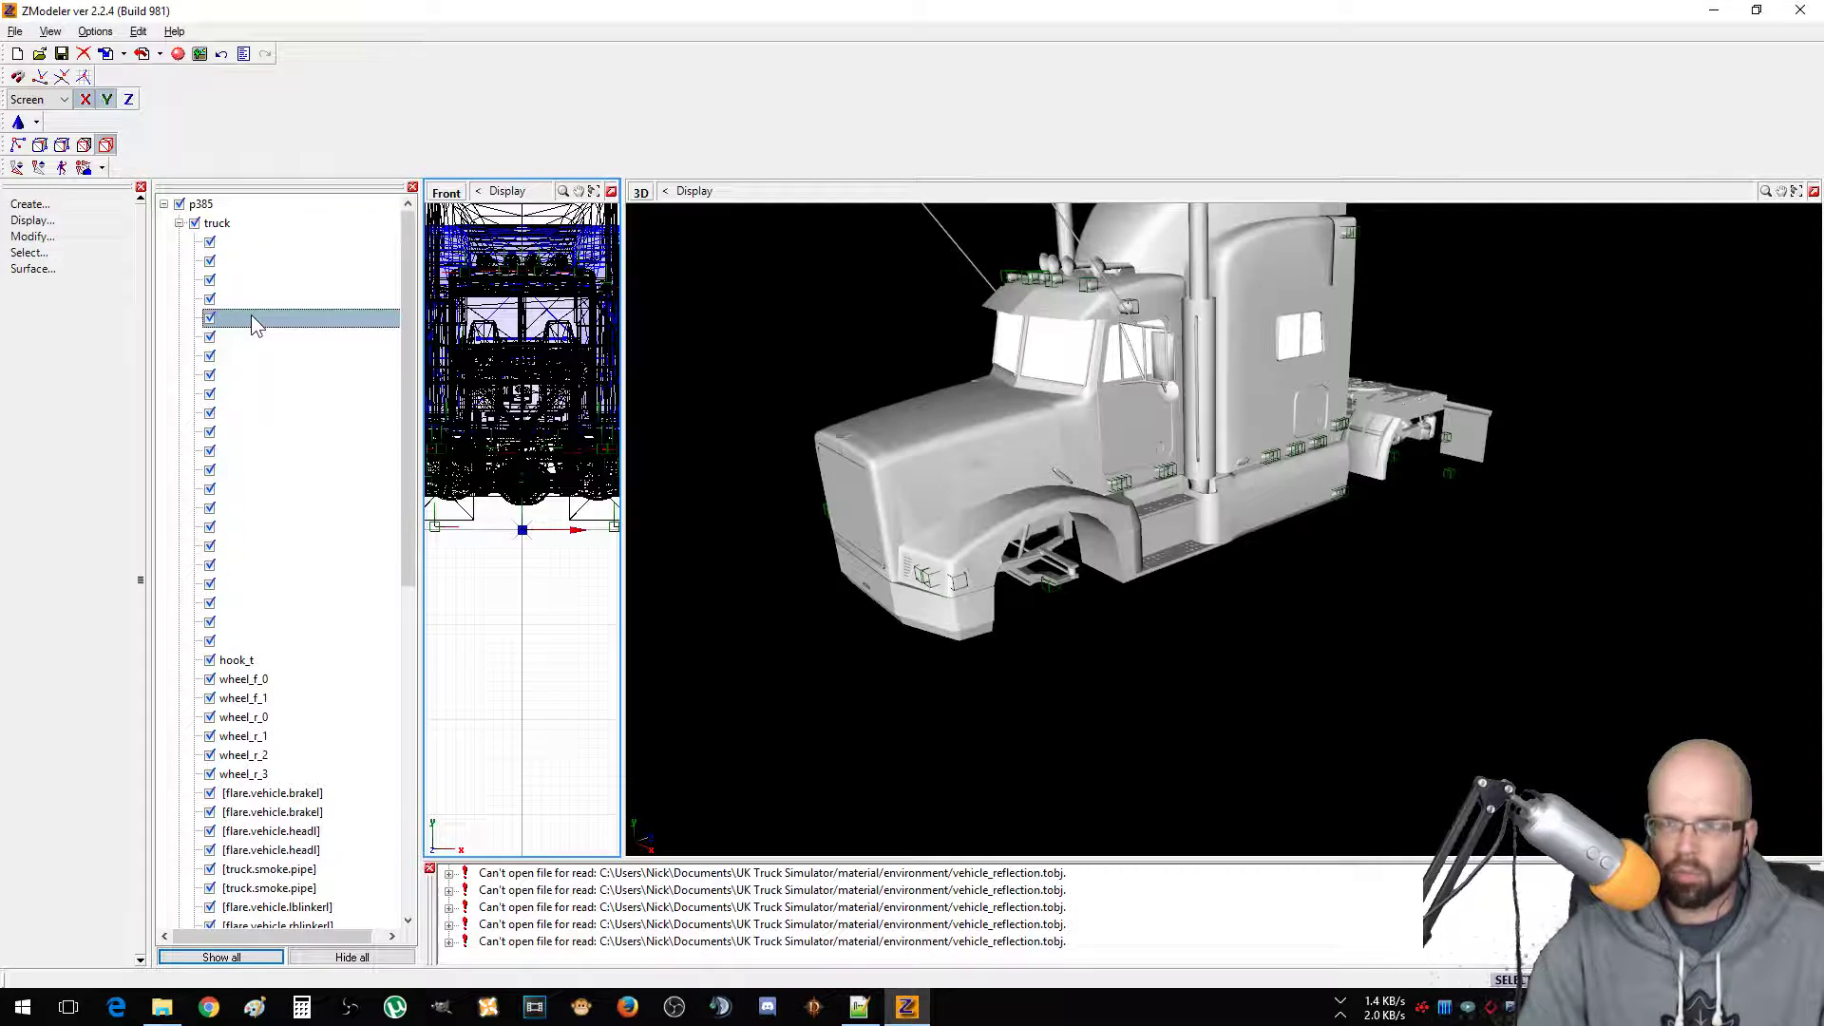
scroll(293, 561, "down", 7)
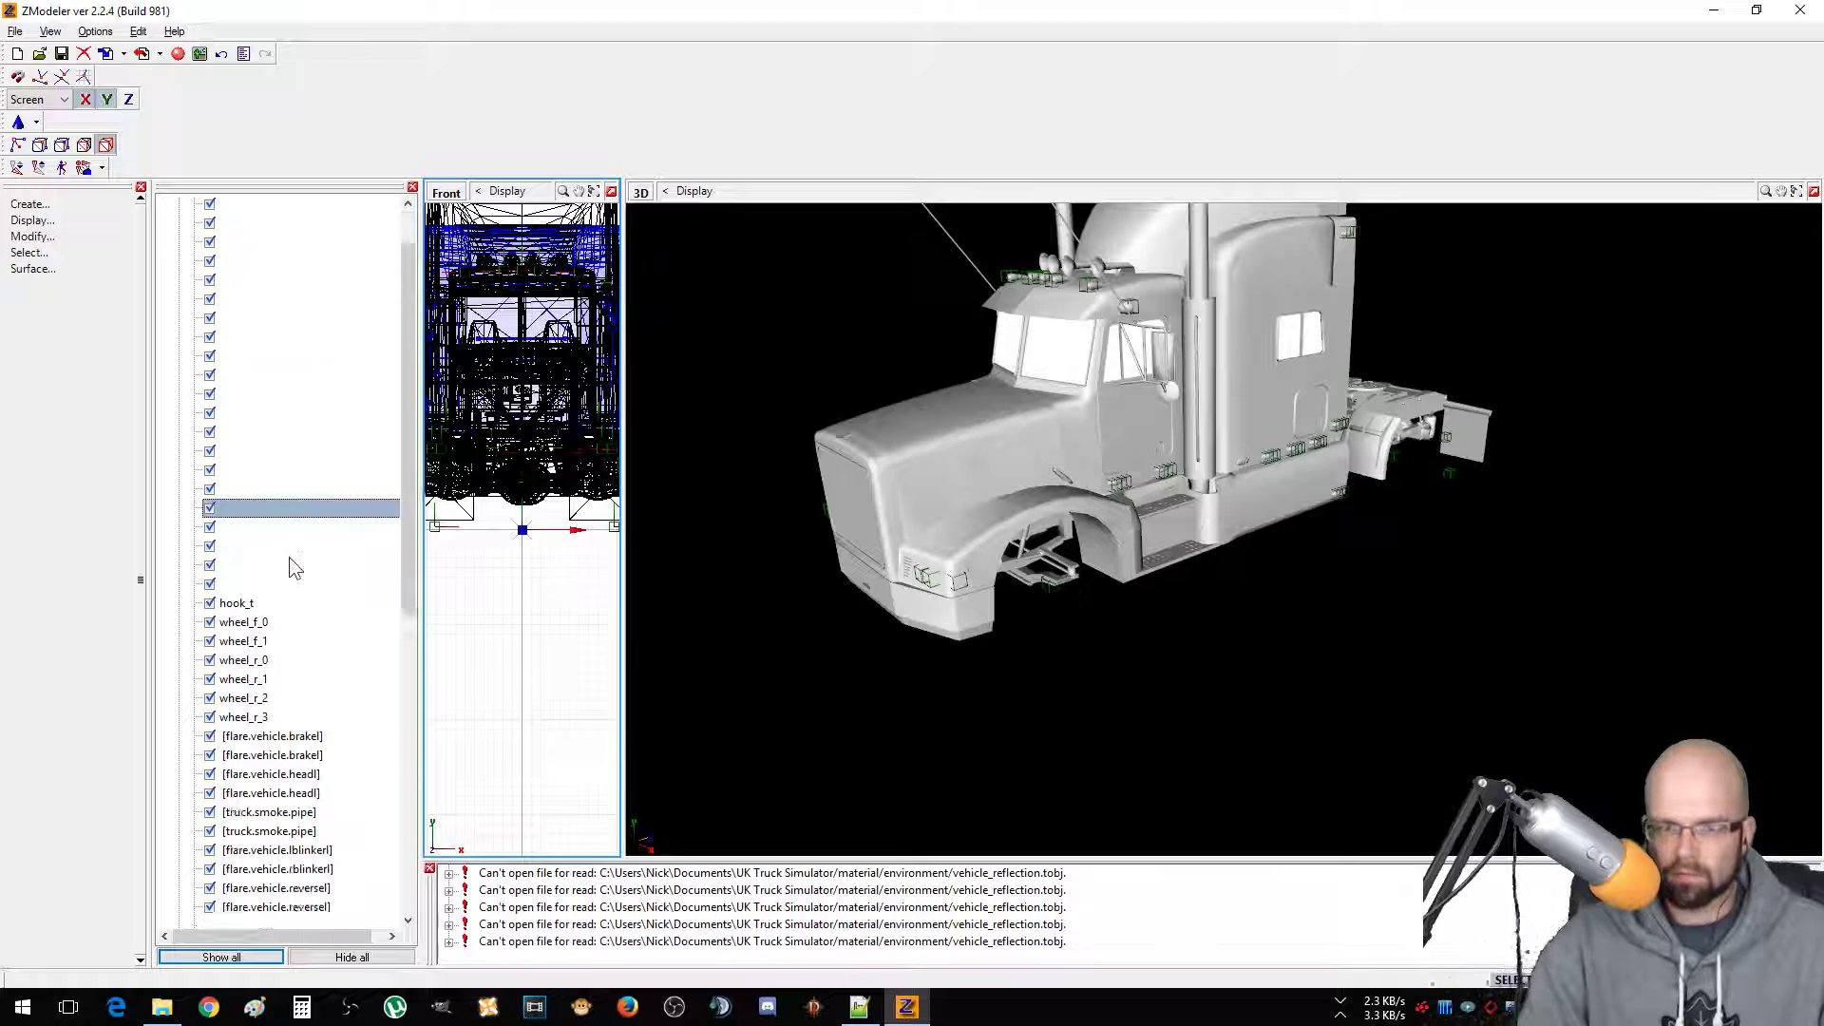
scroll(291, 575, "up", 6)
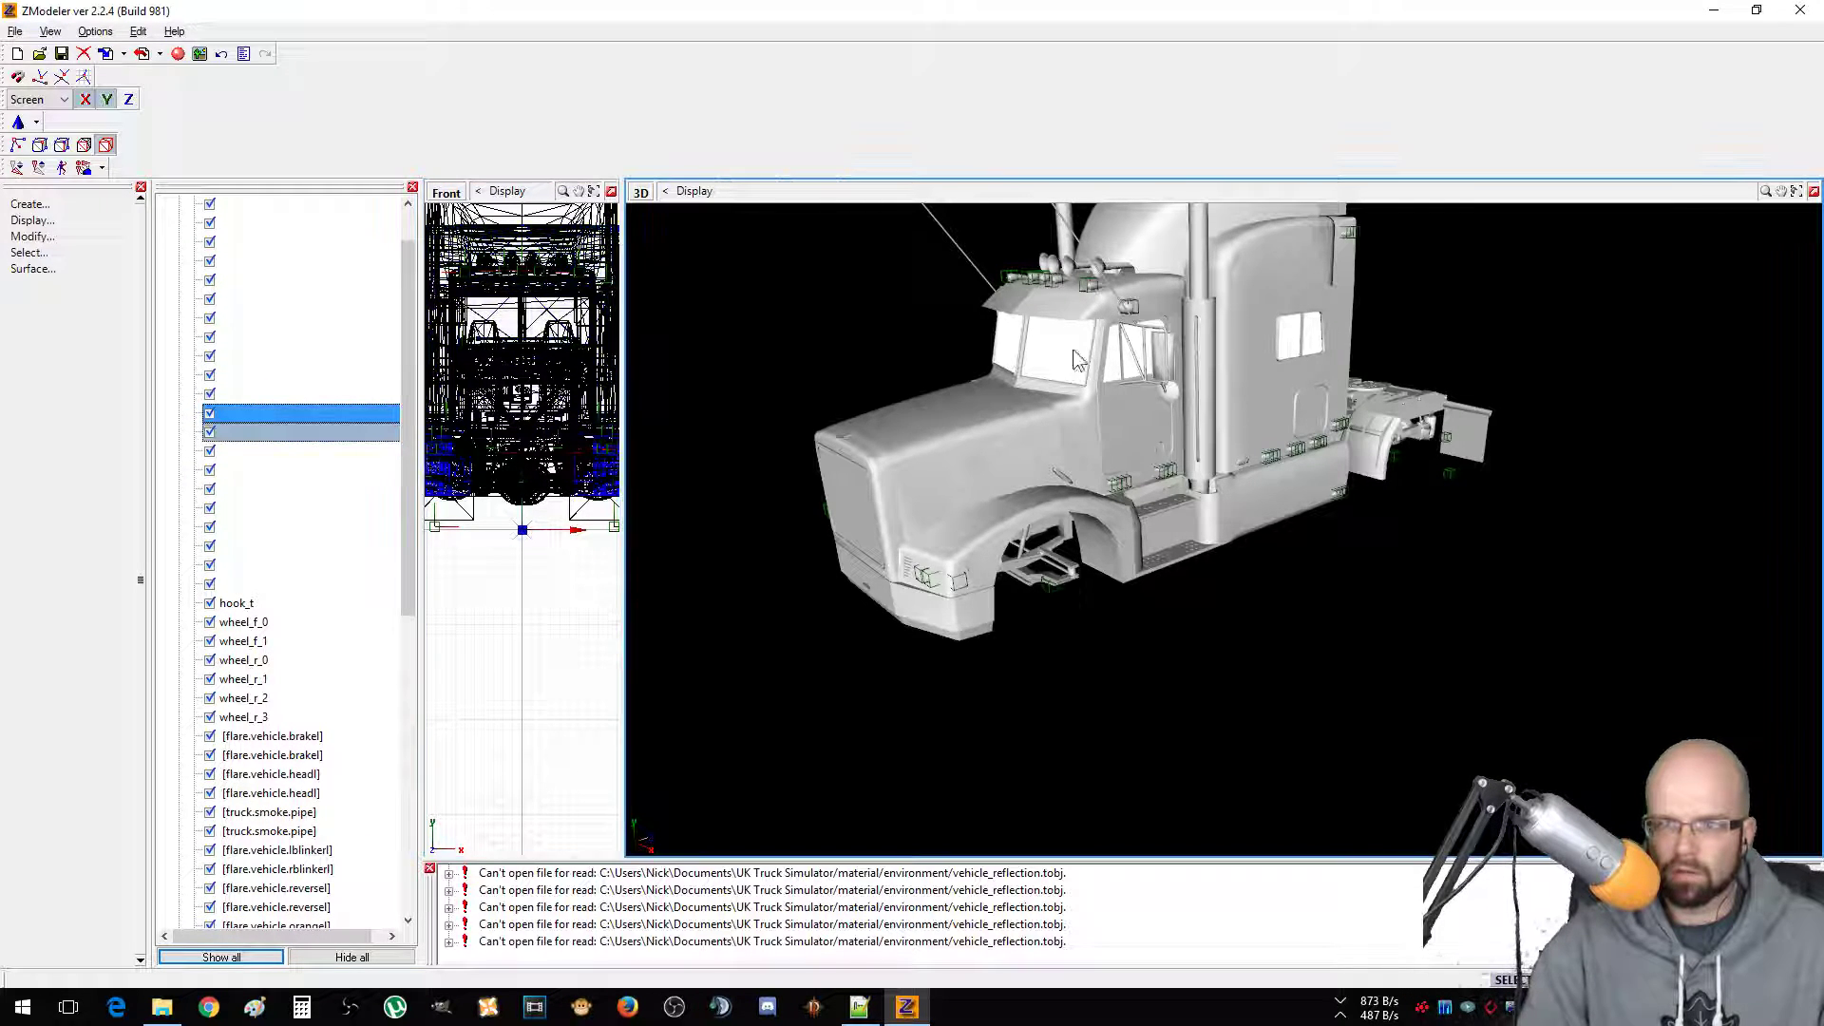
scroll(254, 397, "down", 8)
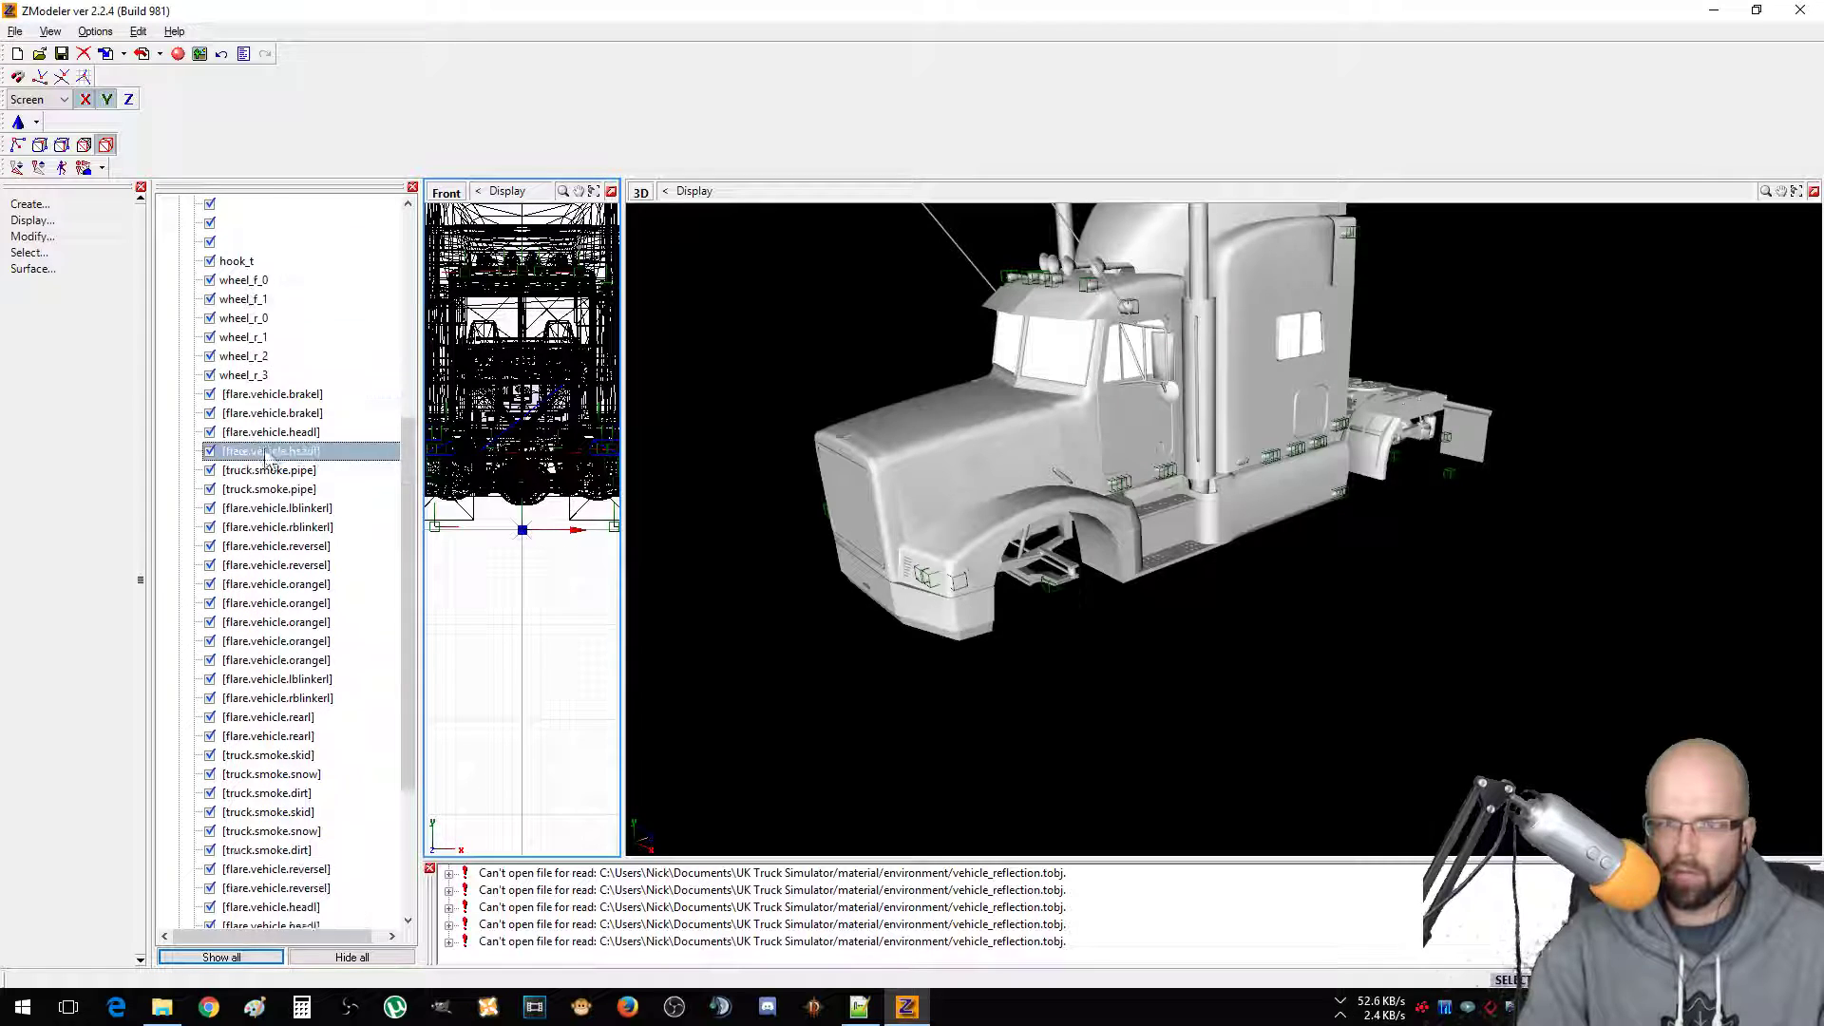
scroll(267, 462, "down", 2)
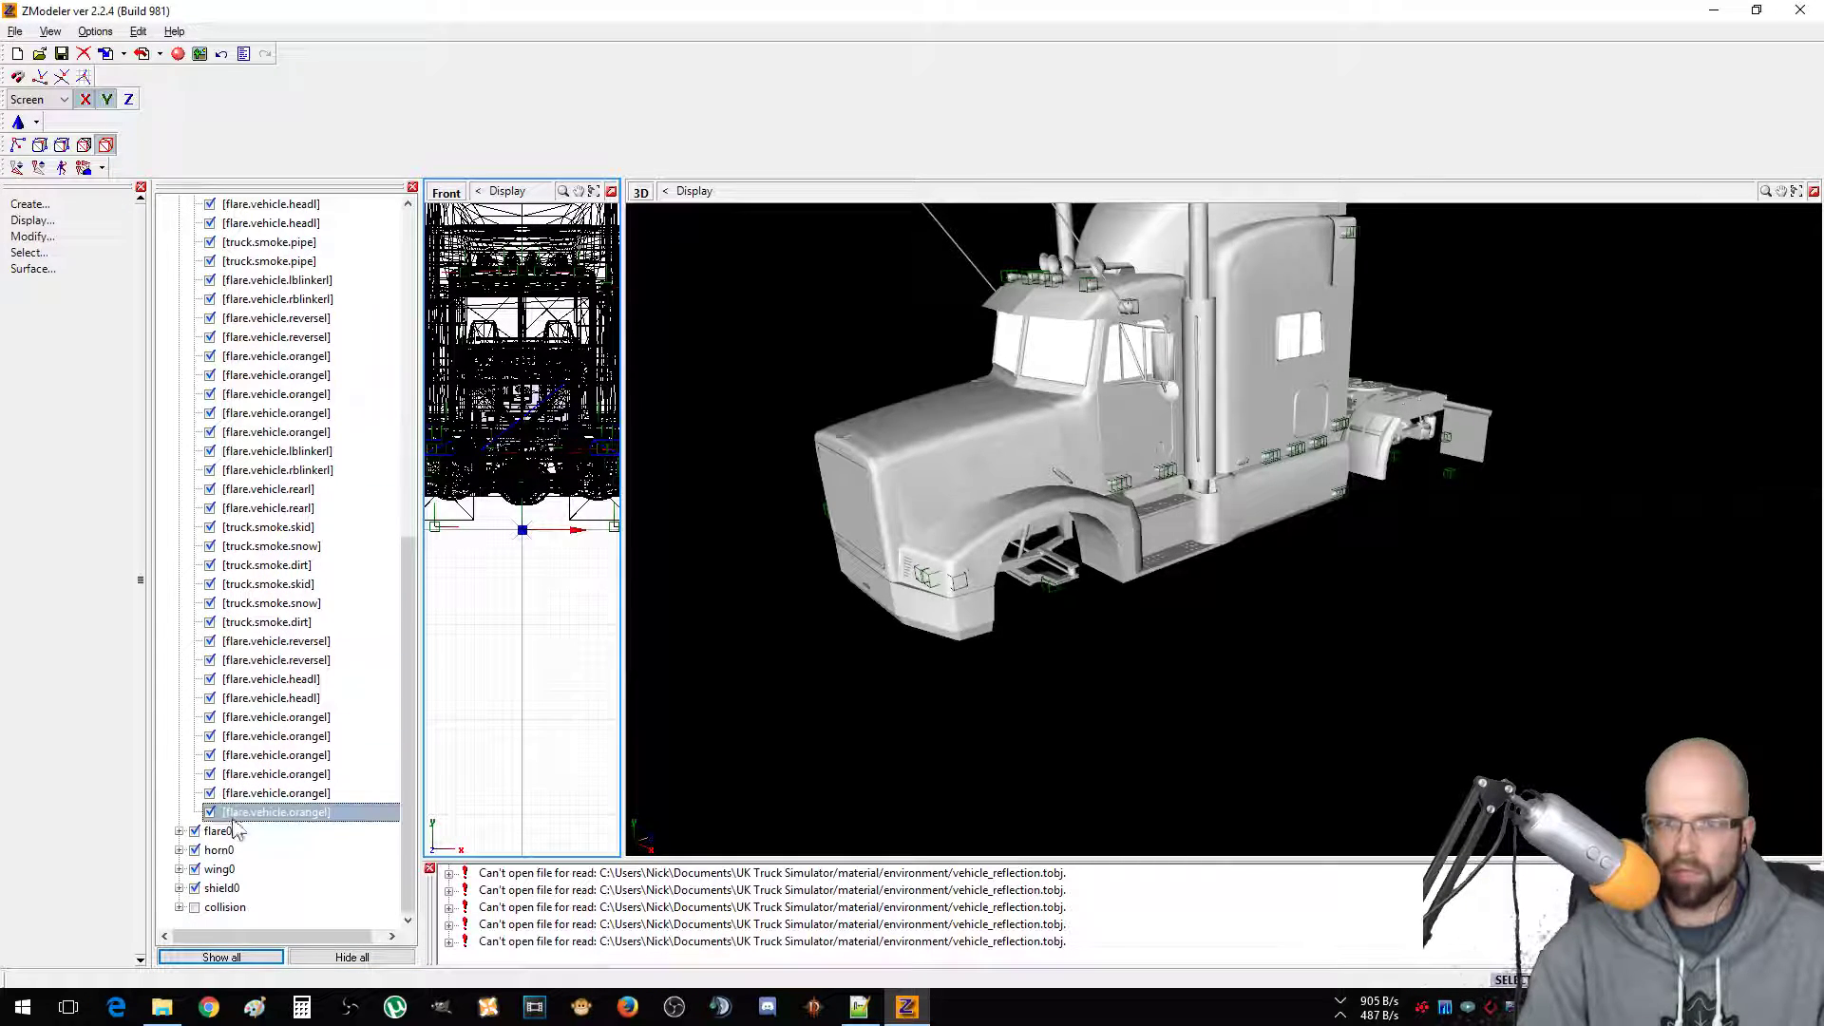
Expand the flare0, horn0, wing0 and shield0 nodes and review the parts they contain.
left_click(179, 830)
scroll(242, 688, "down", 1)
scroll(242, 689, "down", 10)
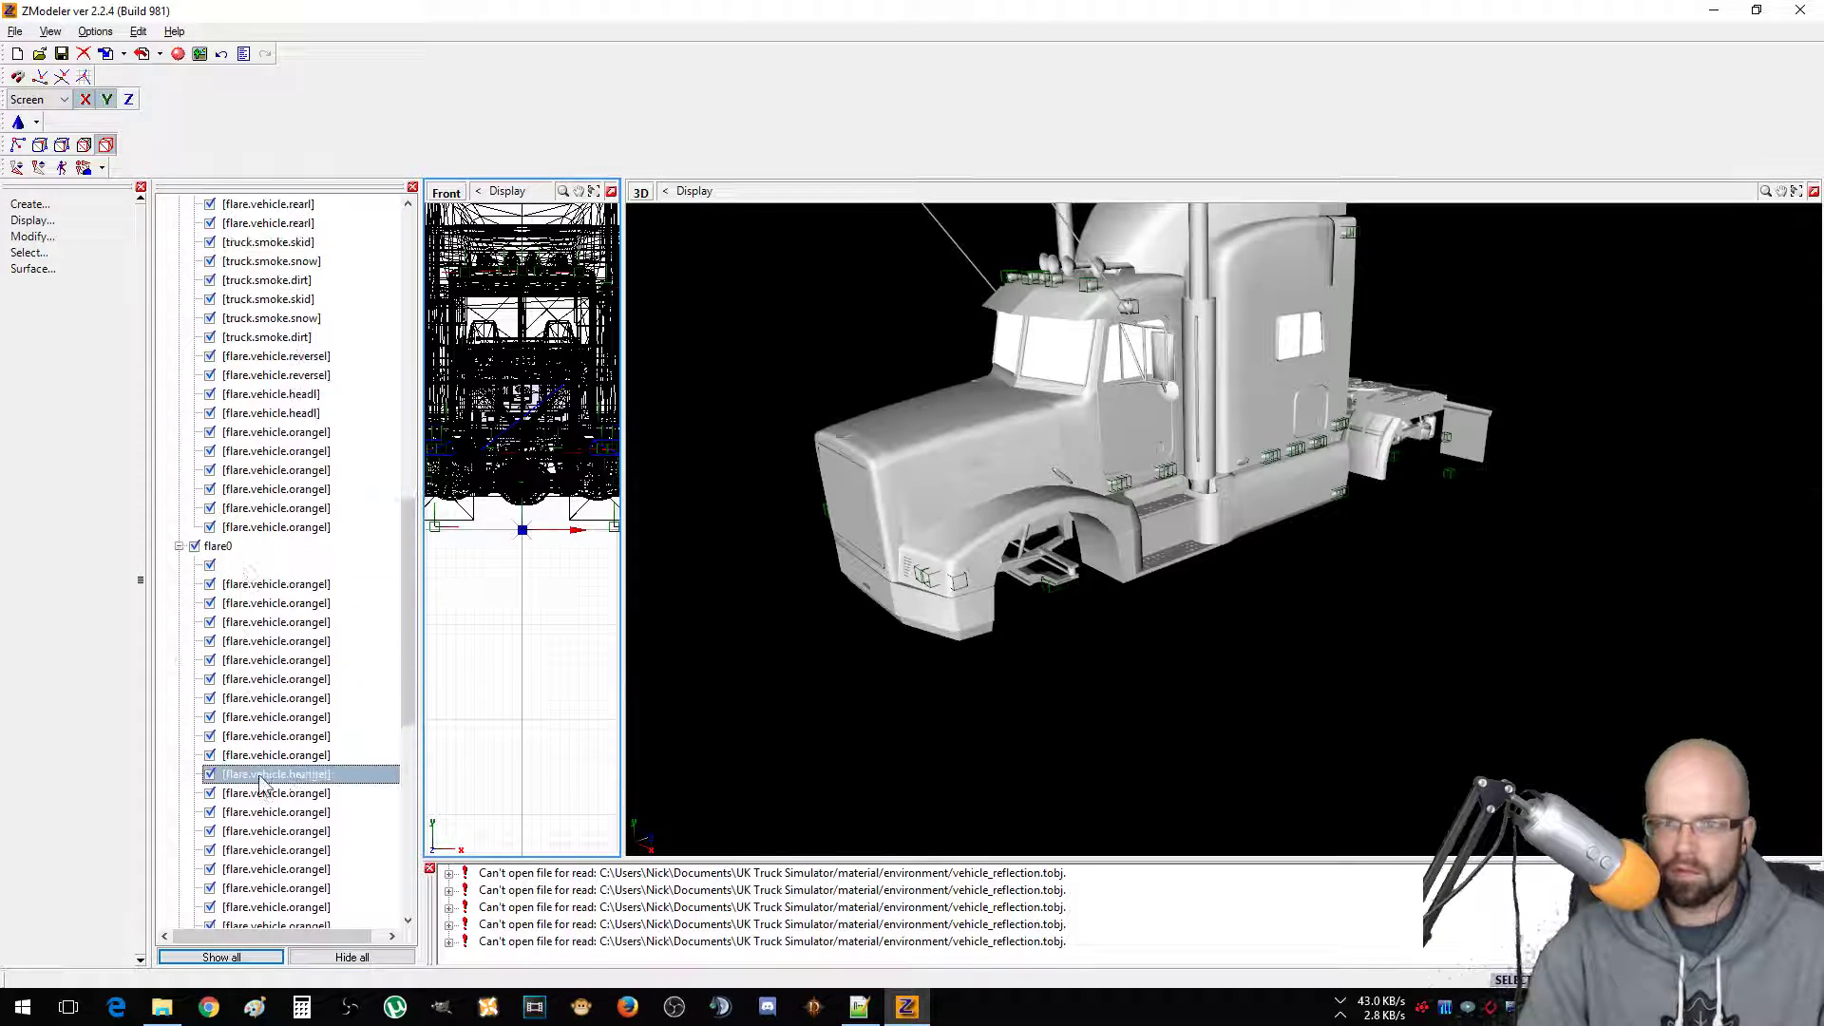
left_click(219, 850)
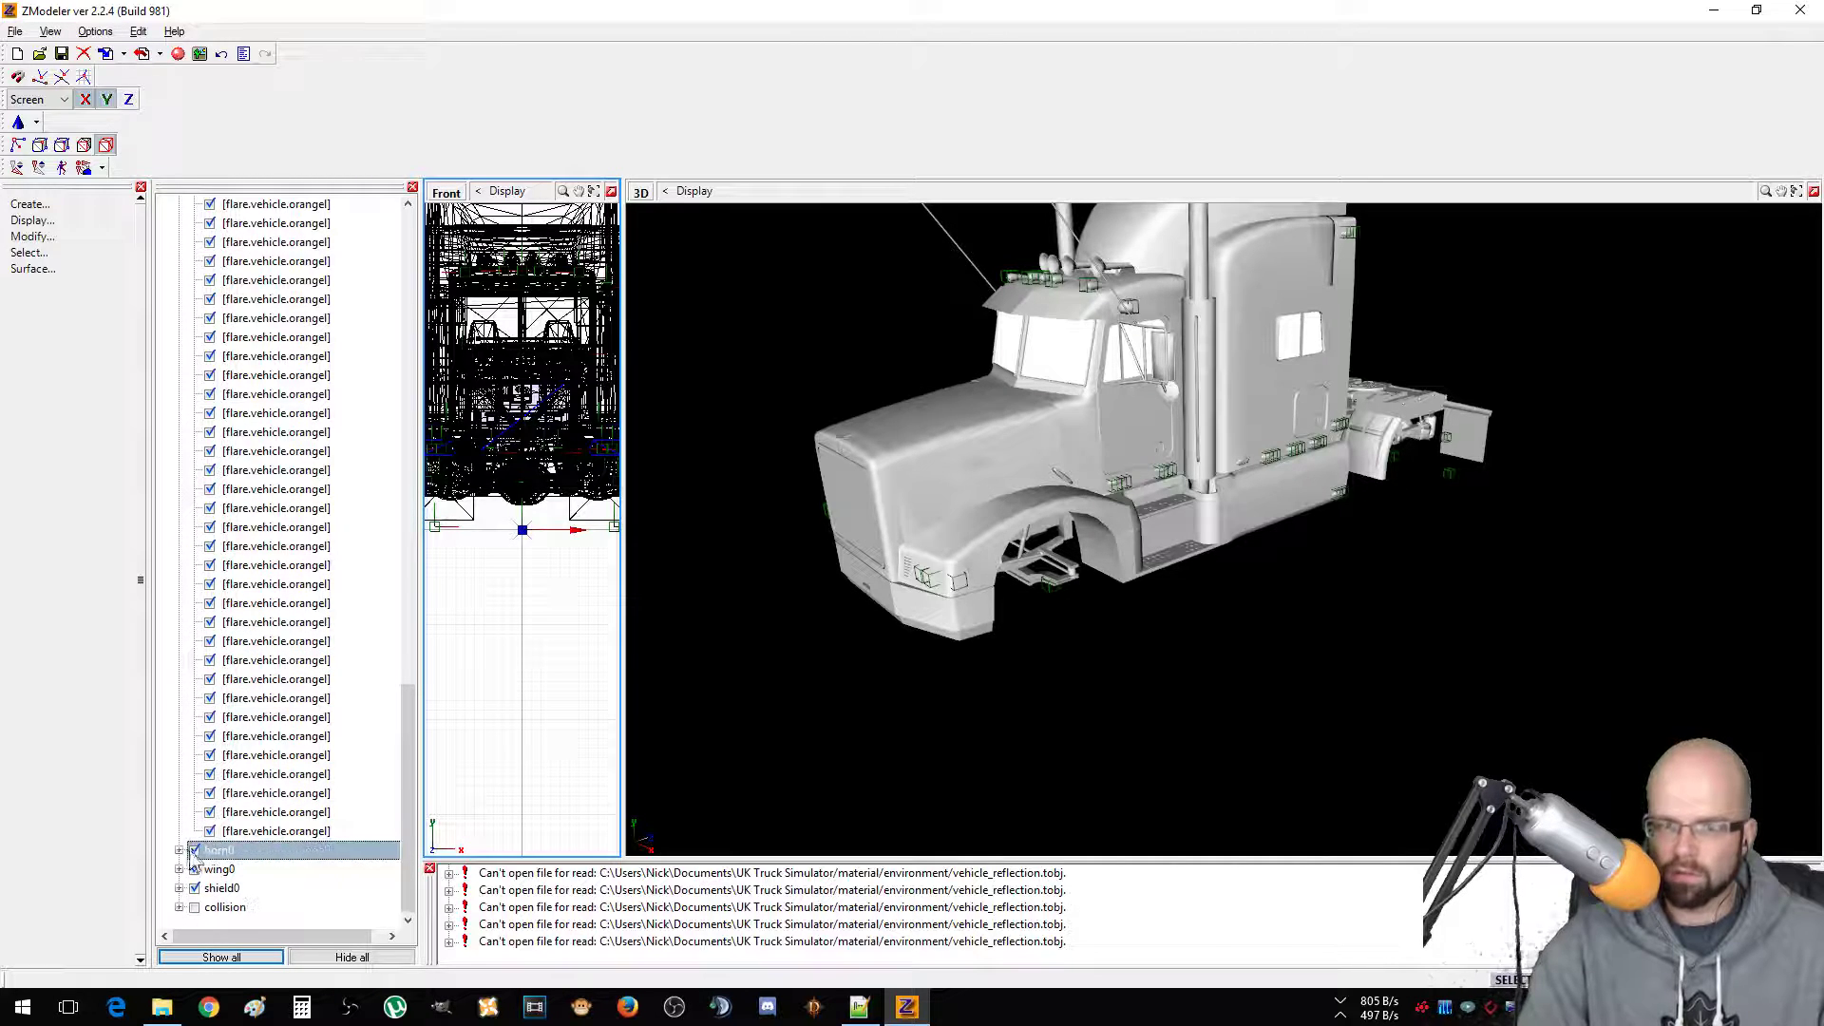
left_click(178, 850)
scroll(185, 855, "down", 1)
left_click(186, 888)
double_click(195, 867)
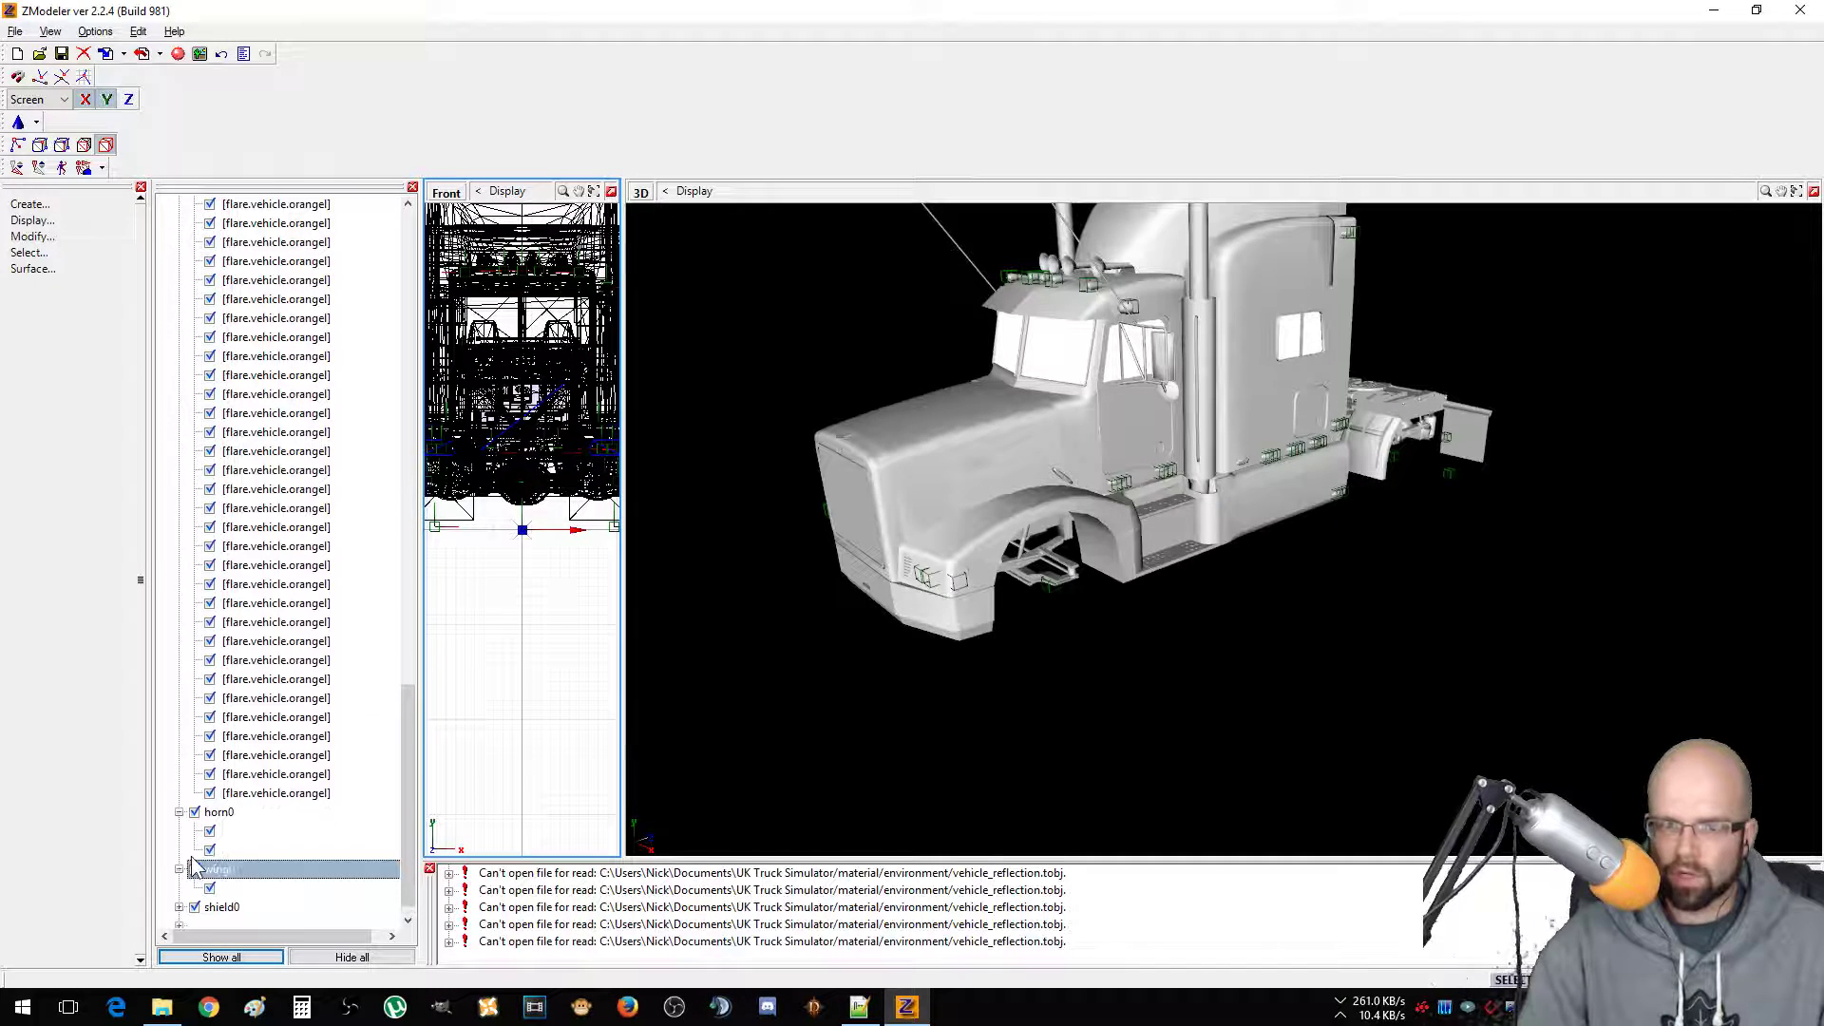
left_click(179, 907)
scroll(185, 903, "down", 2)
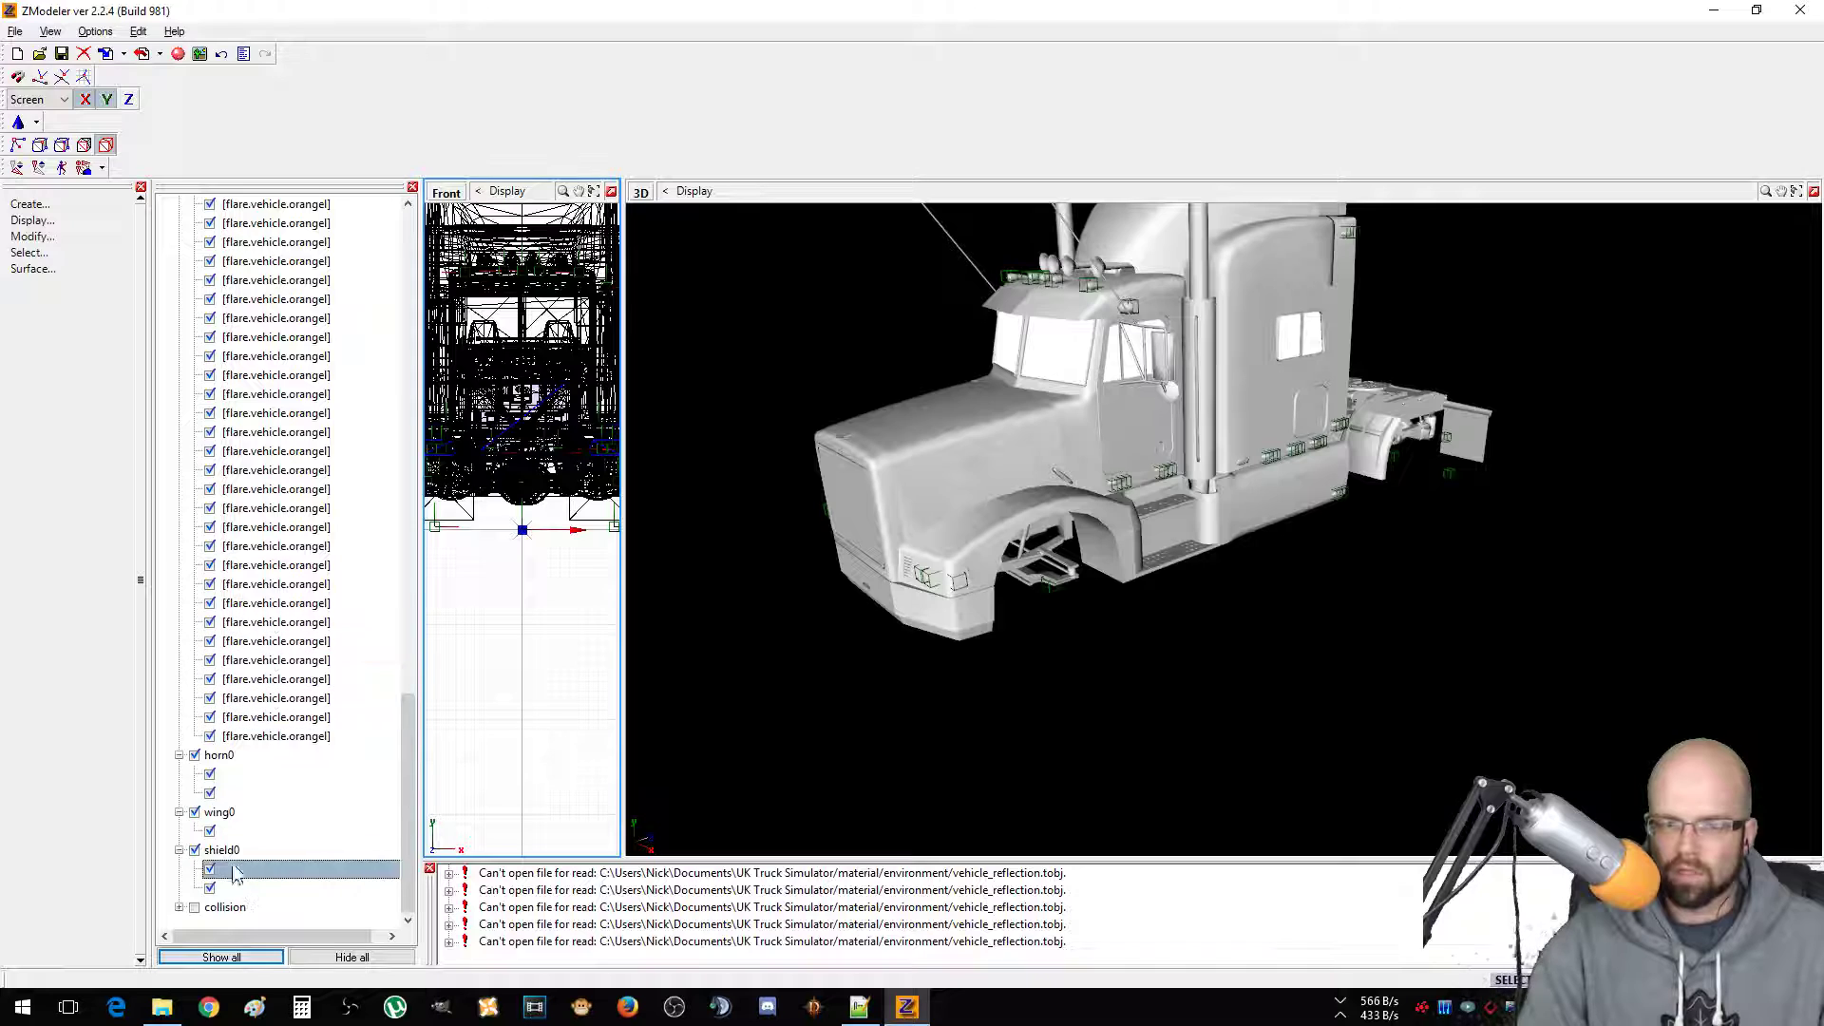
Expand the collision node of p385 to check its boxes and delete the node.
left_click(190, 908)
left_click(179, 906)
scroll(186, 912, "down", 2)
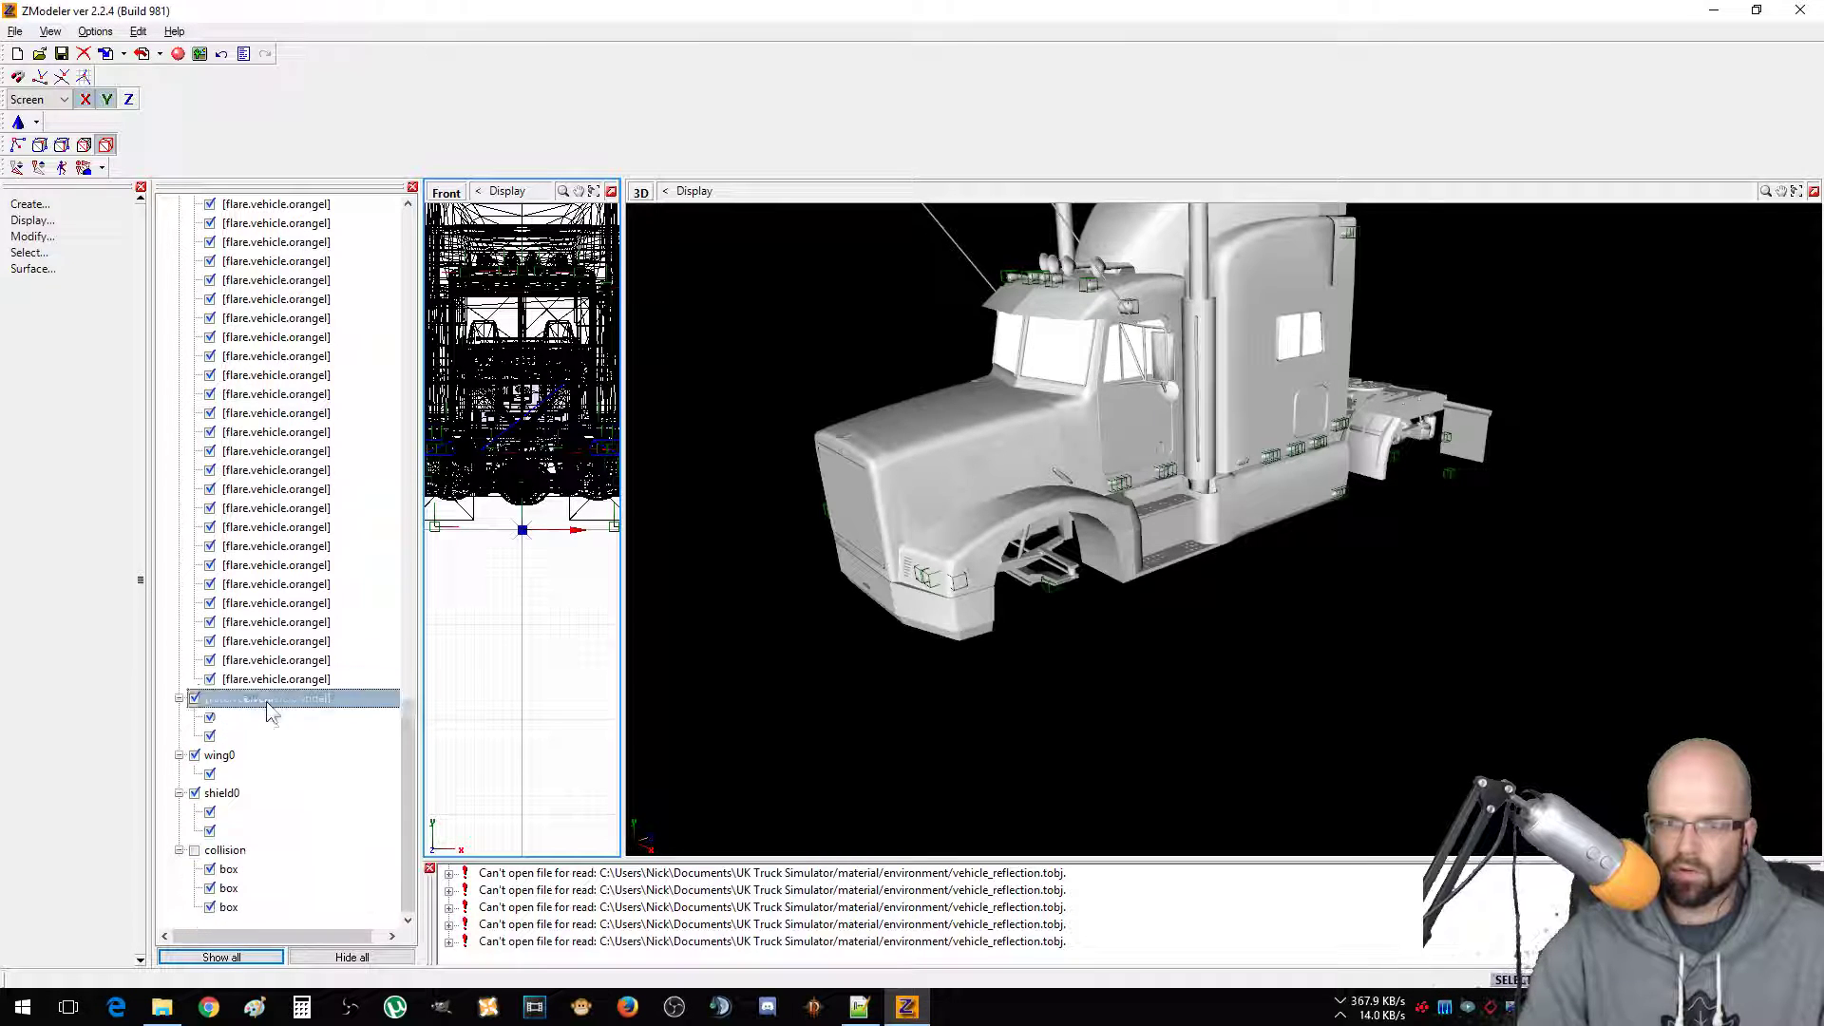
right_click(262, 855)
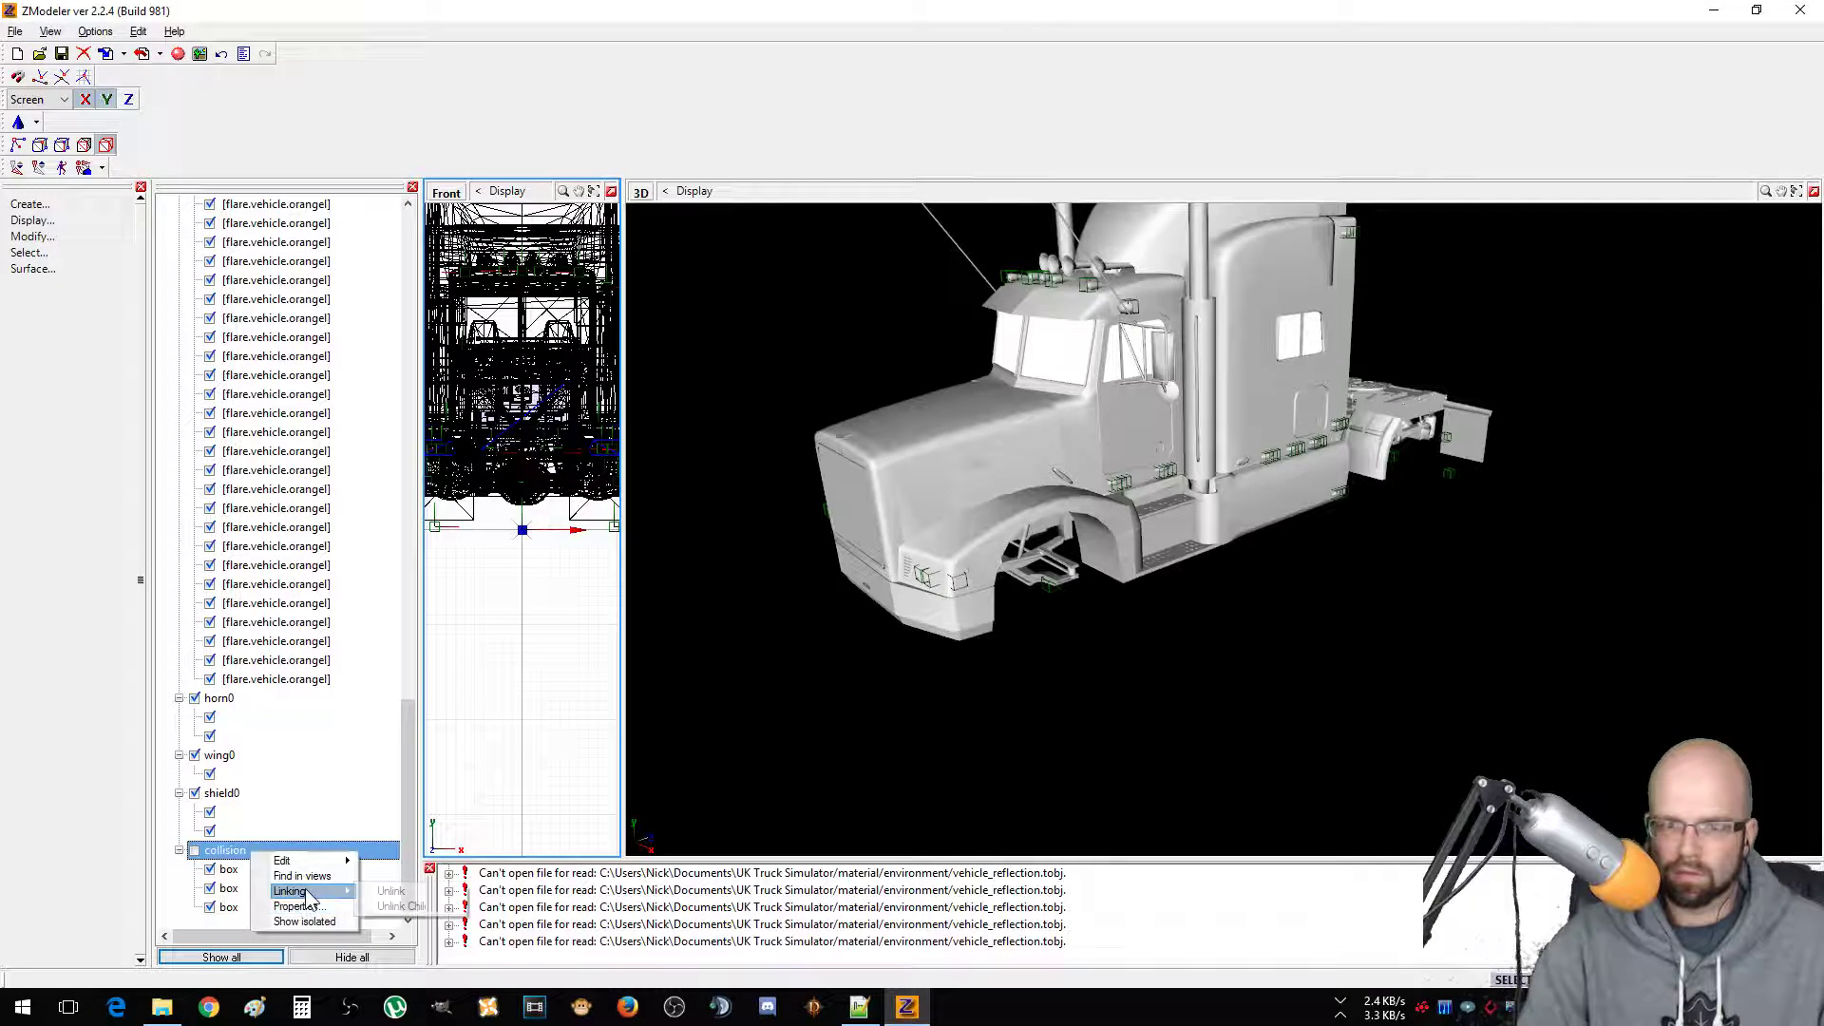
left_click(390, 861)
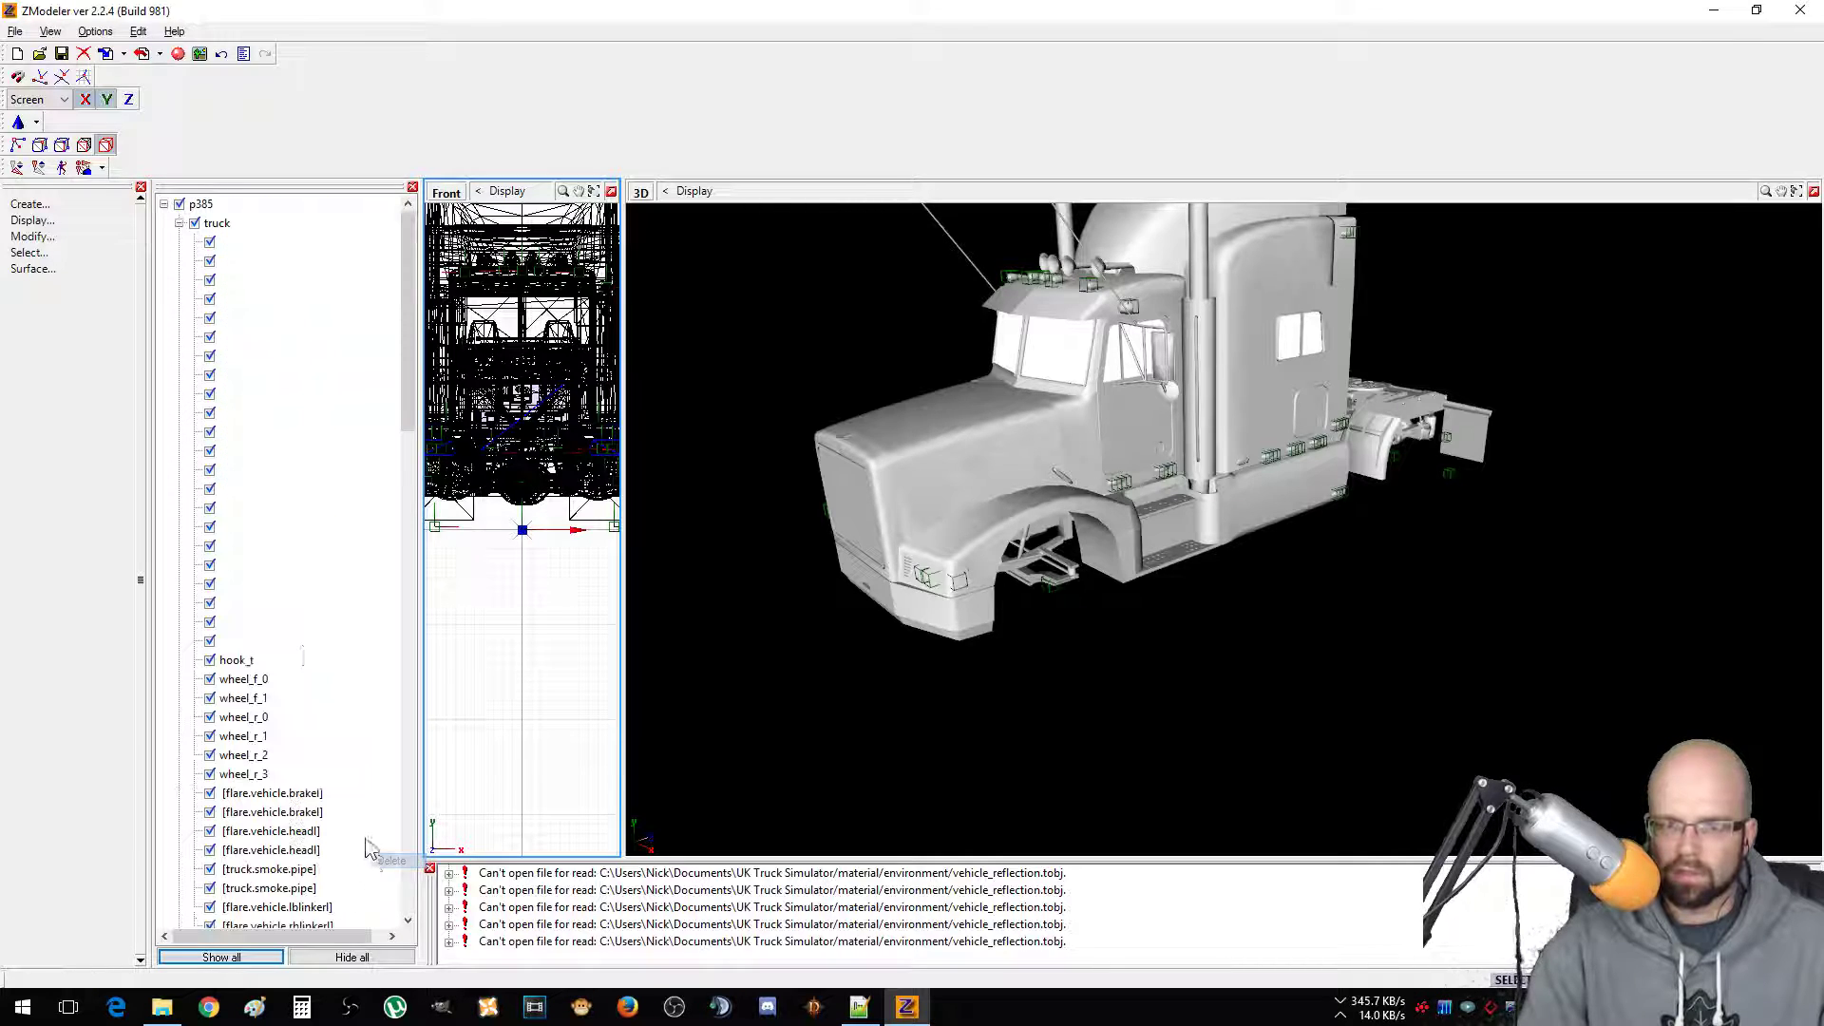
Rename the first two unnamed parts under the truck node as a1 and a2.
left_click(295, 642)
scroll(288, 640, "down", 6)
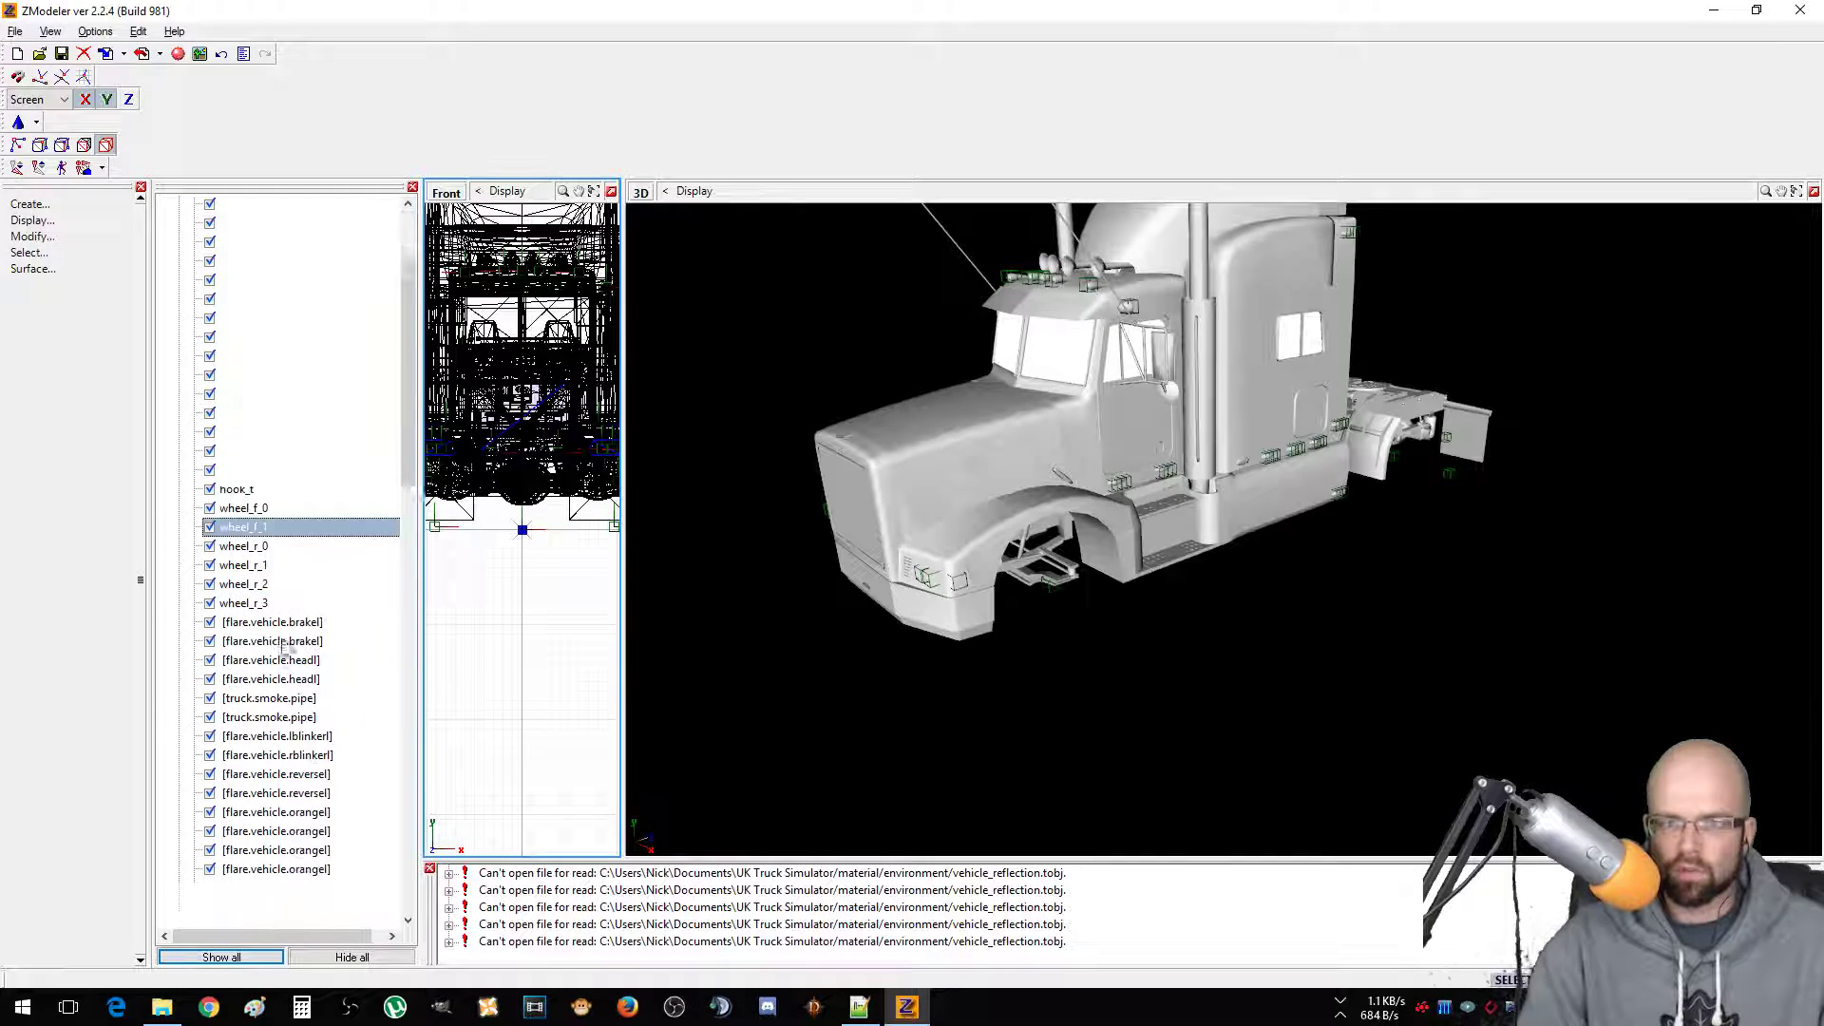
left_click(298, 522)
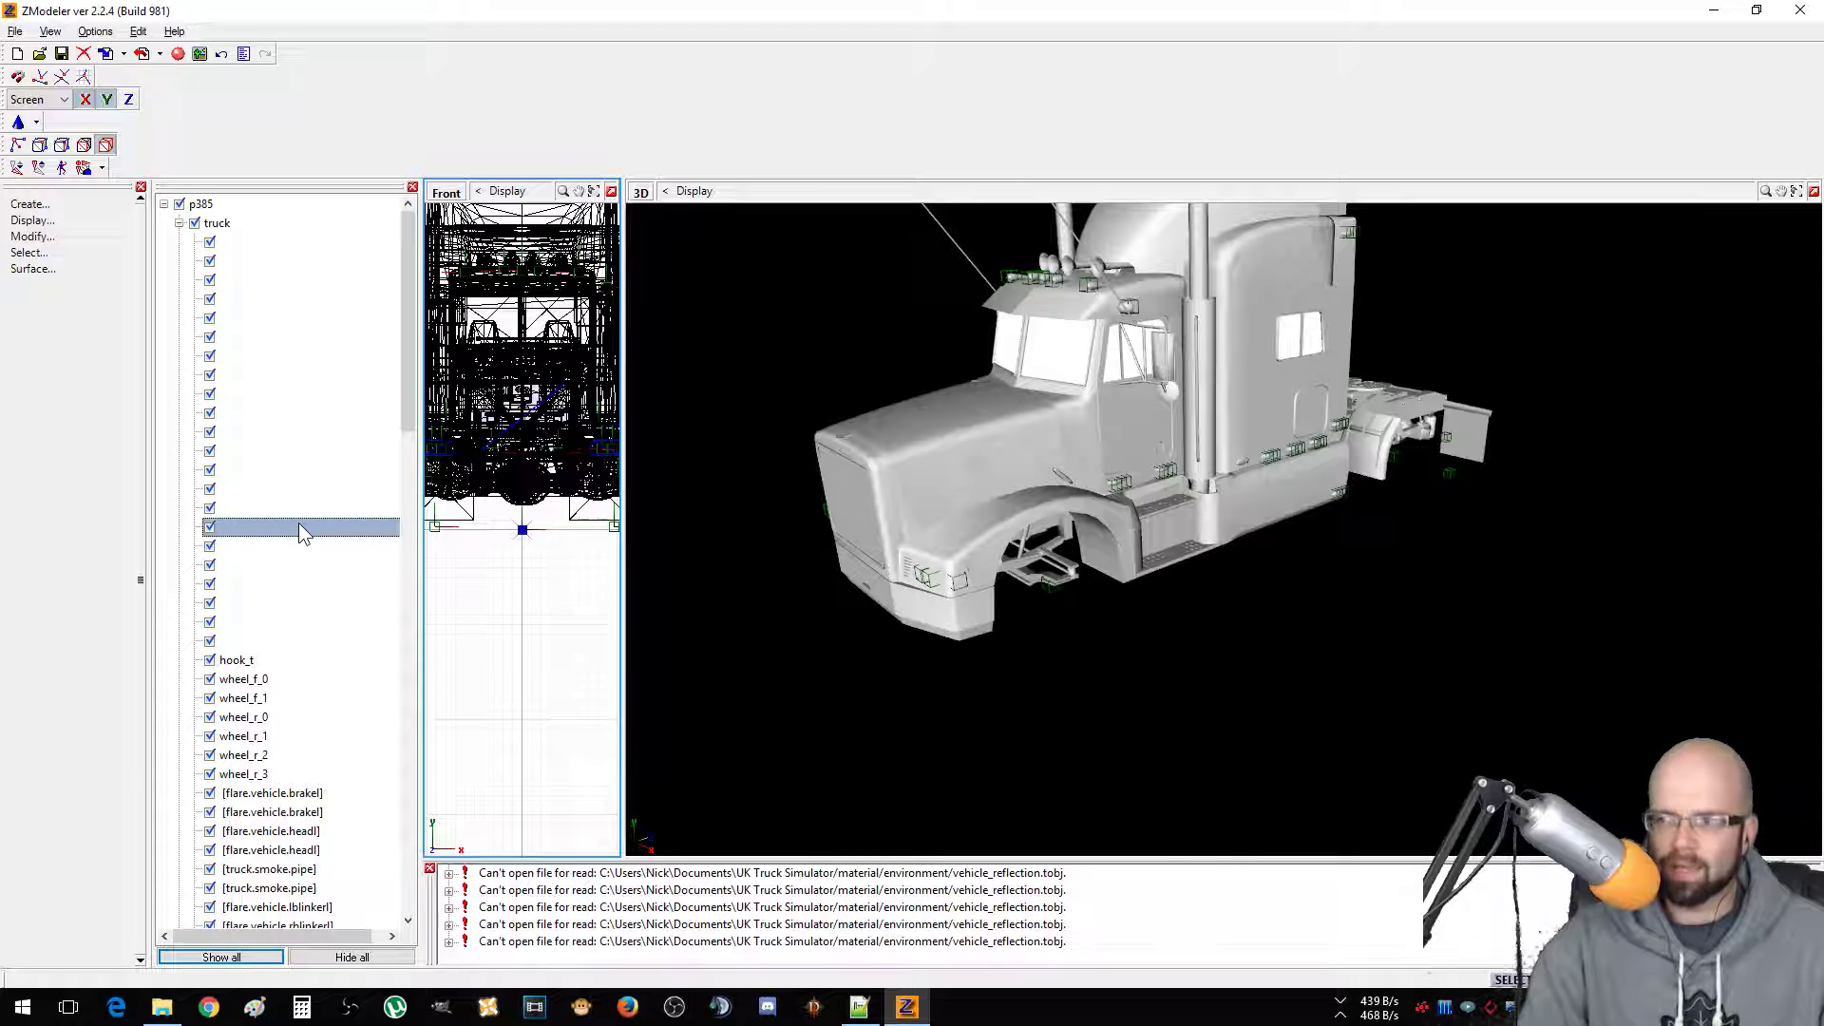
left_click(282, 374)
left_click(260, 243)
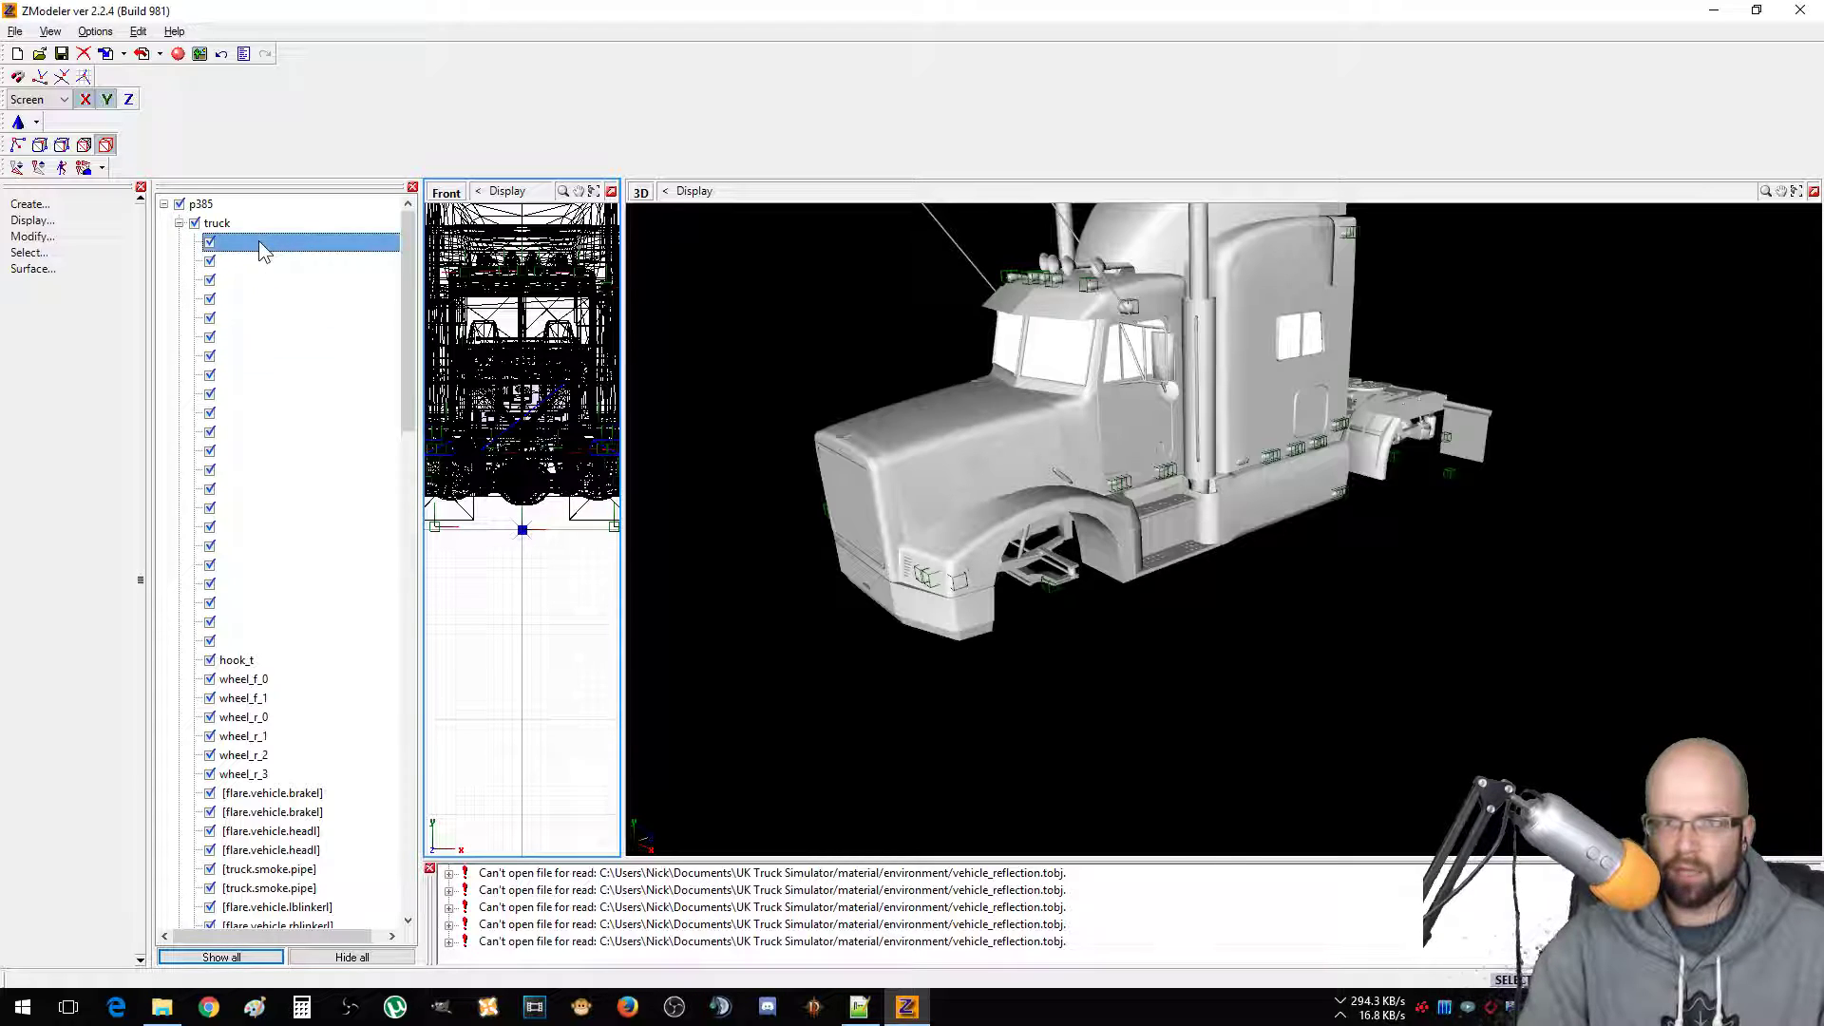
left_click(258, 241)
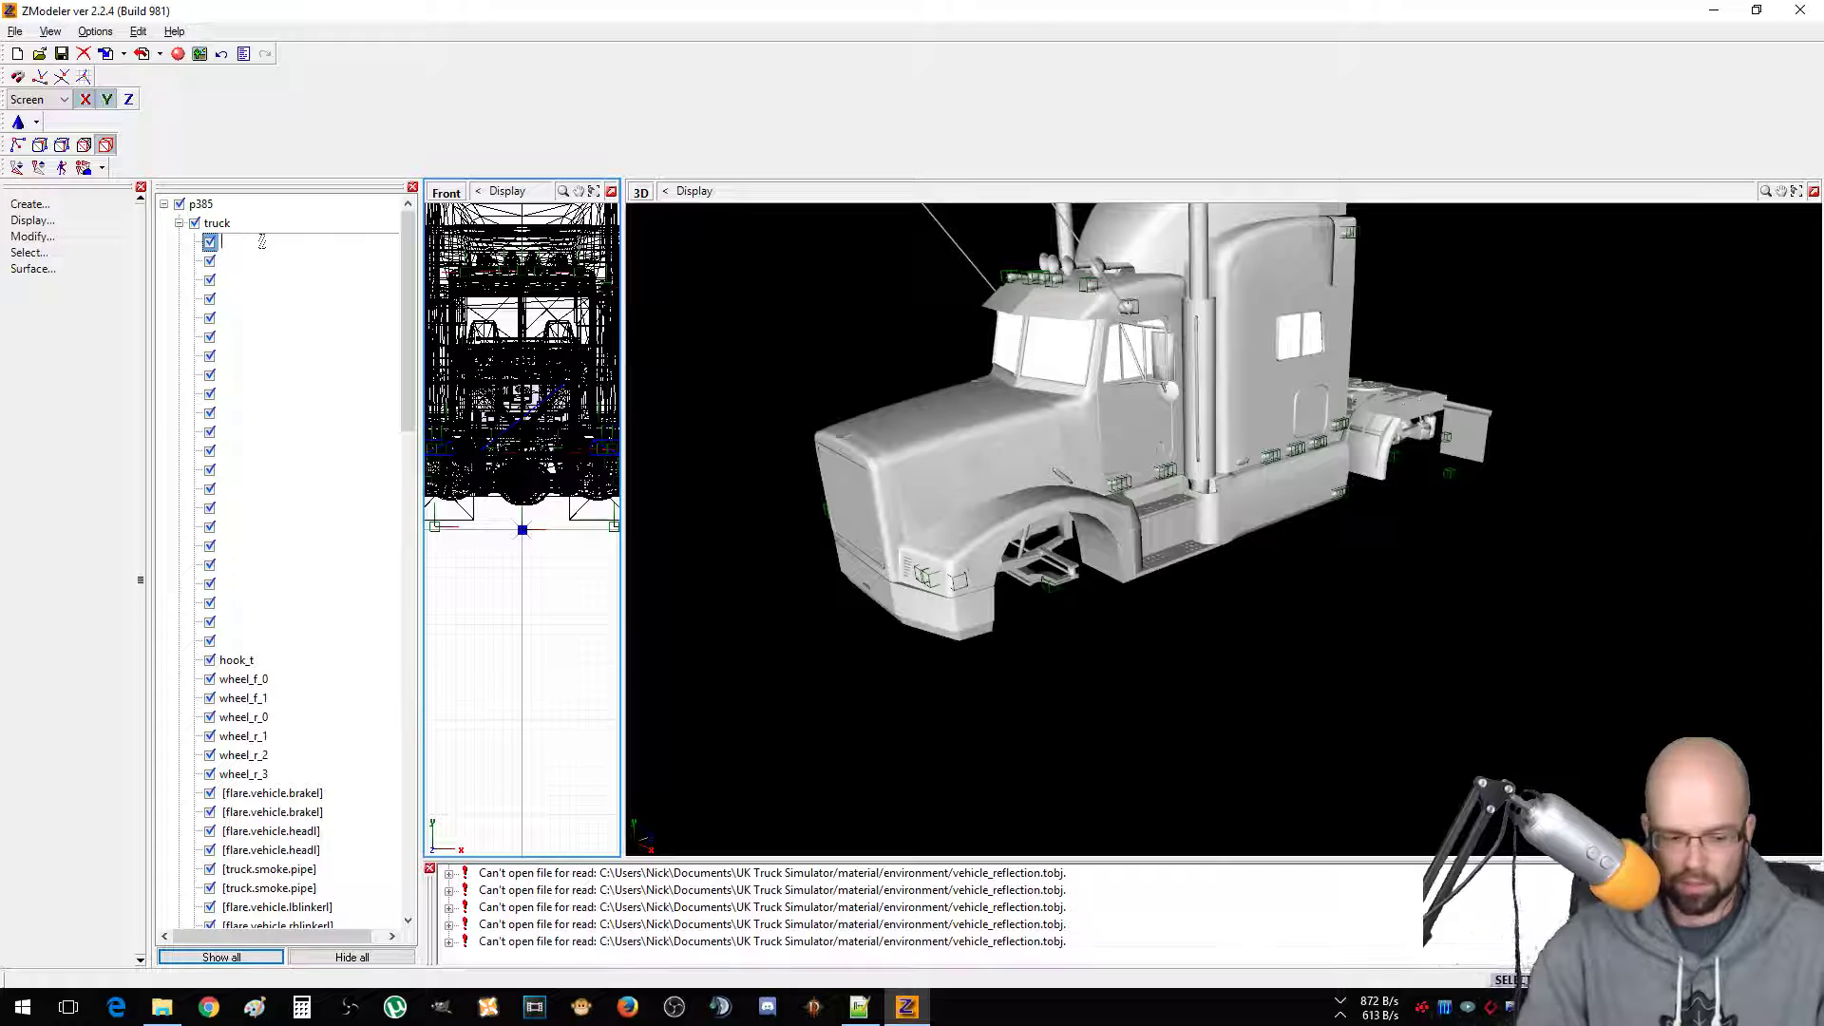
type("a1")
left_click(258, 259)
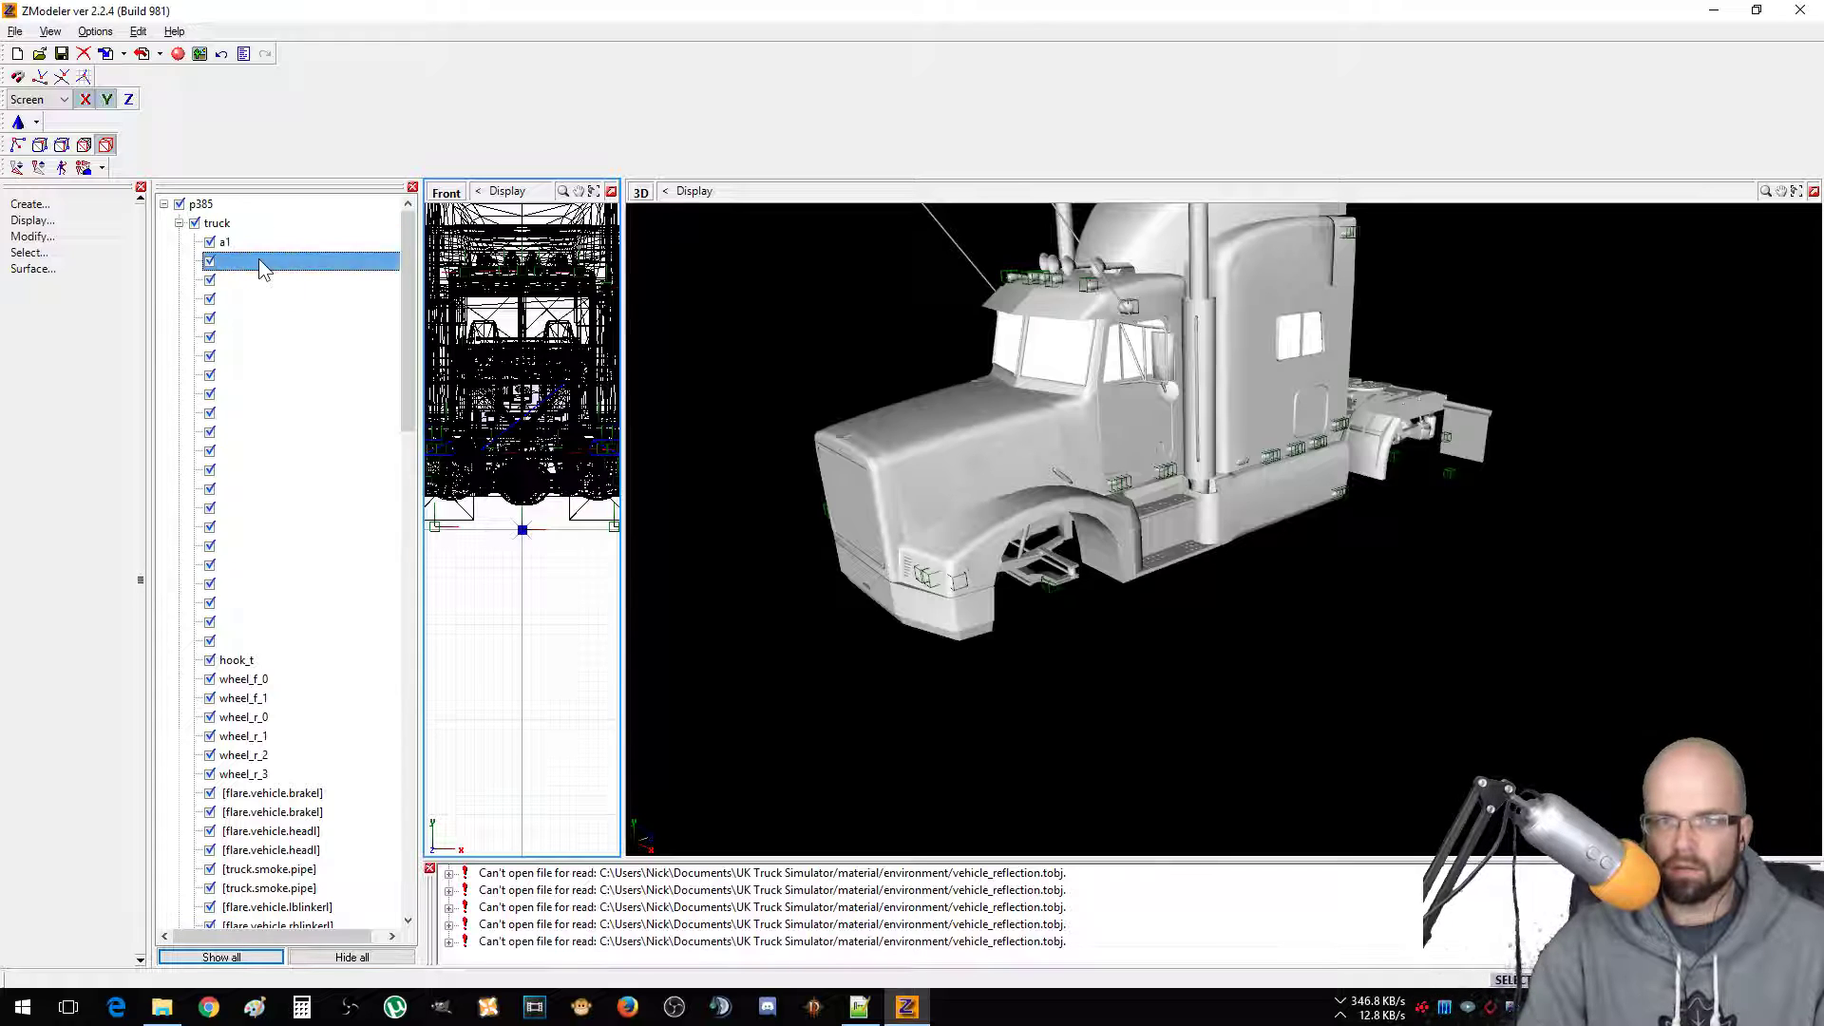
left_click(258, 259)
type("a2")
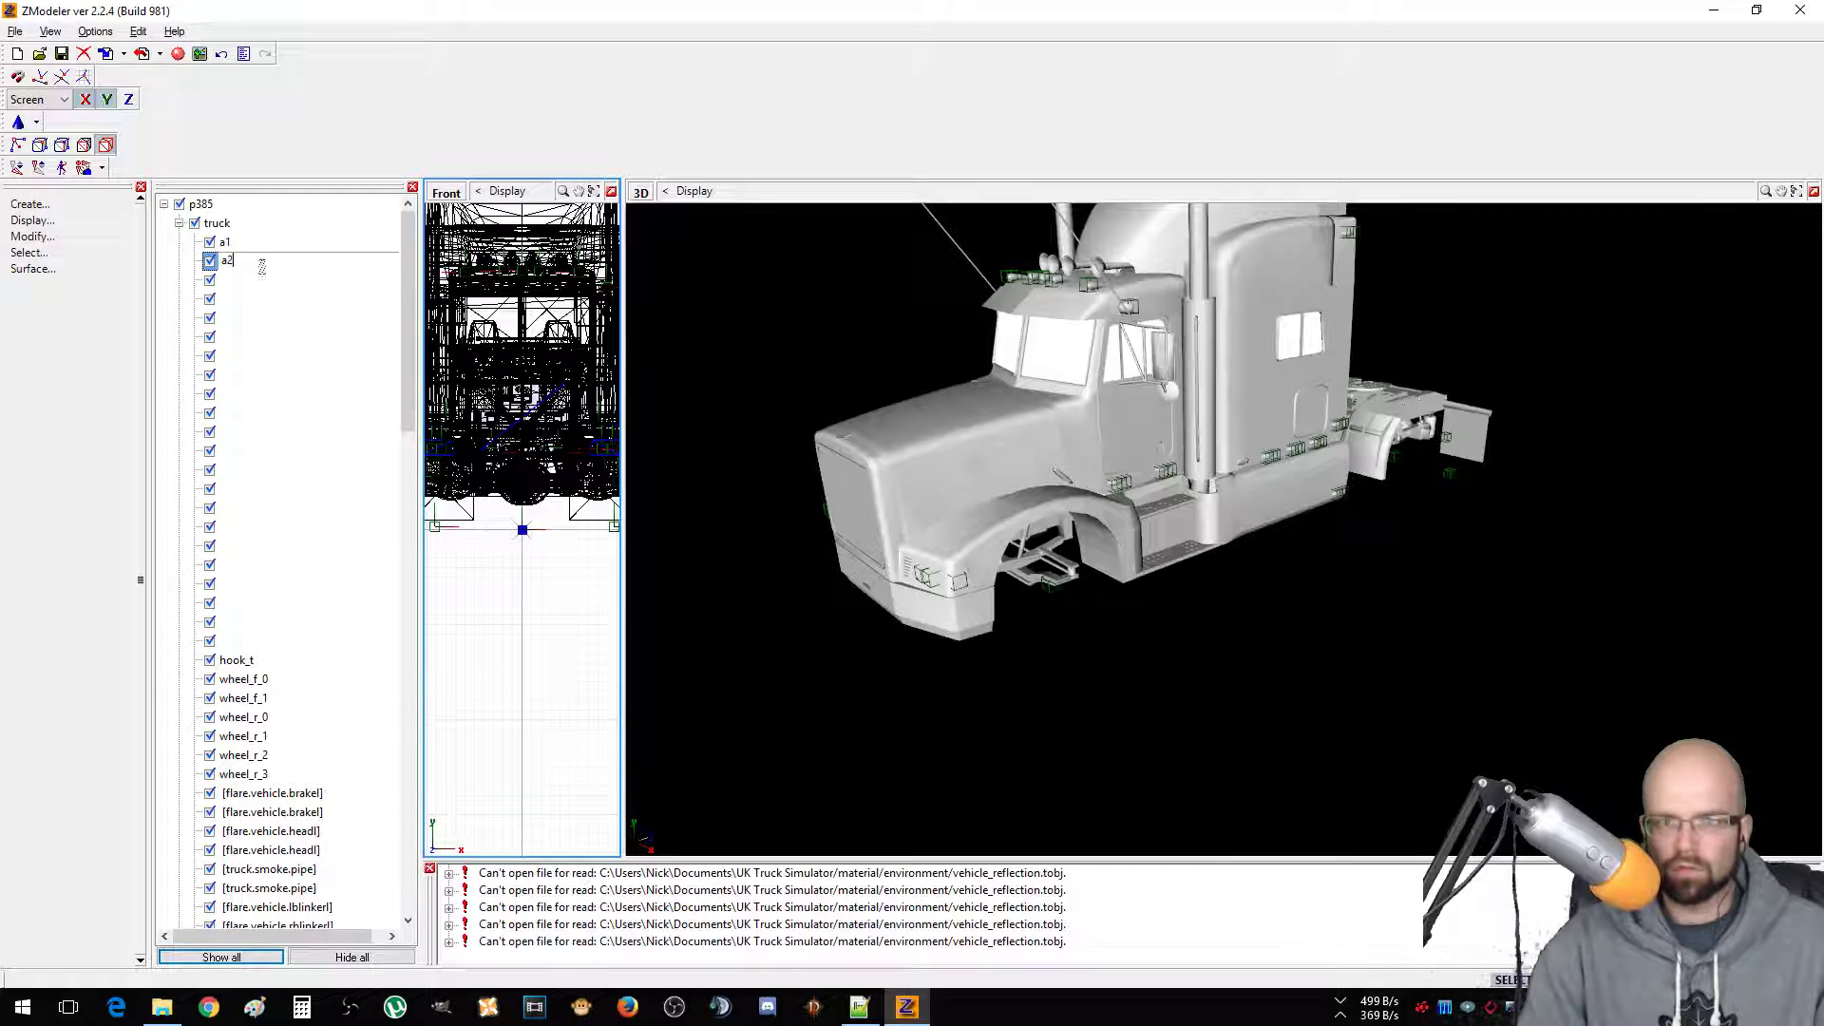
Rename the third and fourth parts under the truck node as a3 and a4.
left_click(249, 277)
left_click(249, 277)
type("a")
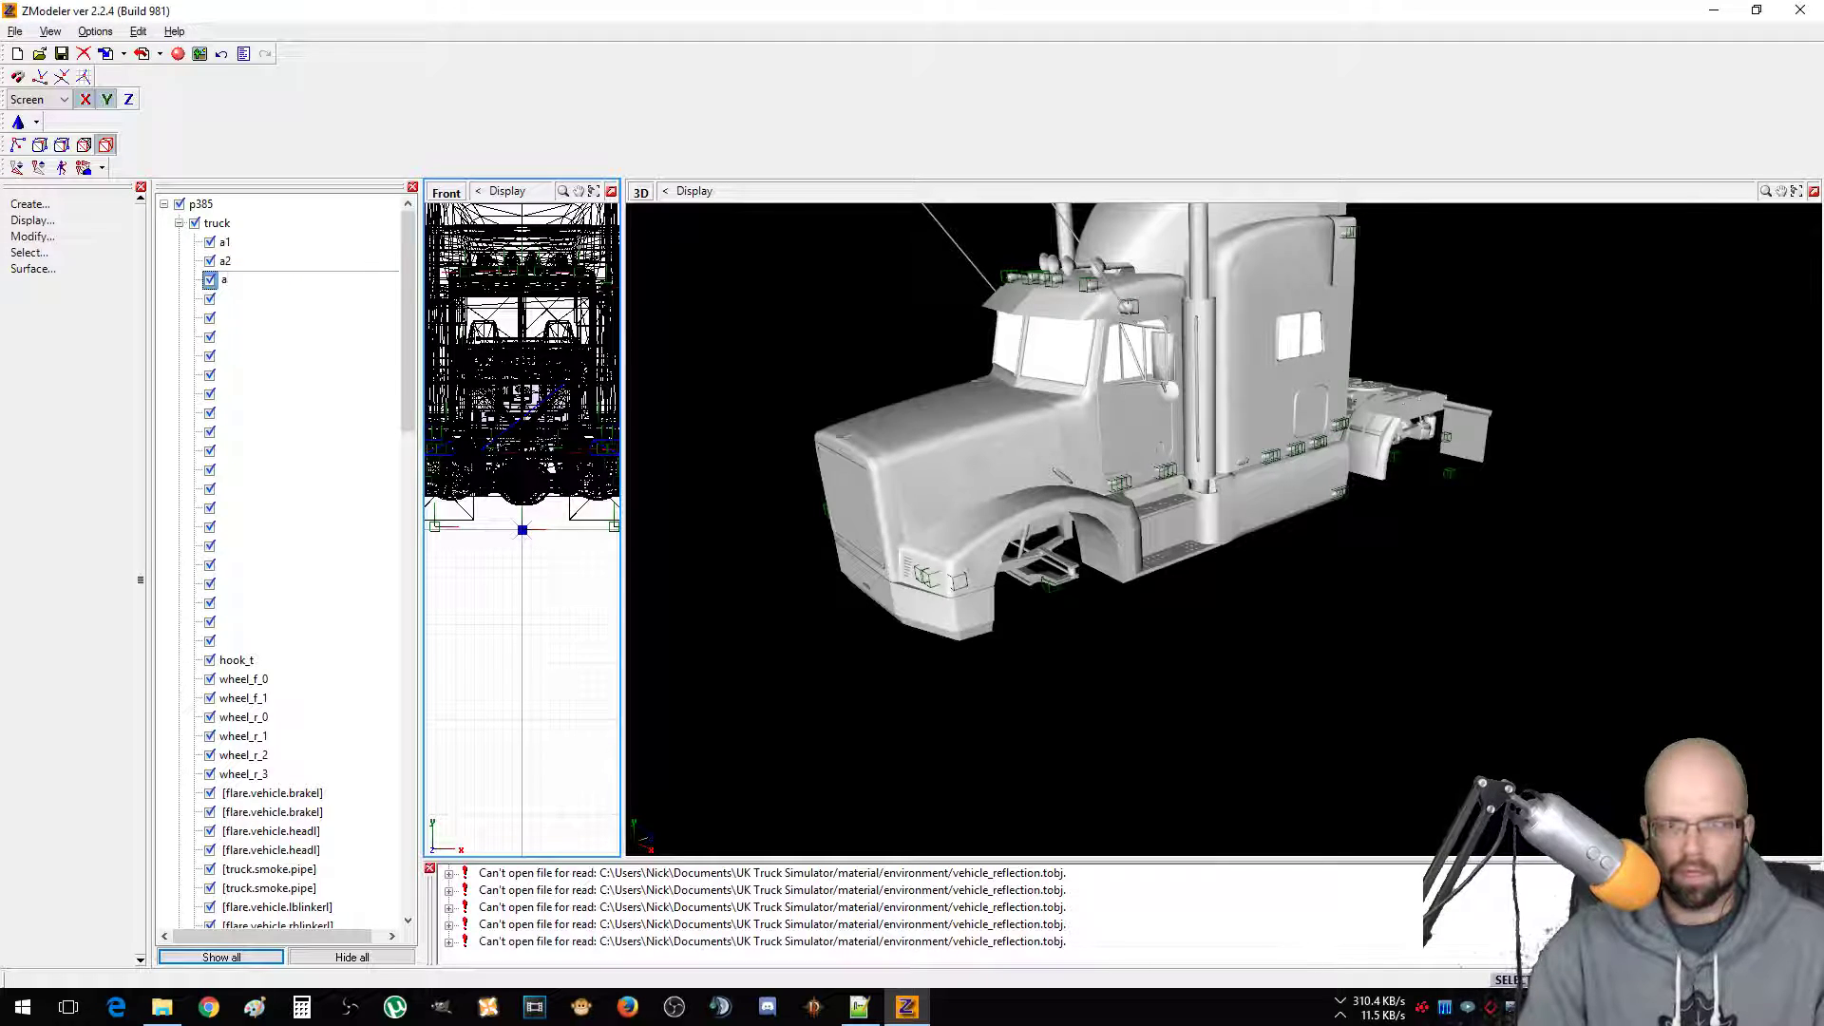
type("3")
left_click(249, 300)
left_click(248, 300)
type("a4")
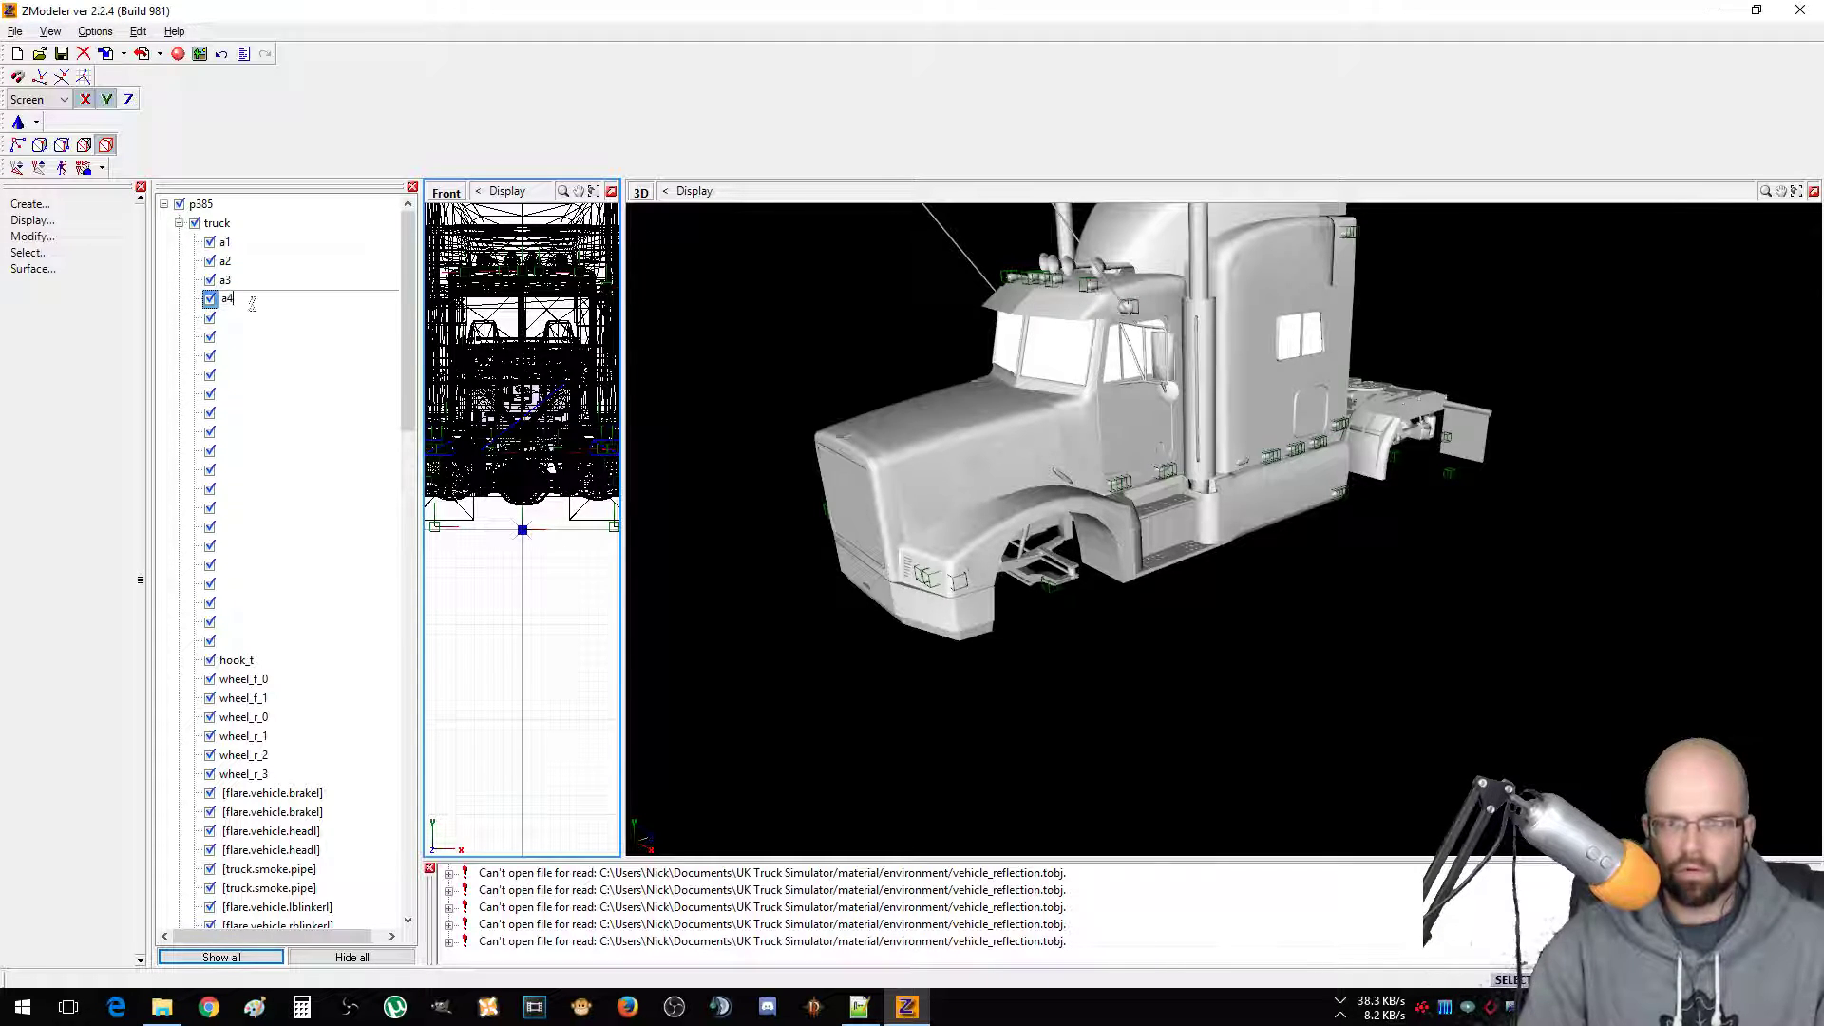
left_click(257, 317)
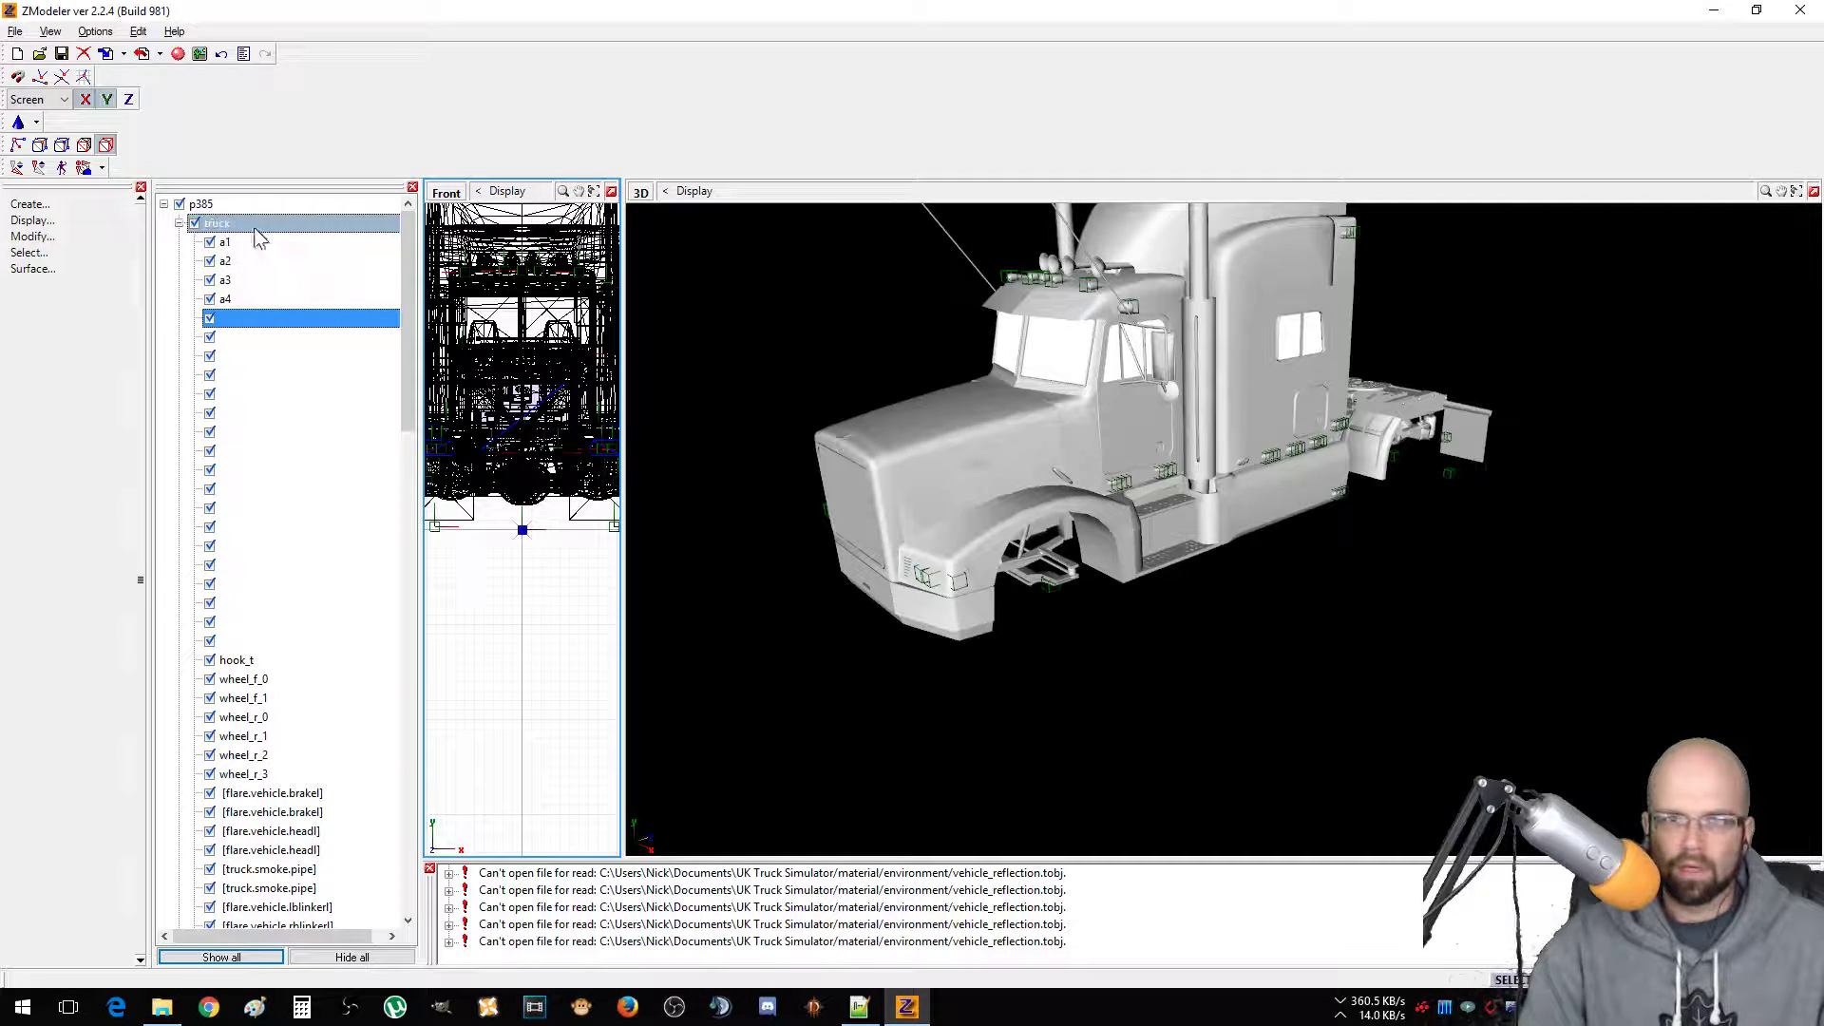
Unlink all children of the flare0 node of p385.
scroll(275, 649, "down", 20)
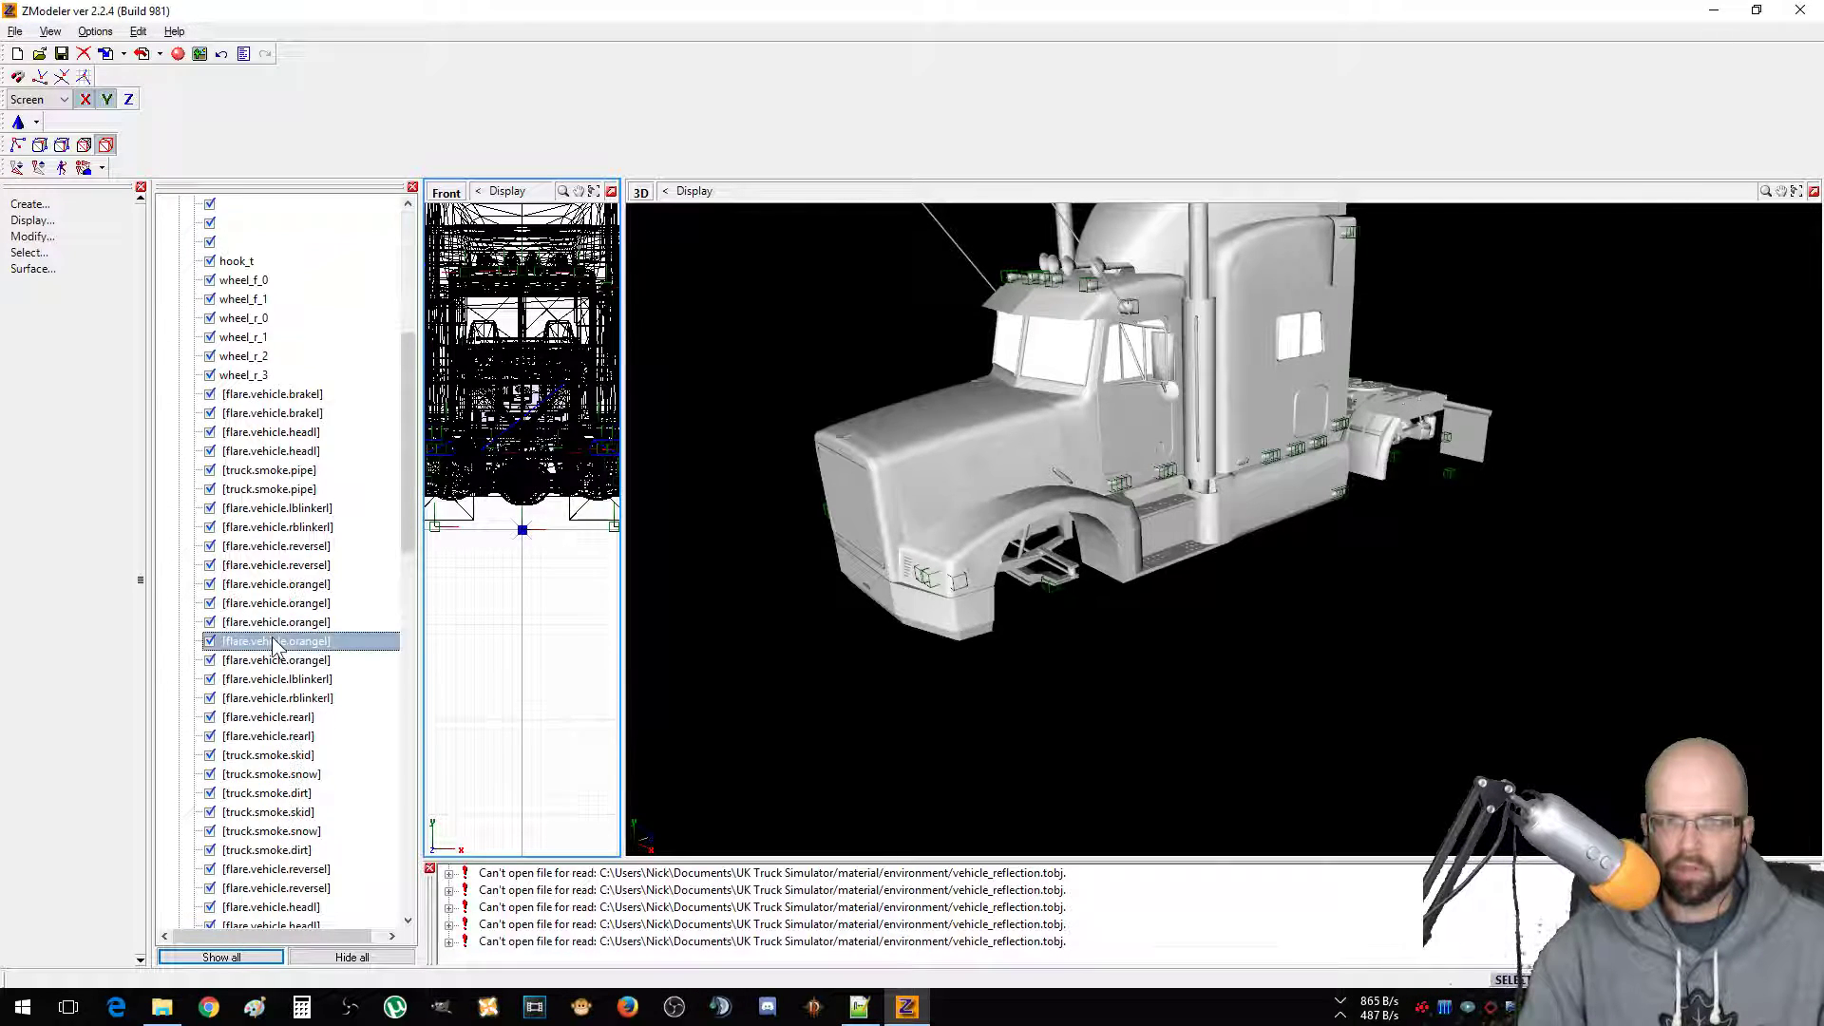
scroll(275, 649, "up", 7)
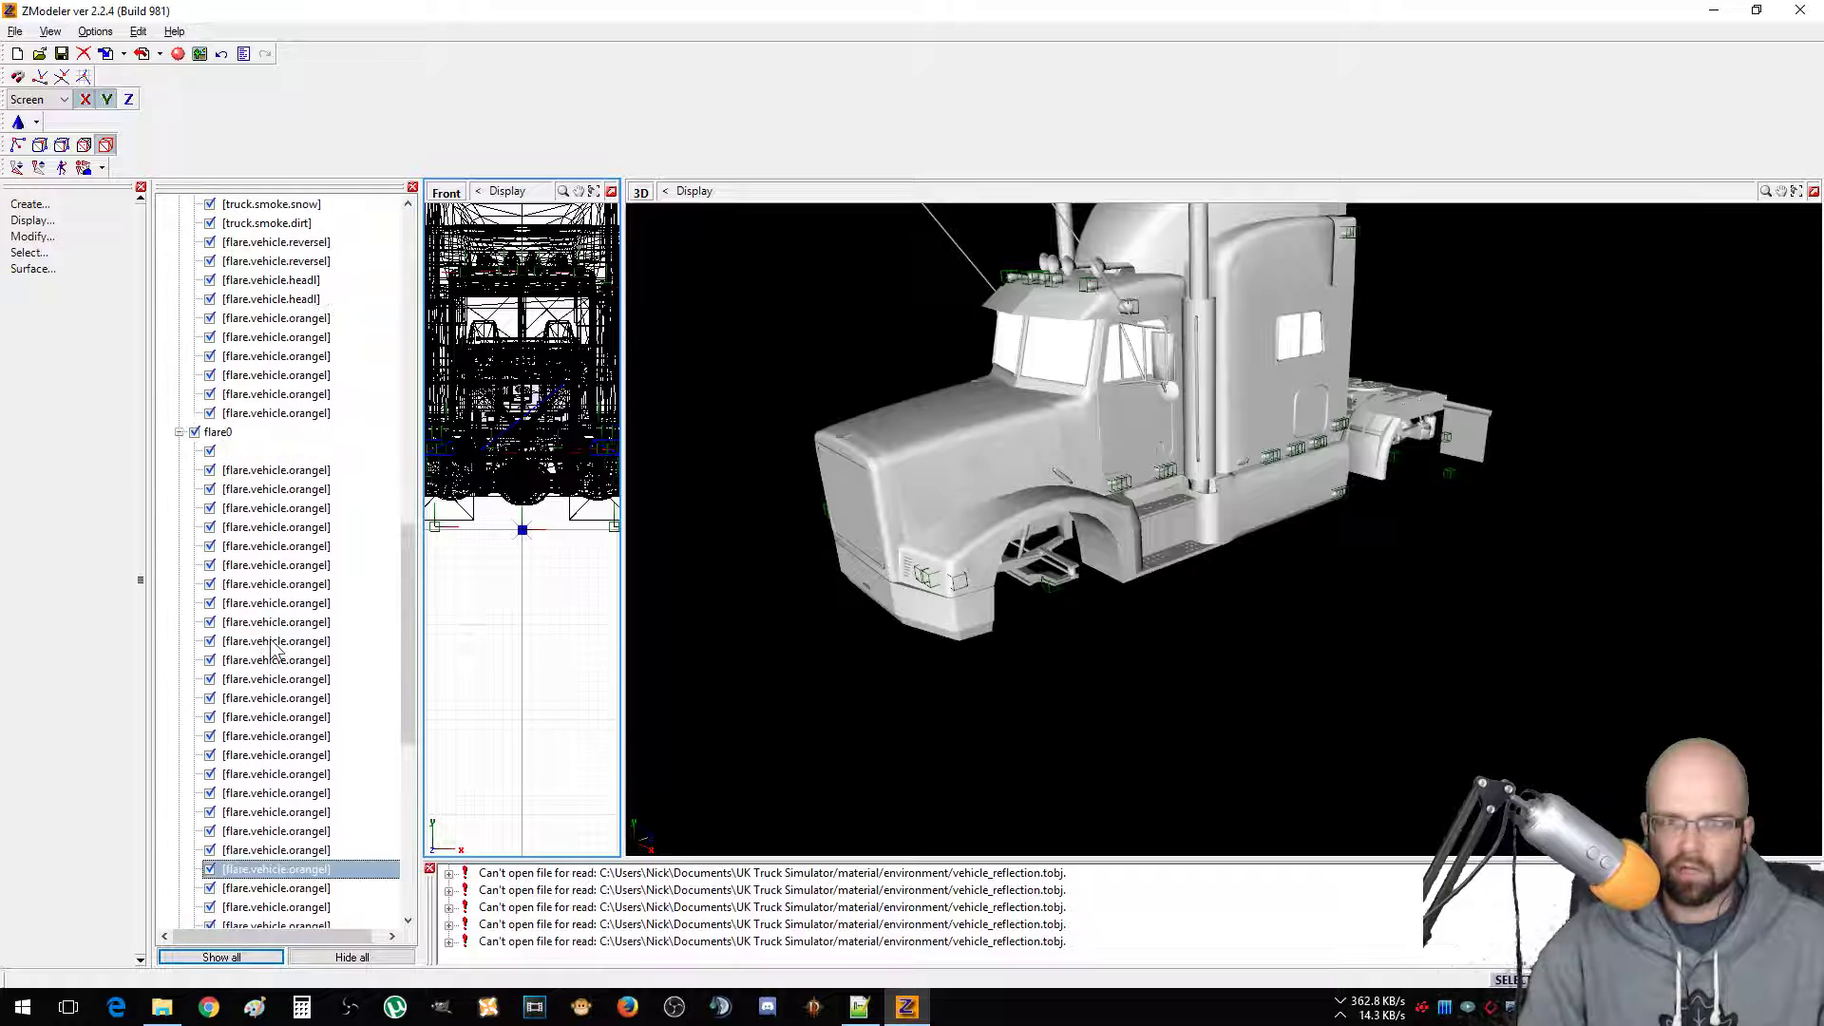
right_click(248, 433)
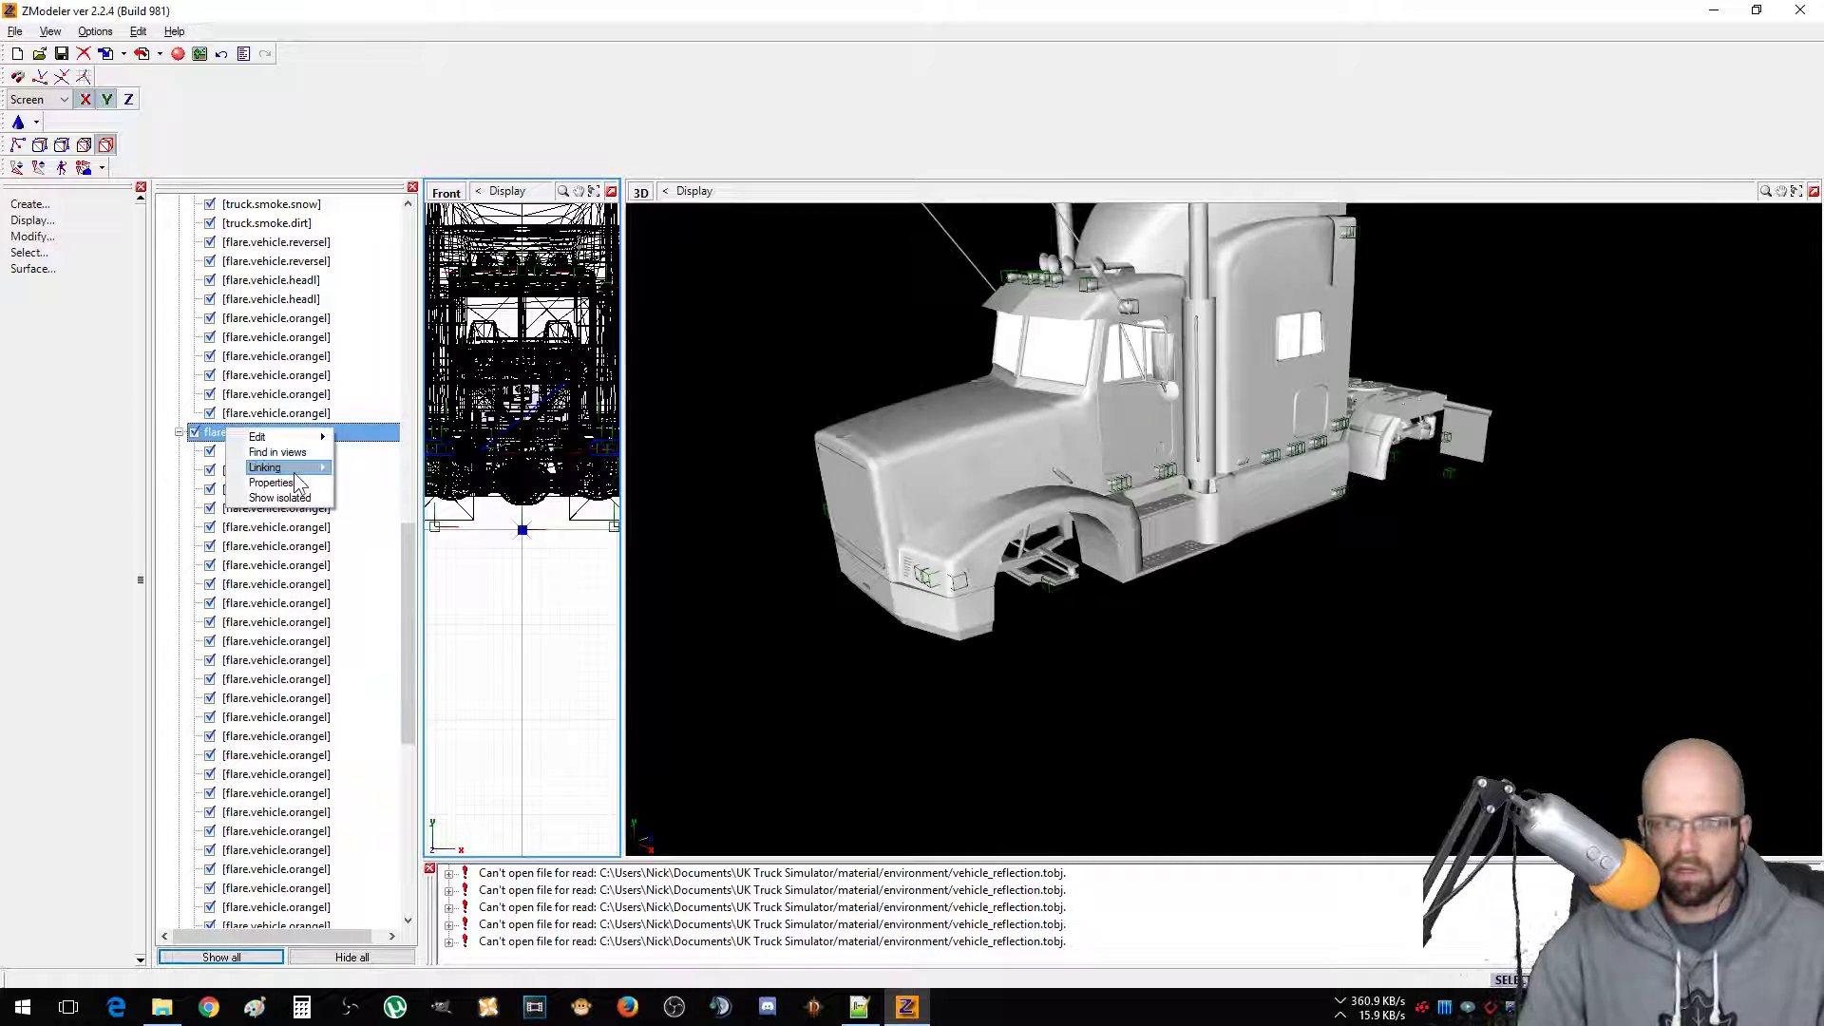
mouse_move(294, 470)
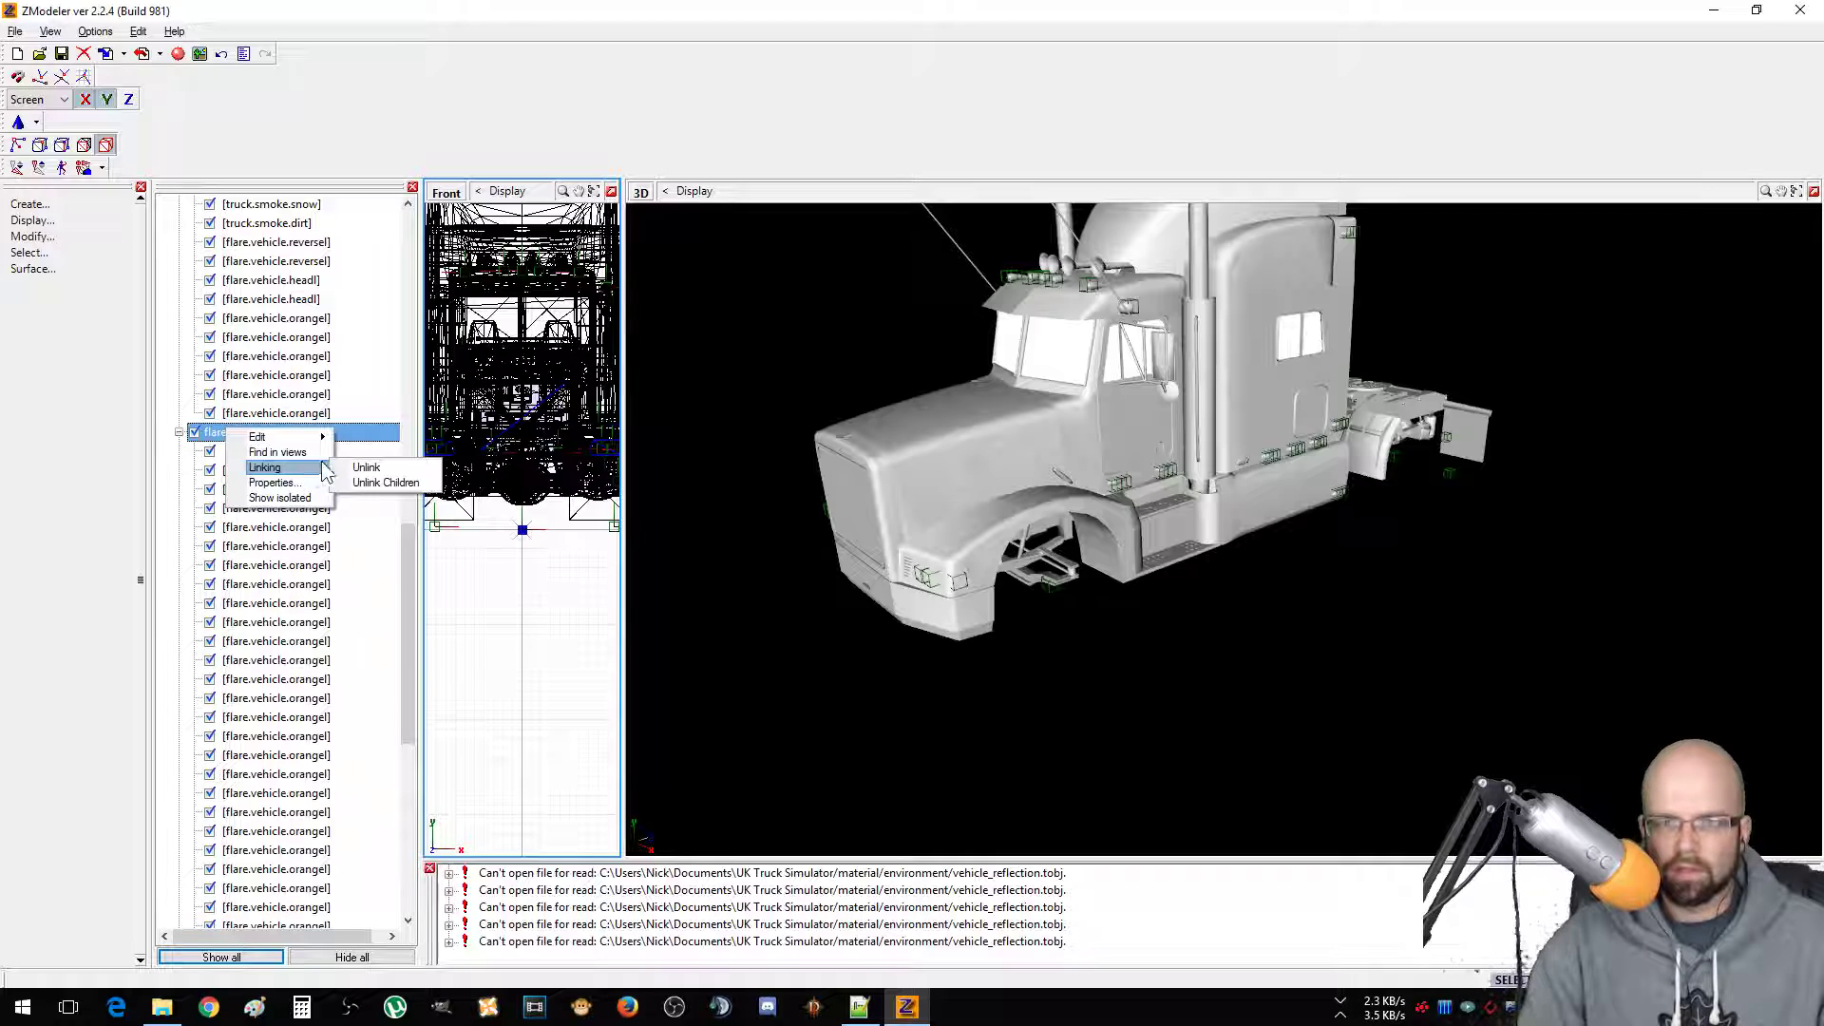
left_click(384, 482)
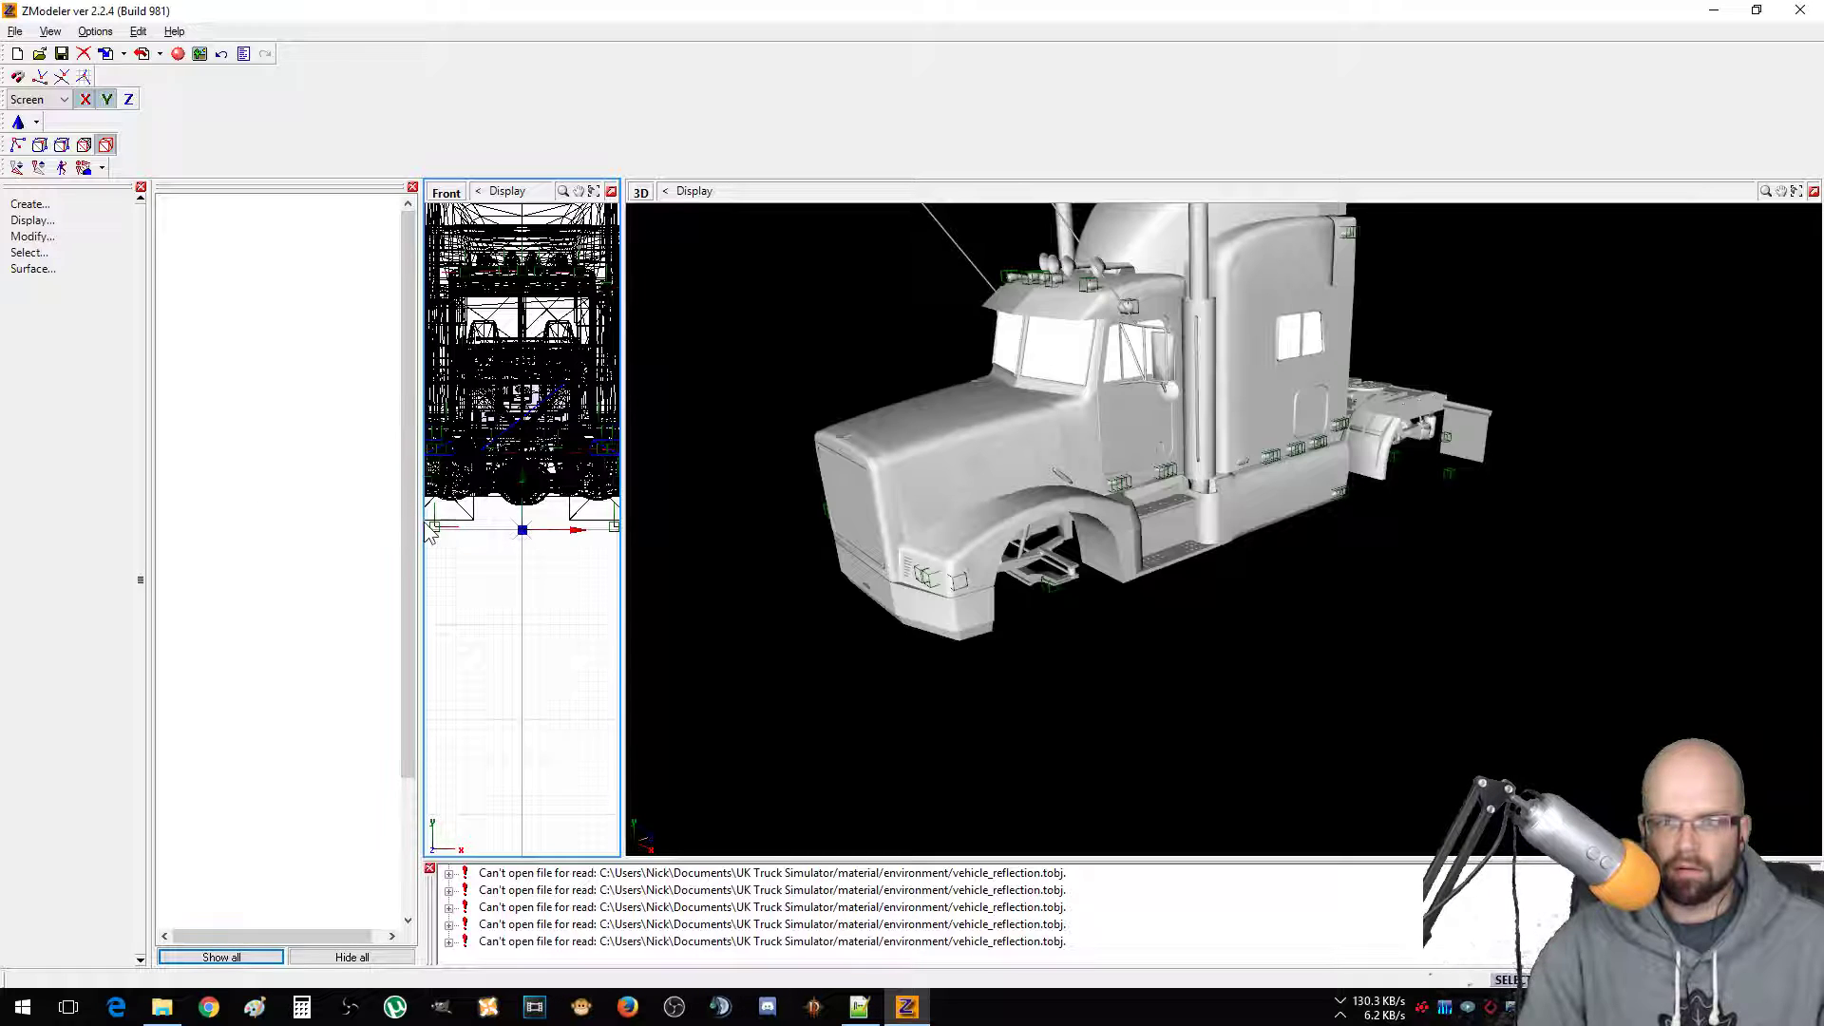
Expand the collapsed p385 node and unlink the children of its shield0 node.
mouse_move(419, 523)
left_mouse_down()
mouse_move(392, 524)
mouse_move(417, 526)
left_mouse_up()
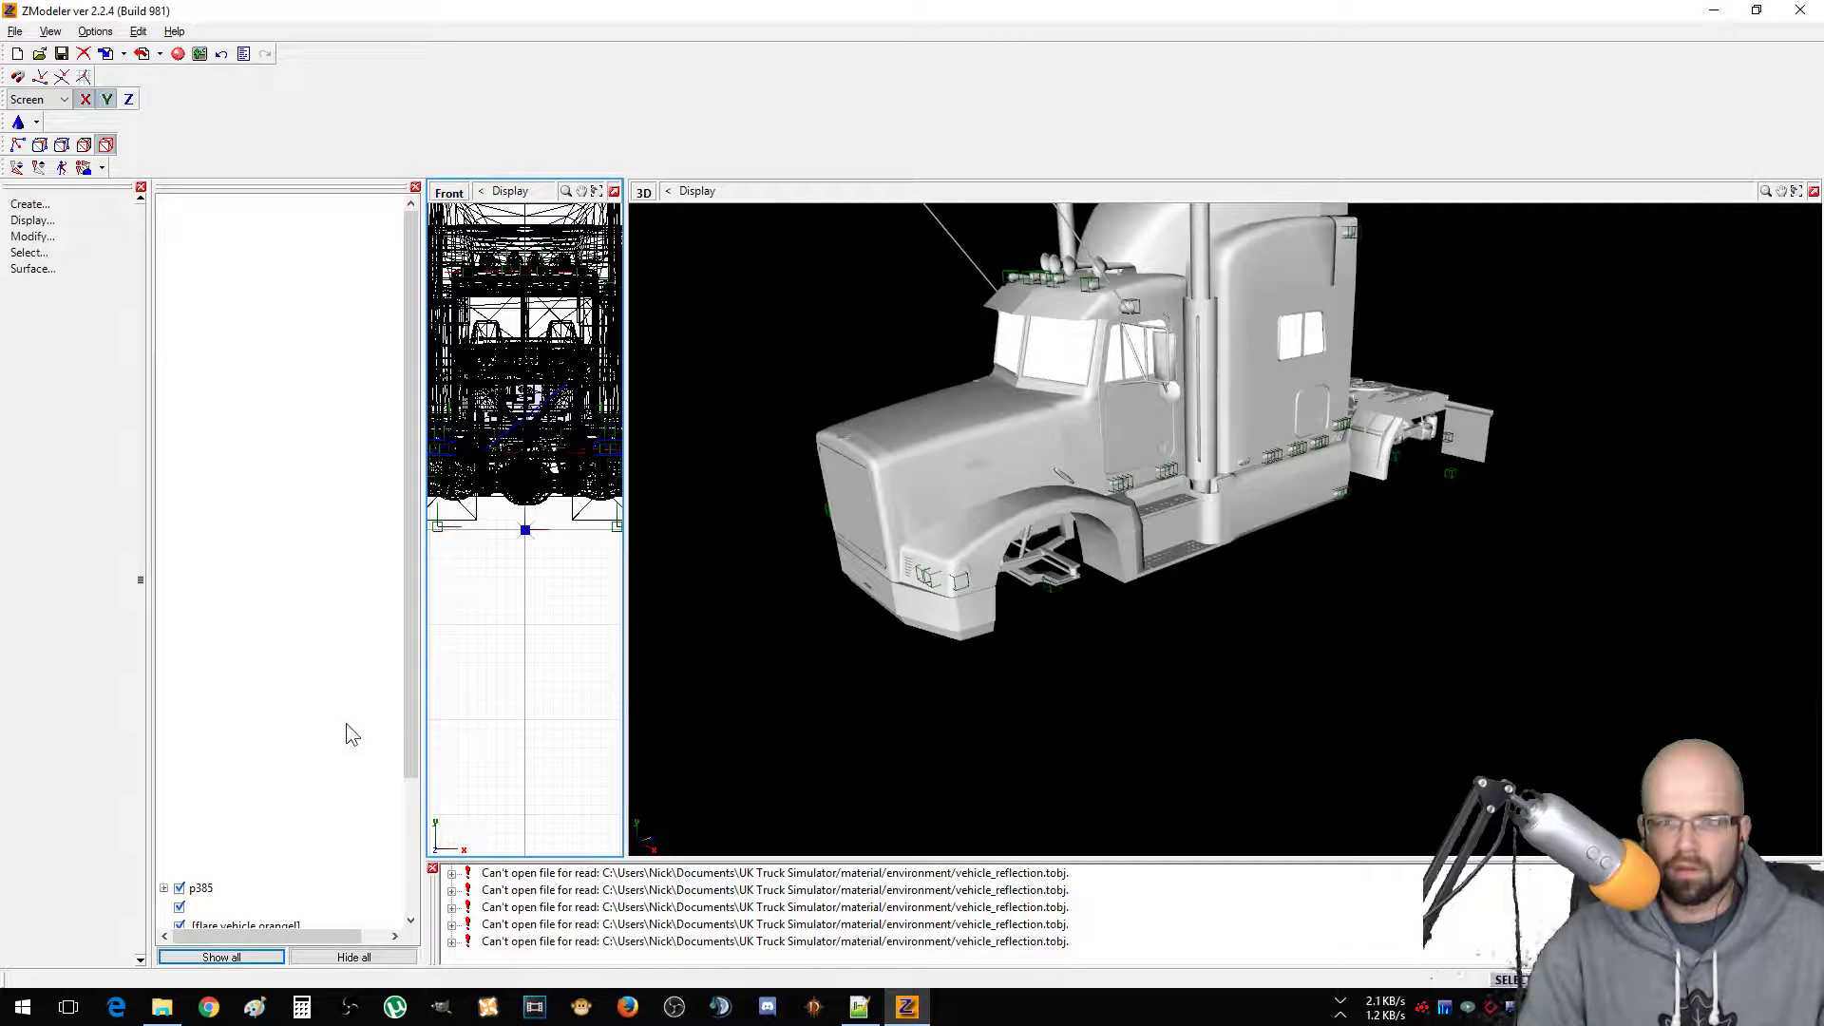
left_click(282, 720)
scroll(282, 719, "down", 10)
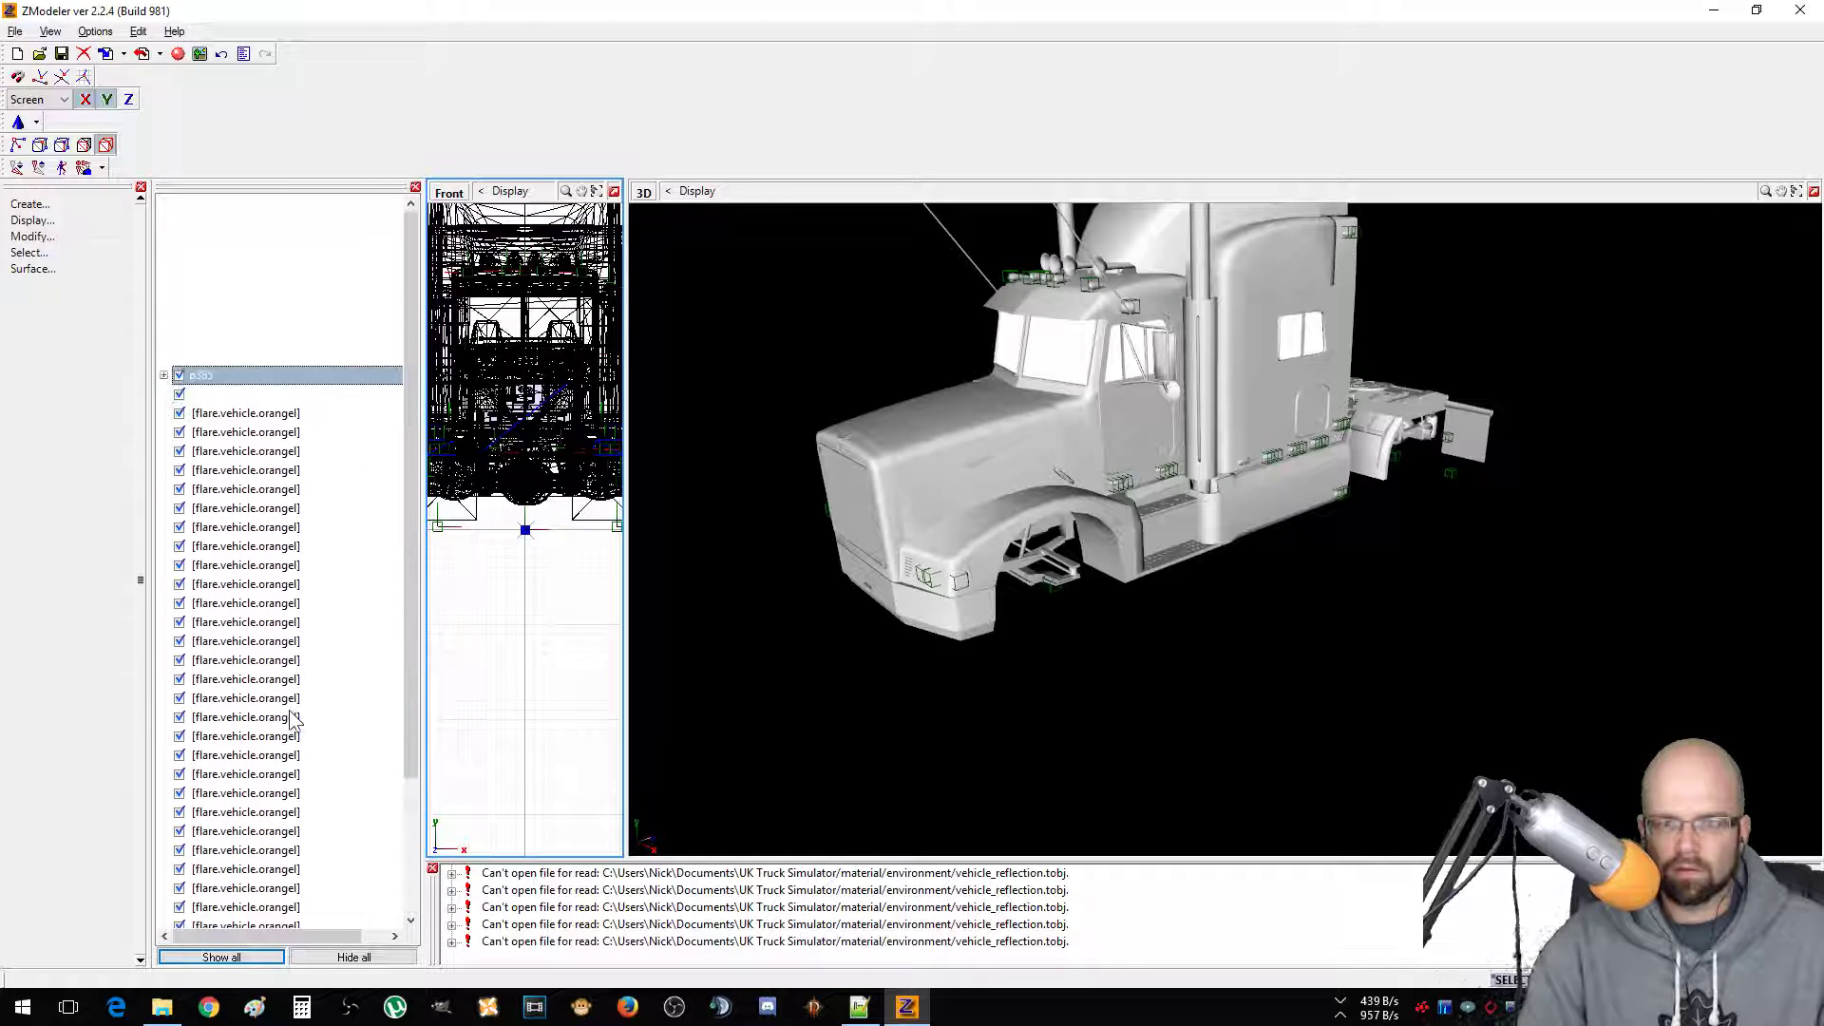
left_click_drag(283, 719, 269, 391)
right_click(234, 301)
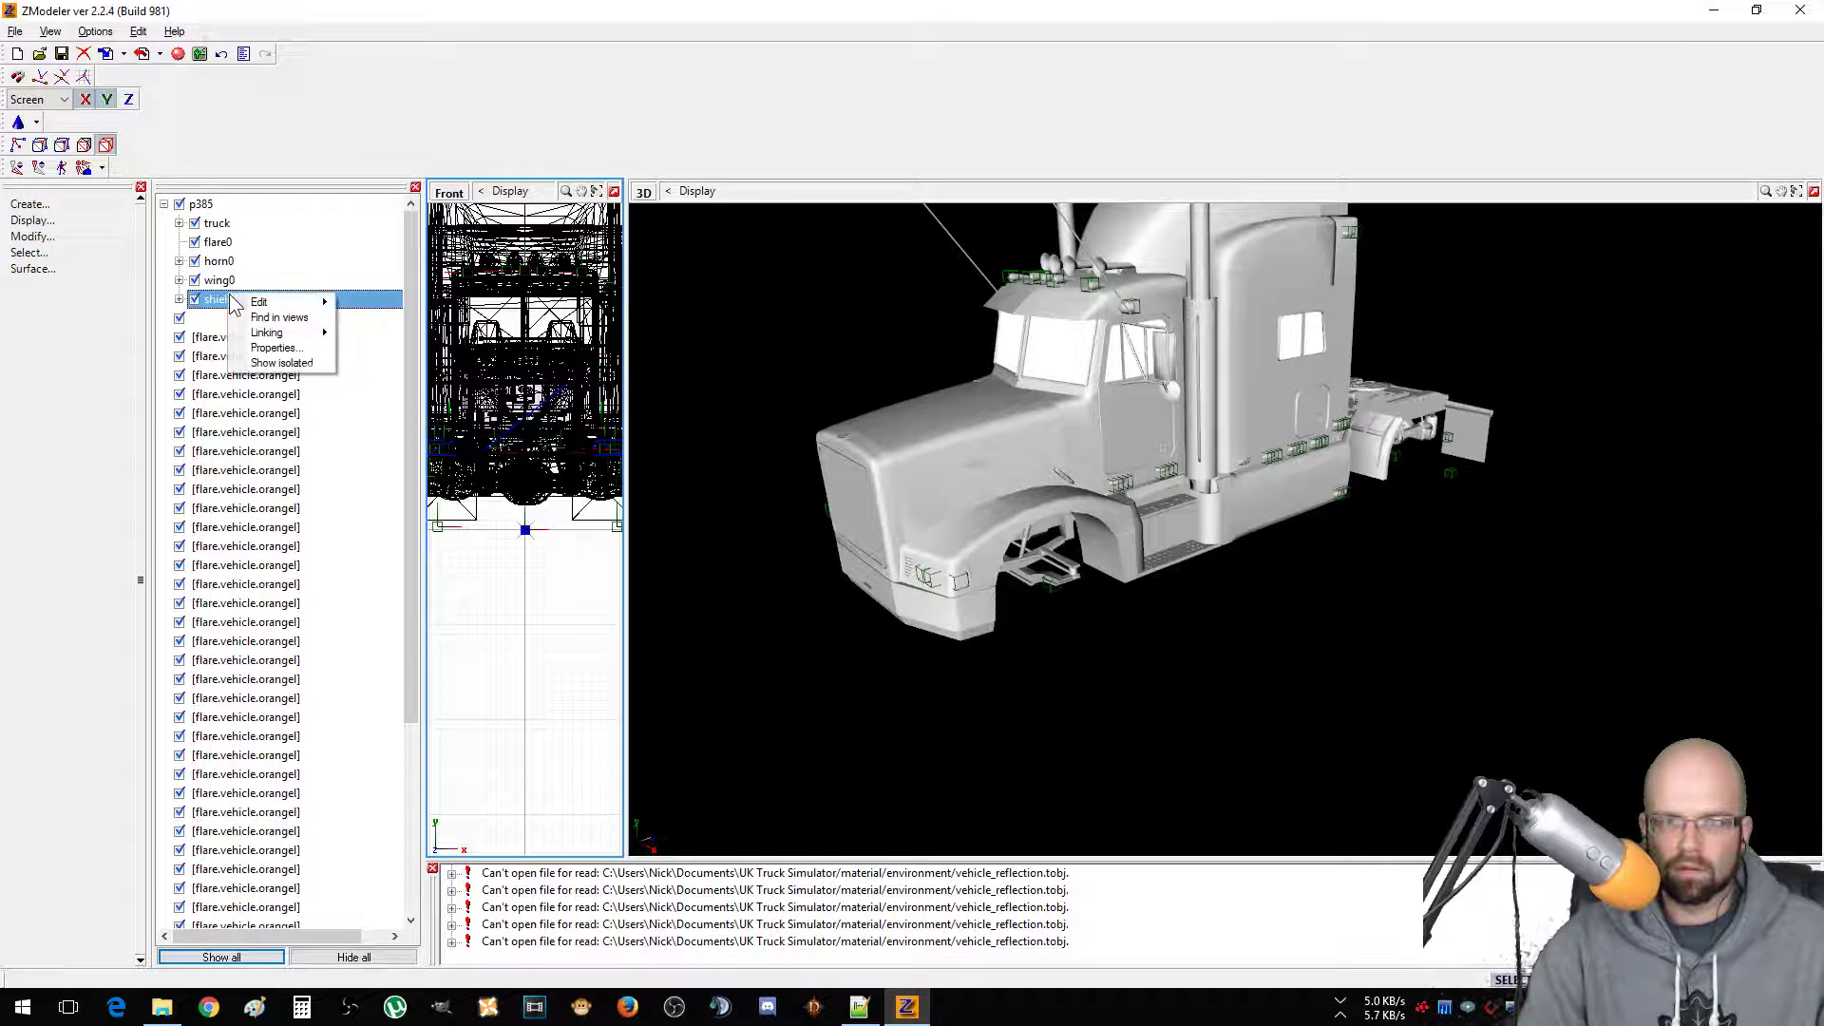
mouse_move(280, 332)
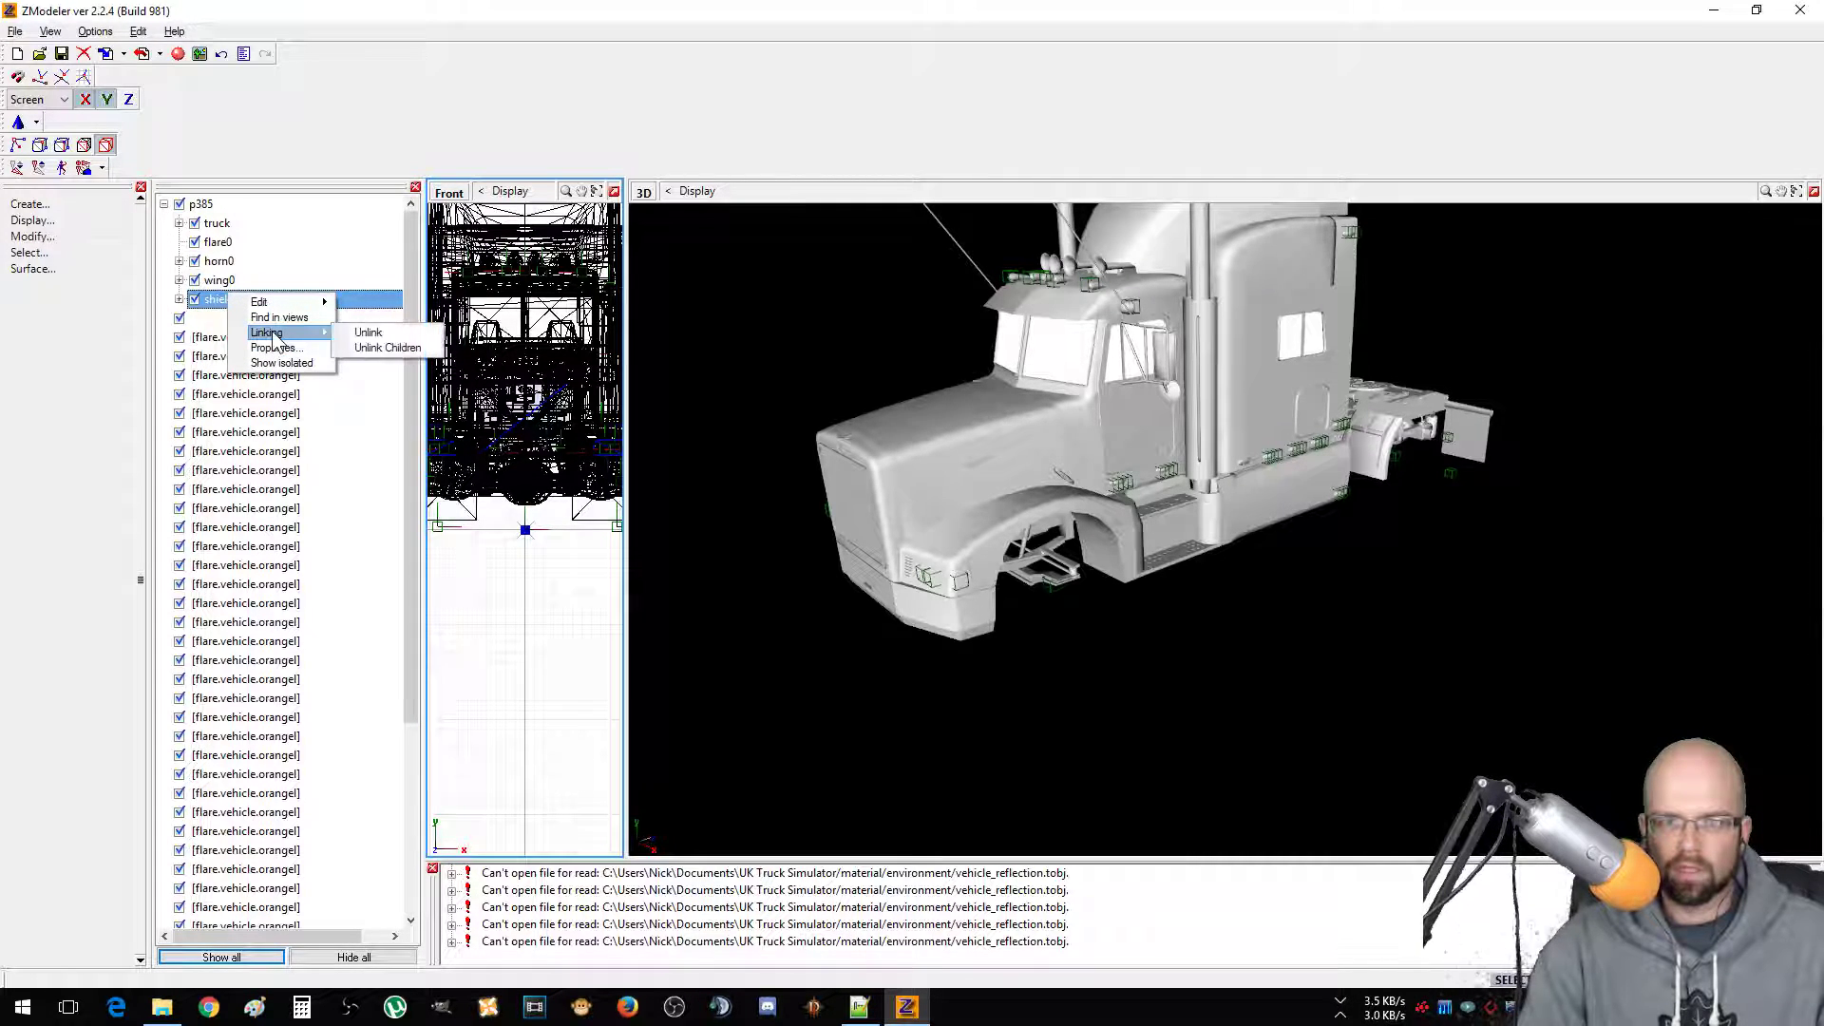
left_click(378, 348)
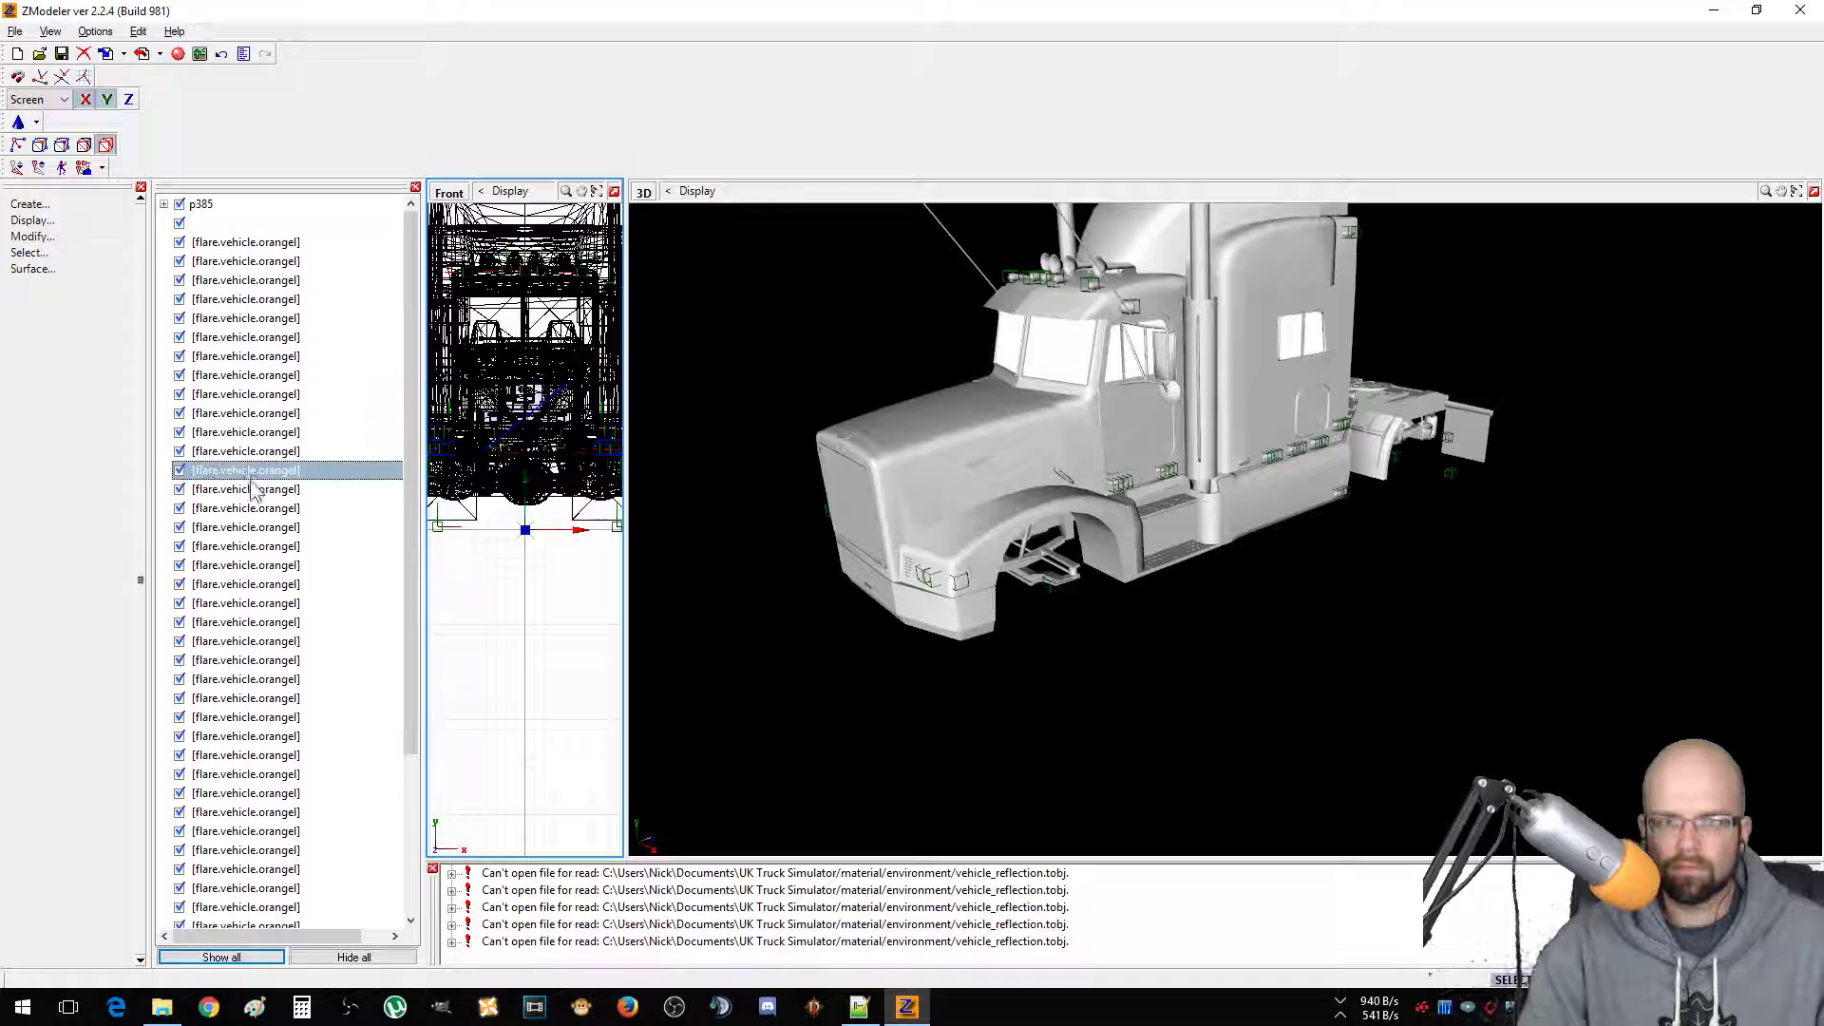
Reopen the p385 node and unlink the children of its wing0 node.
left_click(163, 204)
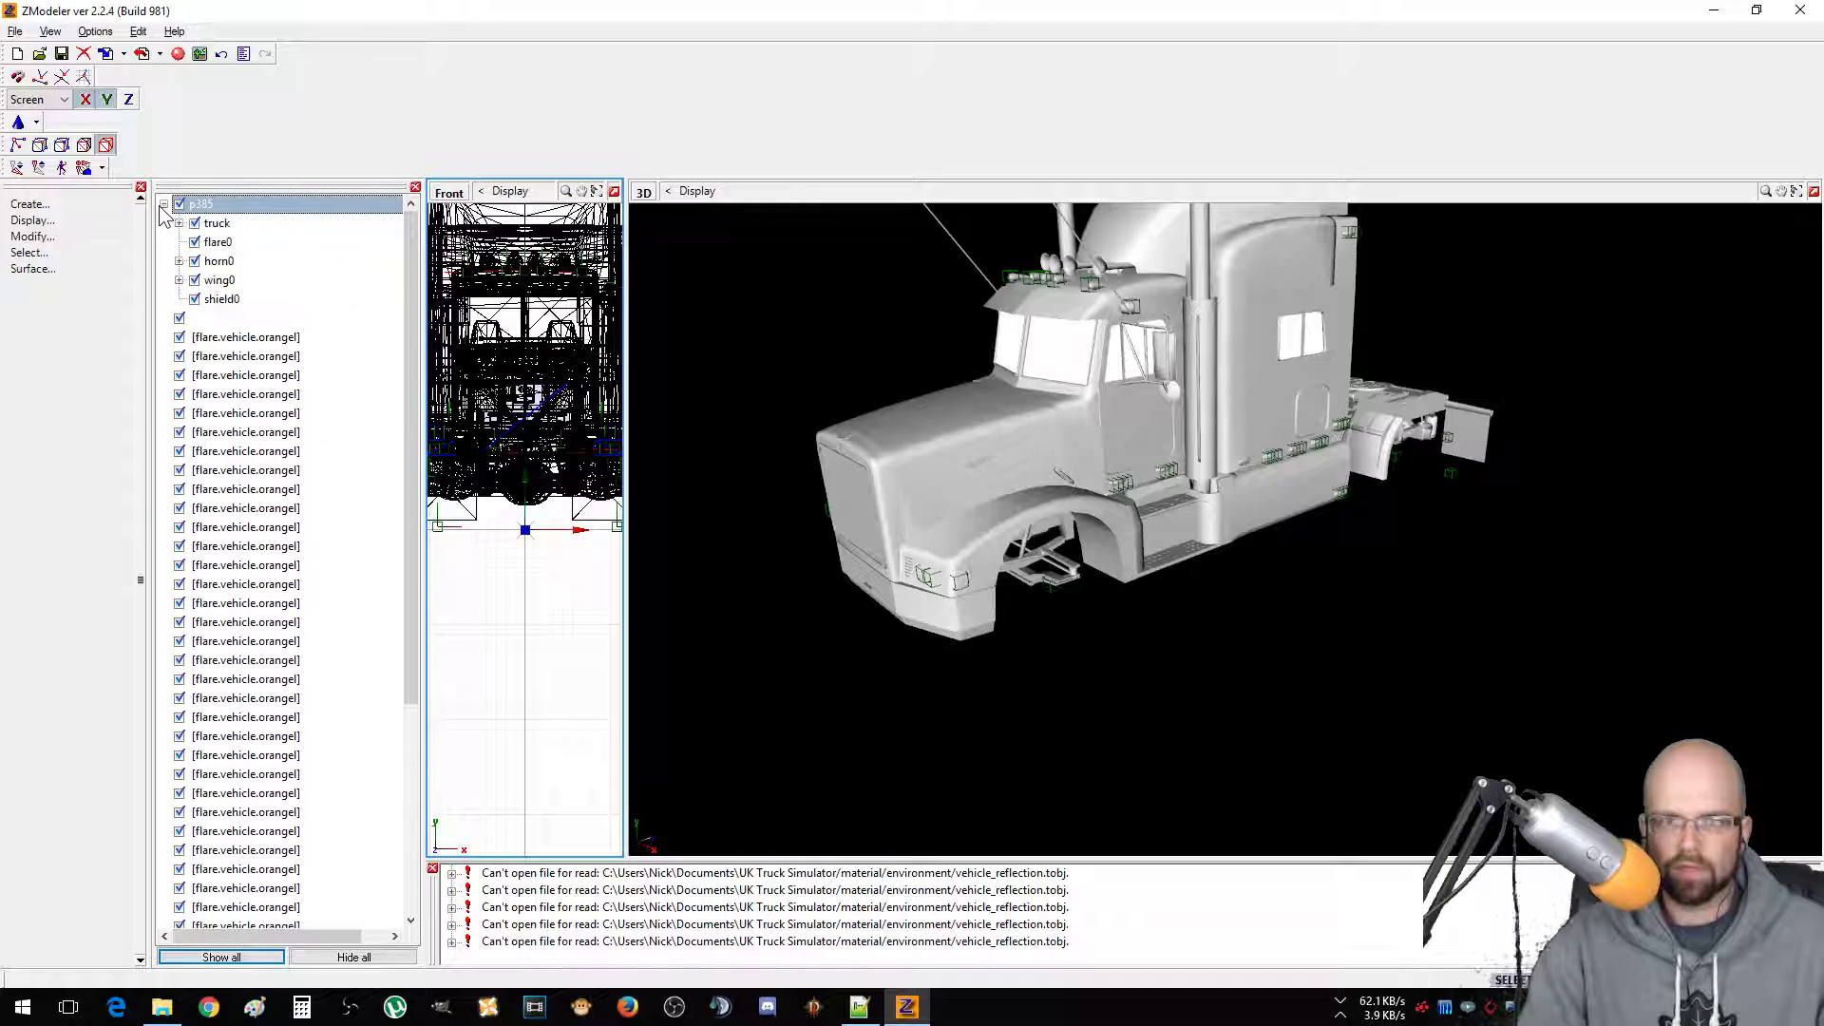
right_click(219, 283)
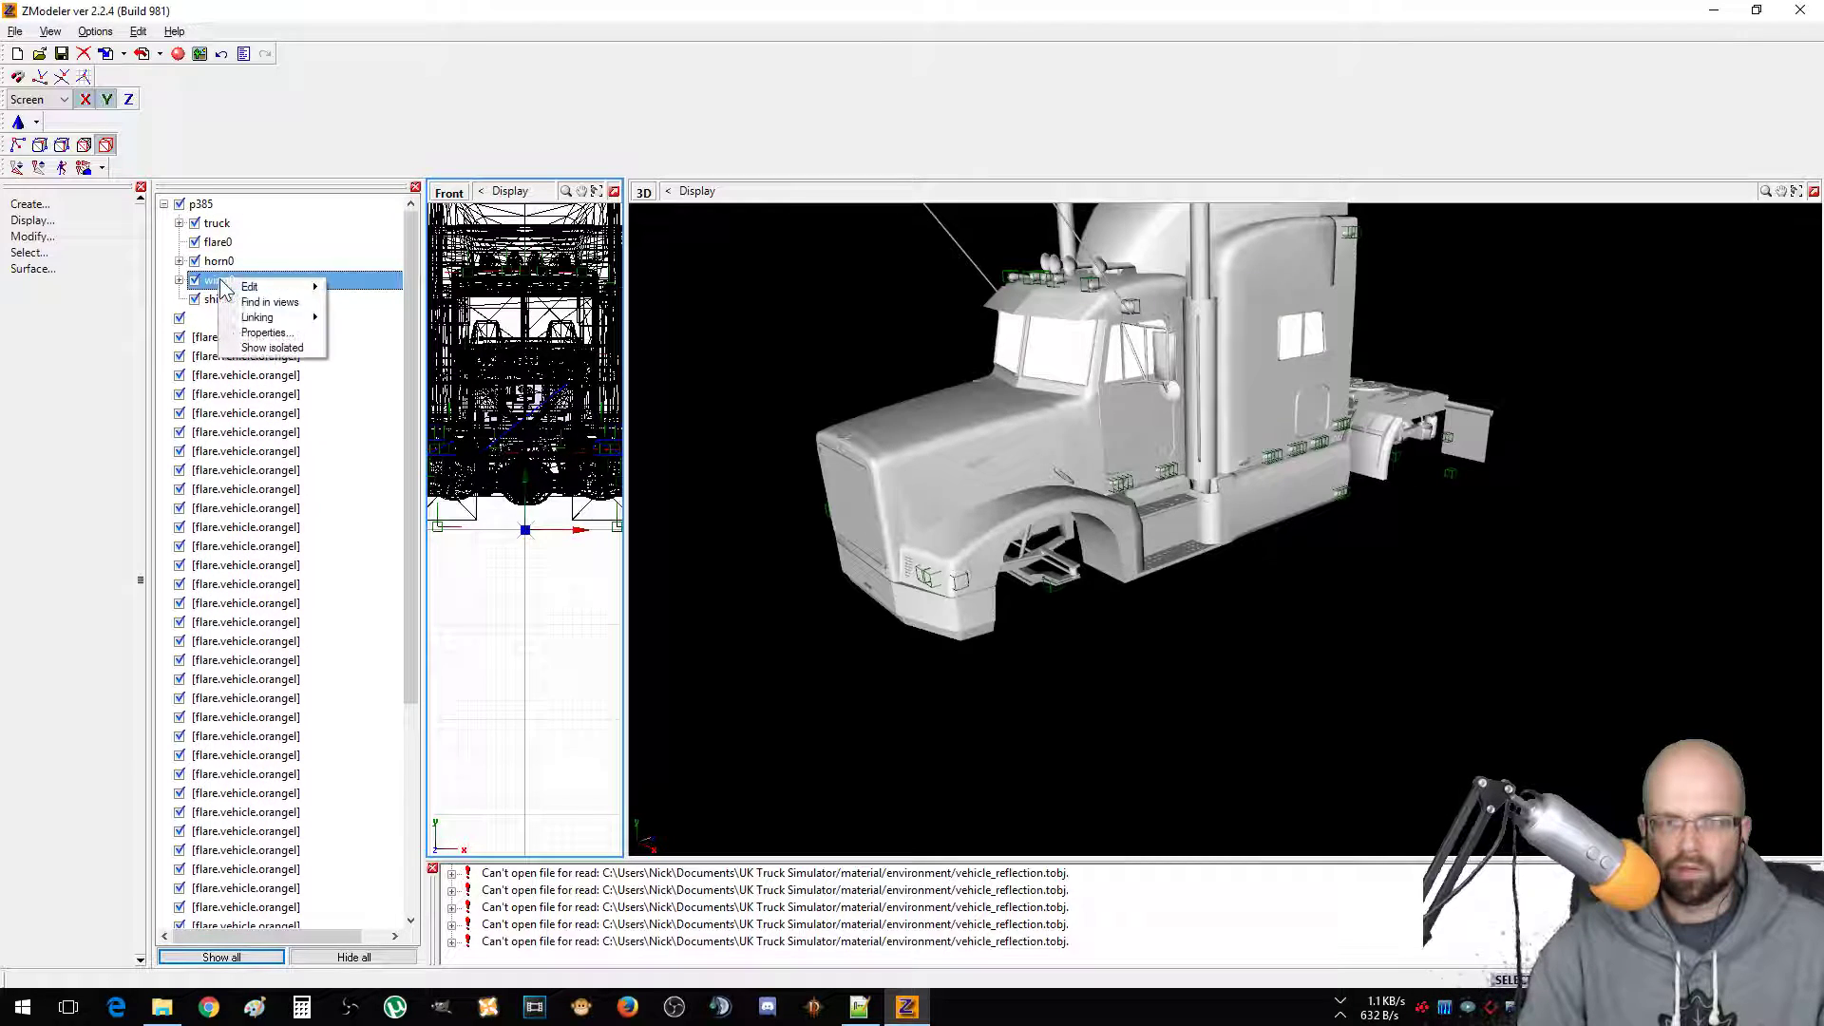
mouse_move(278, 316)
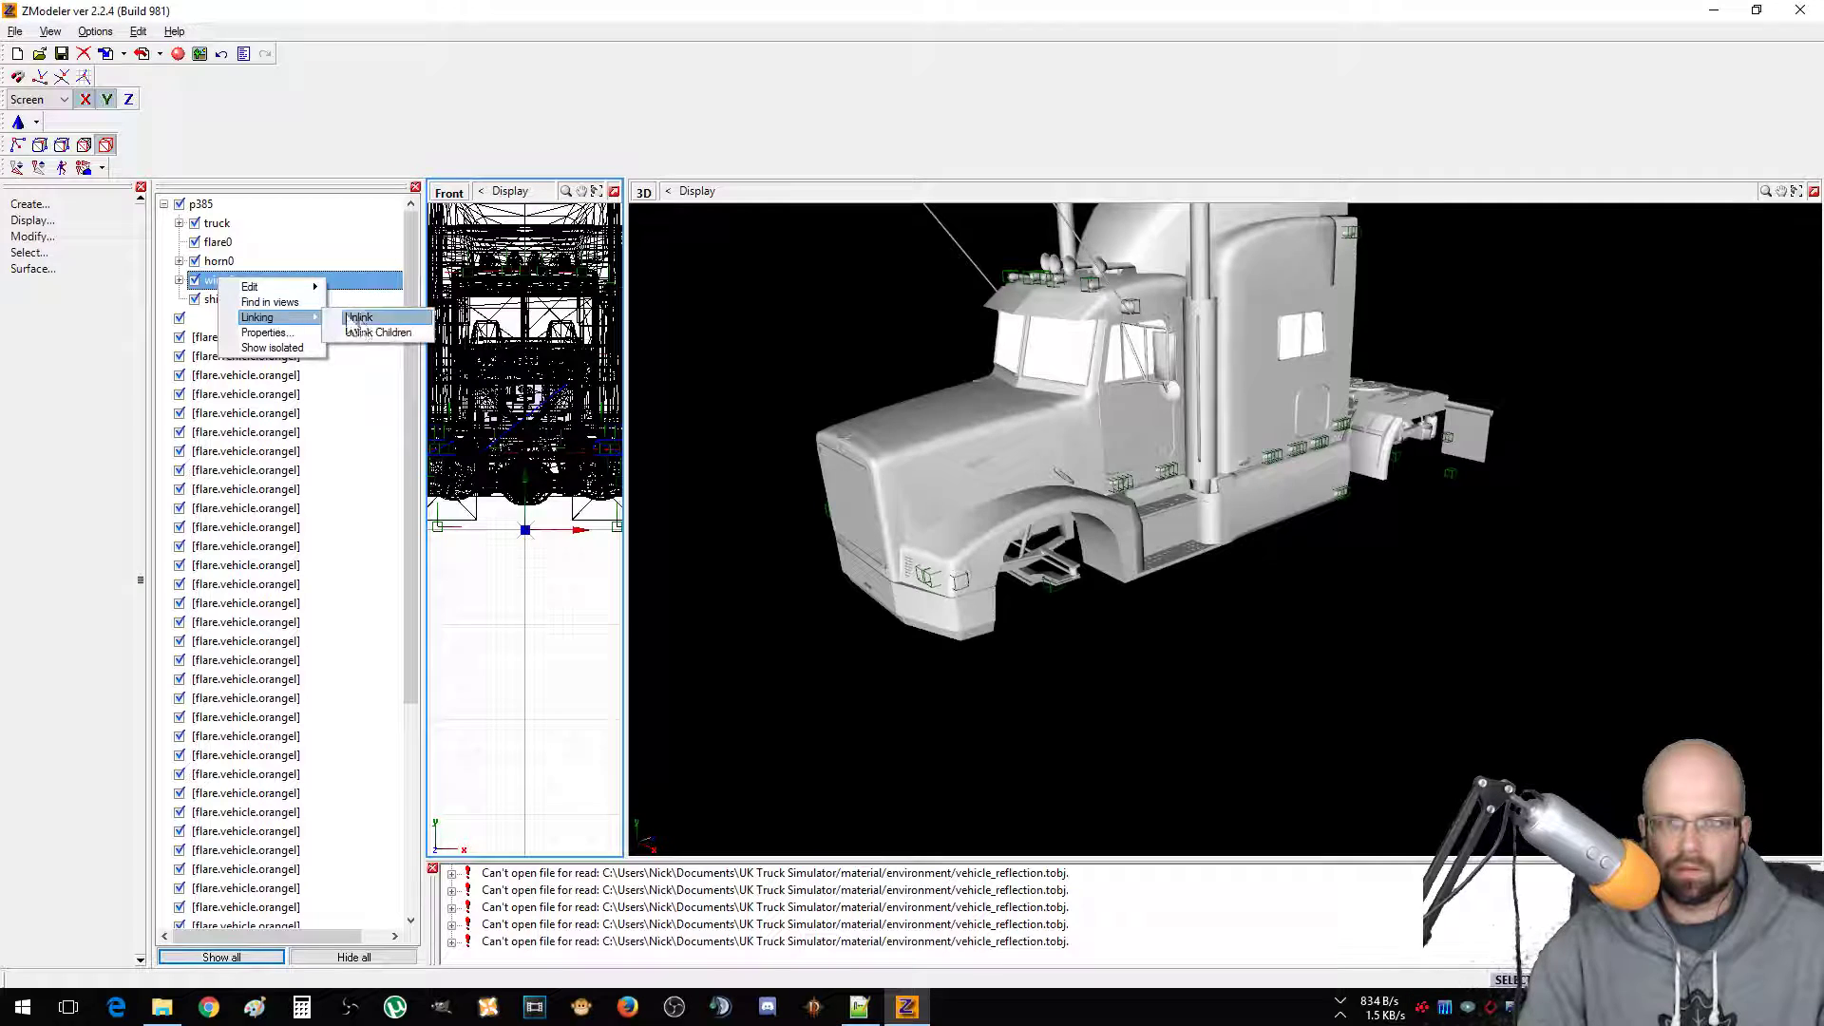
left_click(374, 334)
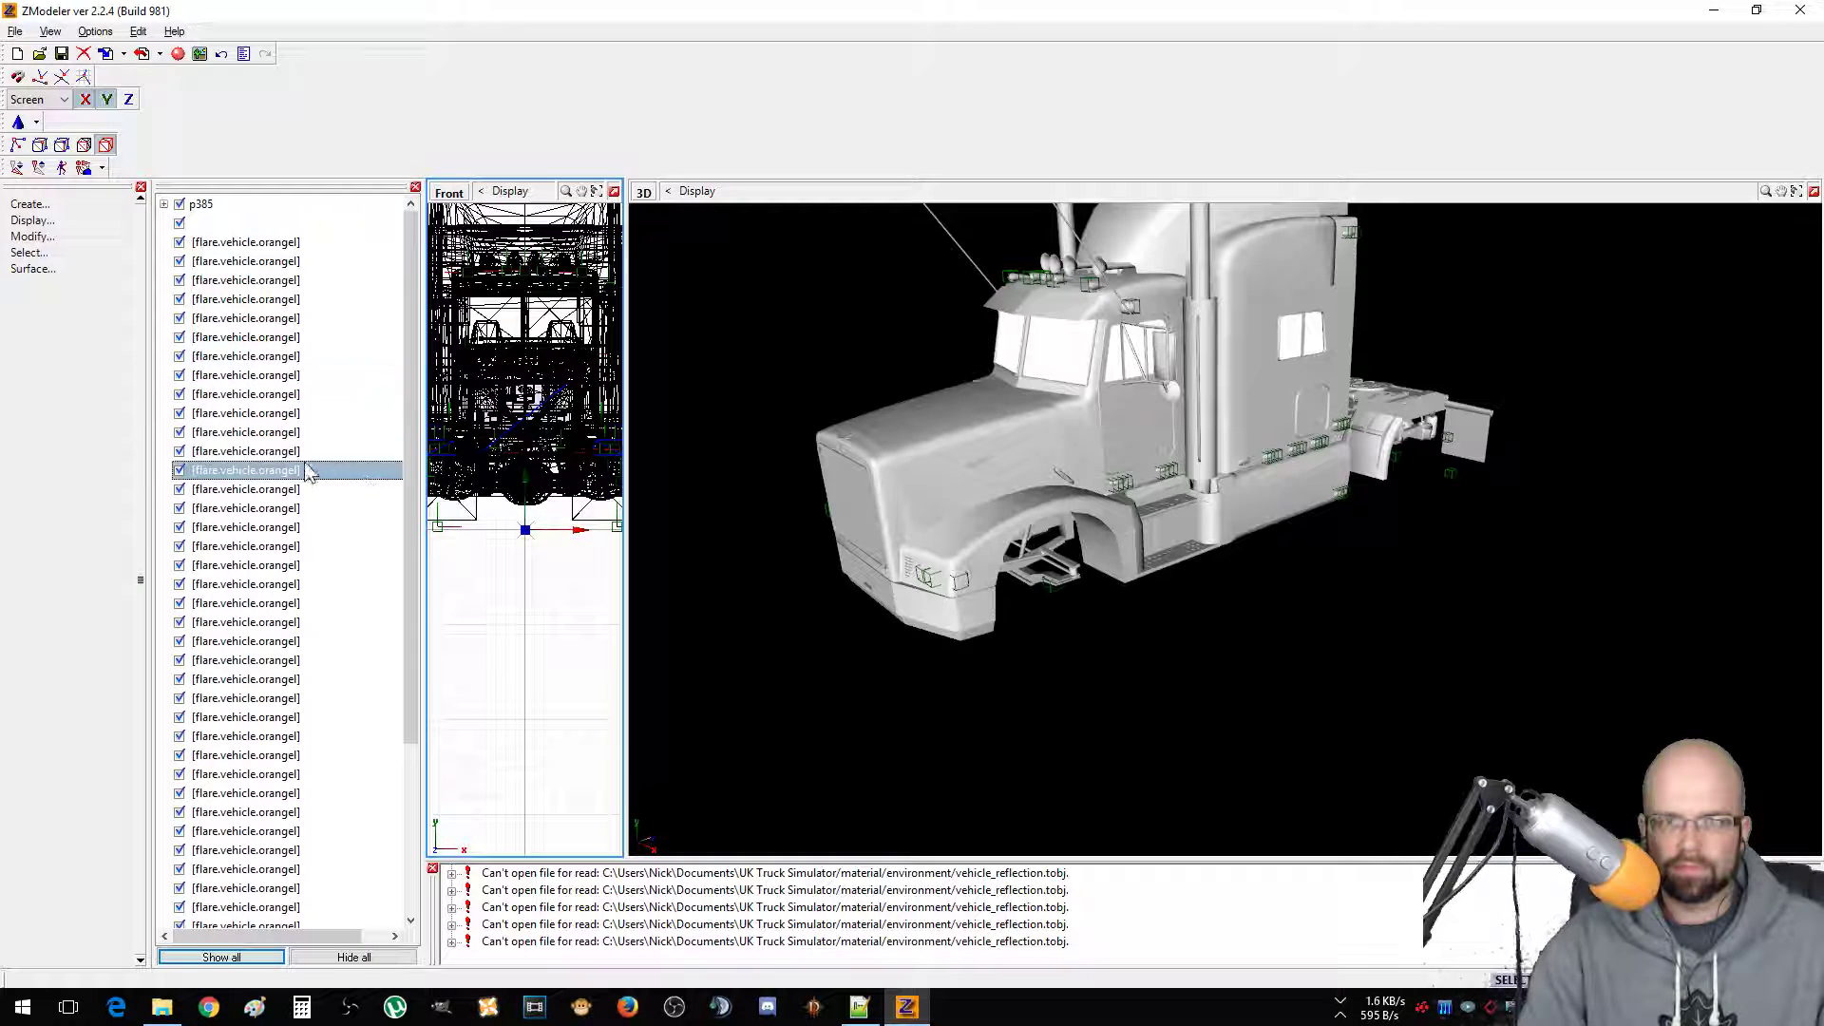
Unlink the children of the horn0 node under p385.
scroll(249, 537, "up", 5)
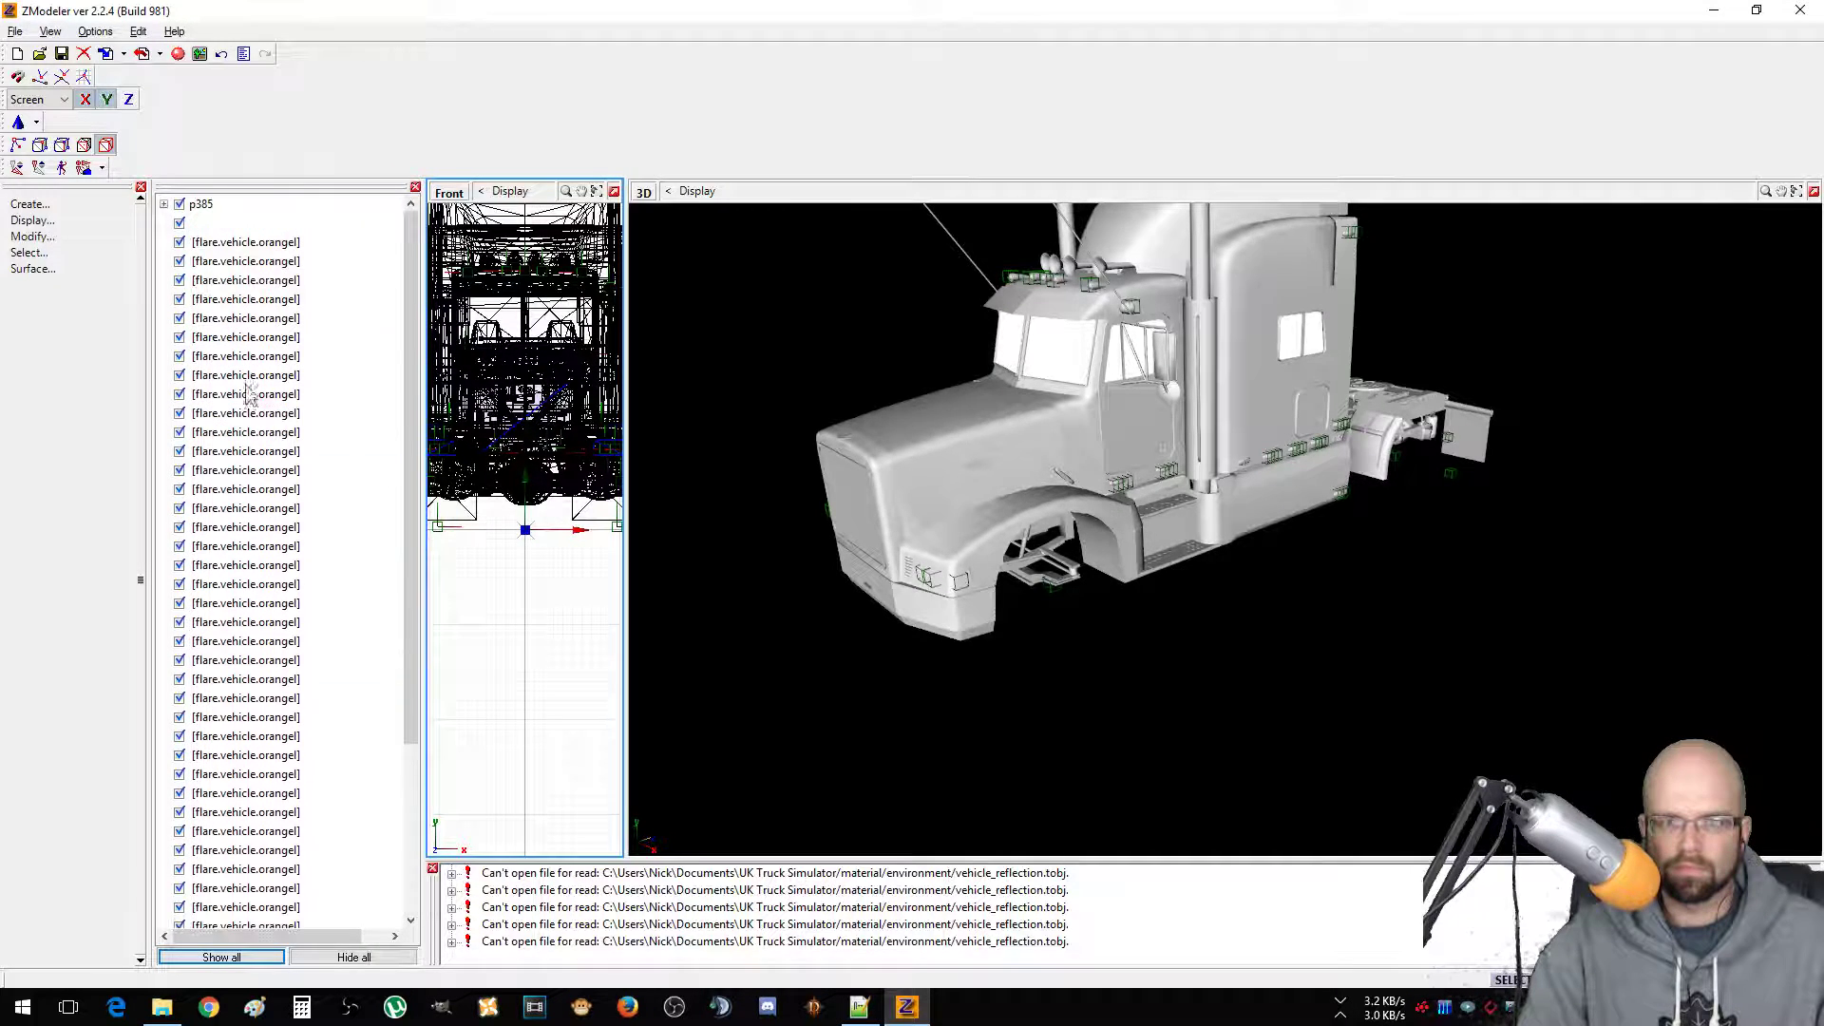
left_click(167, 206)
left_click(217, 261)
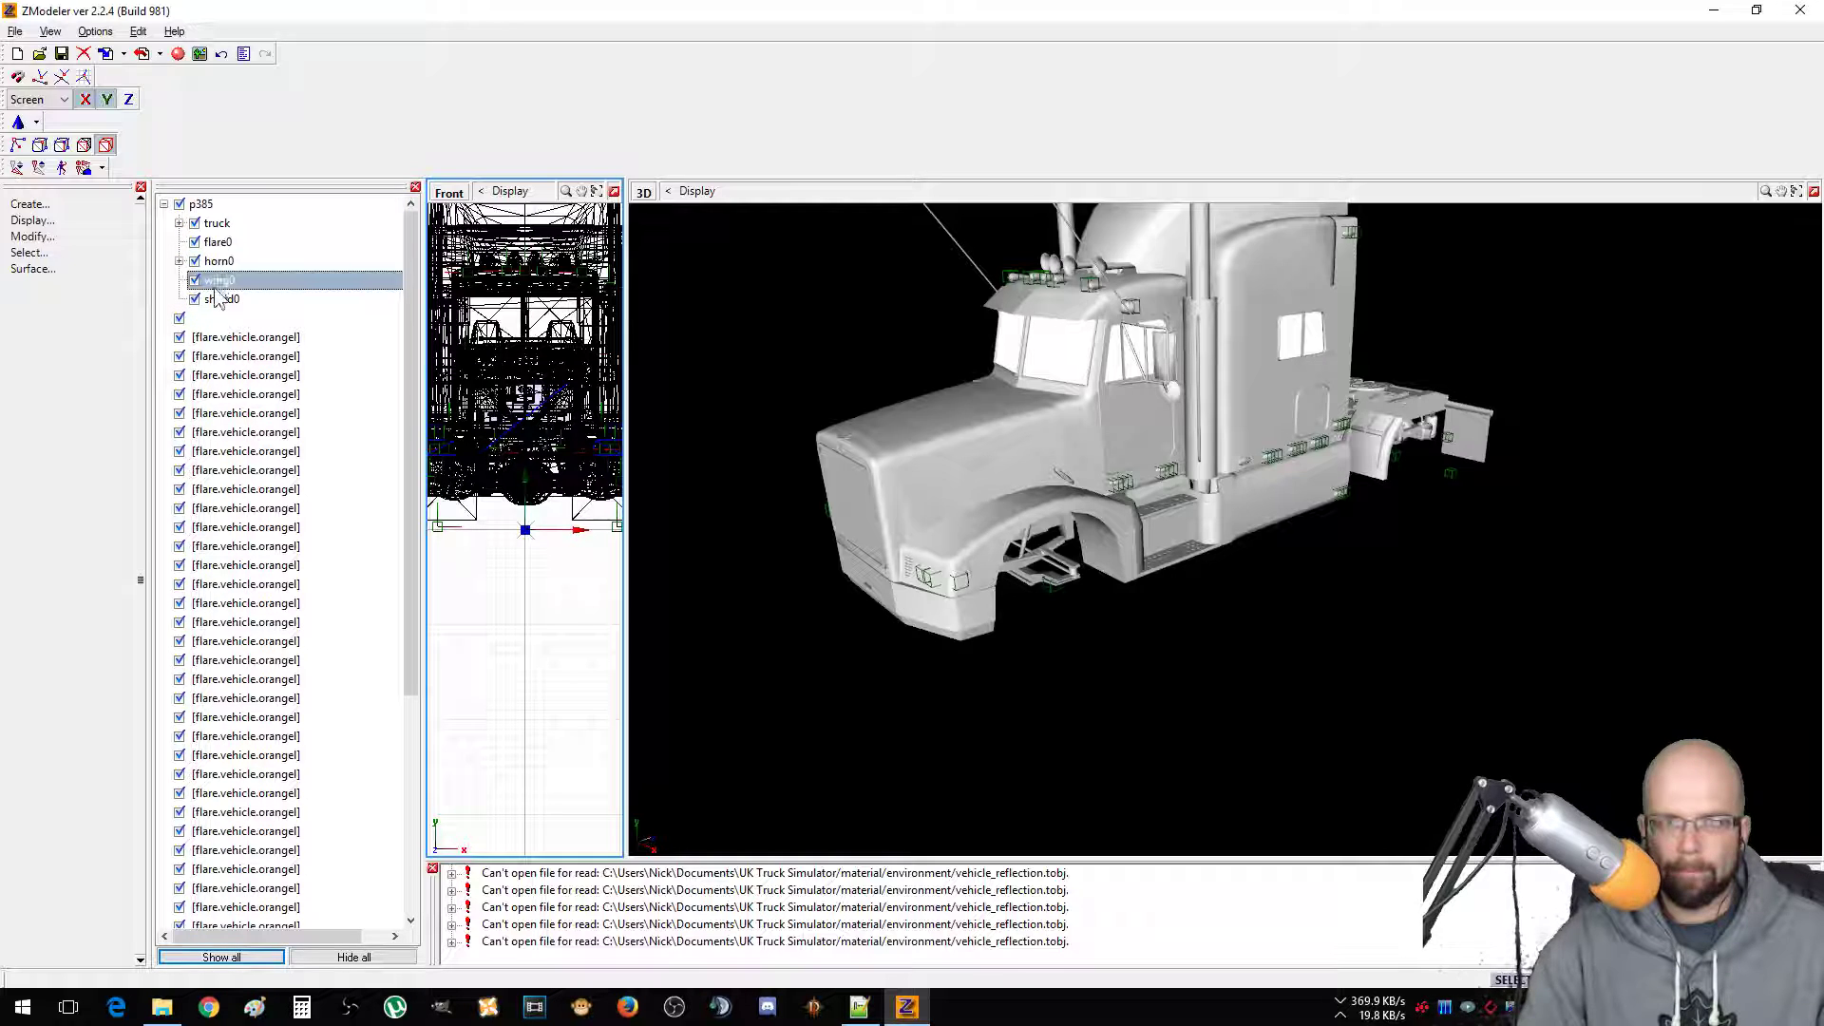
right_click(213, 262)
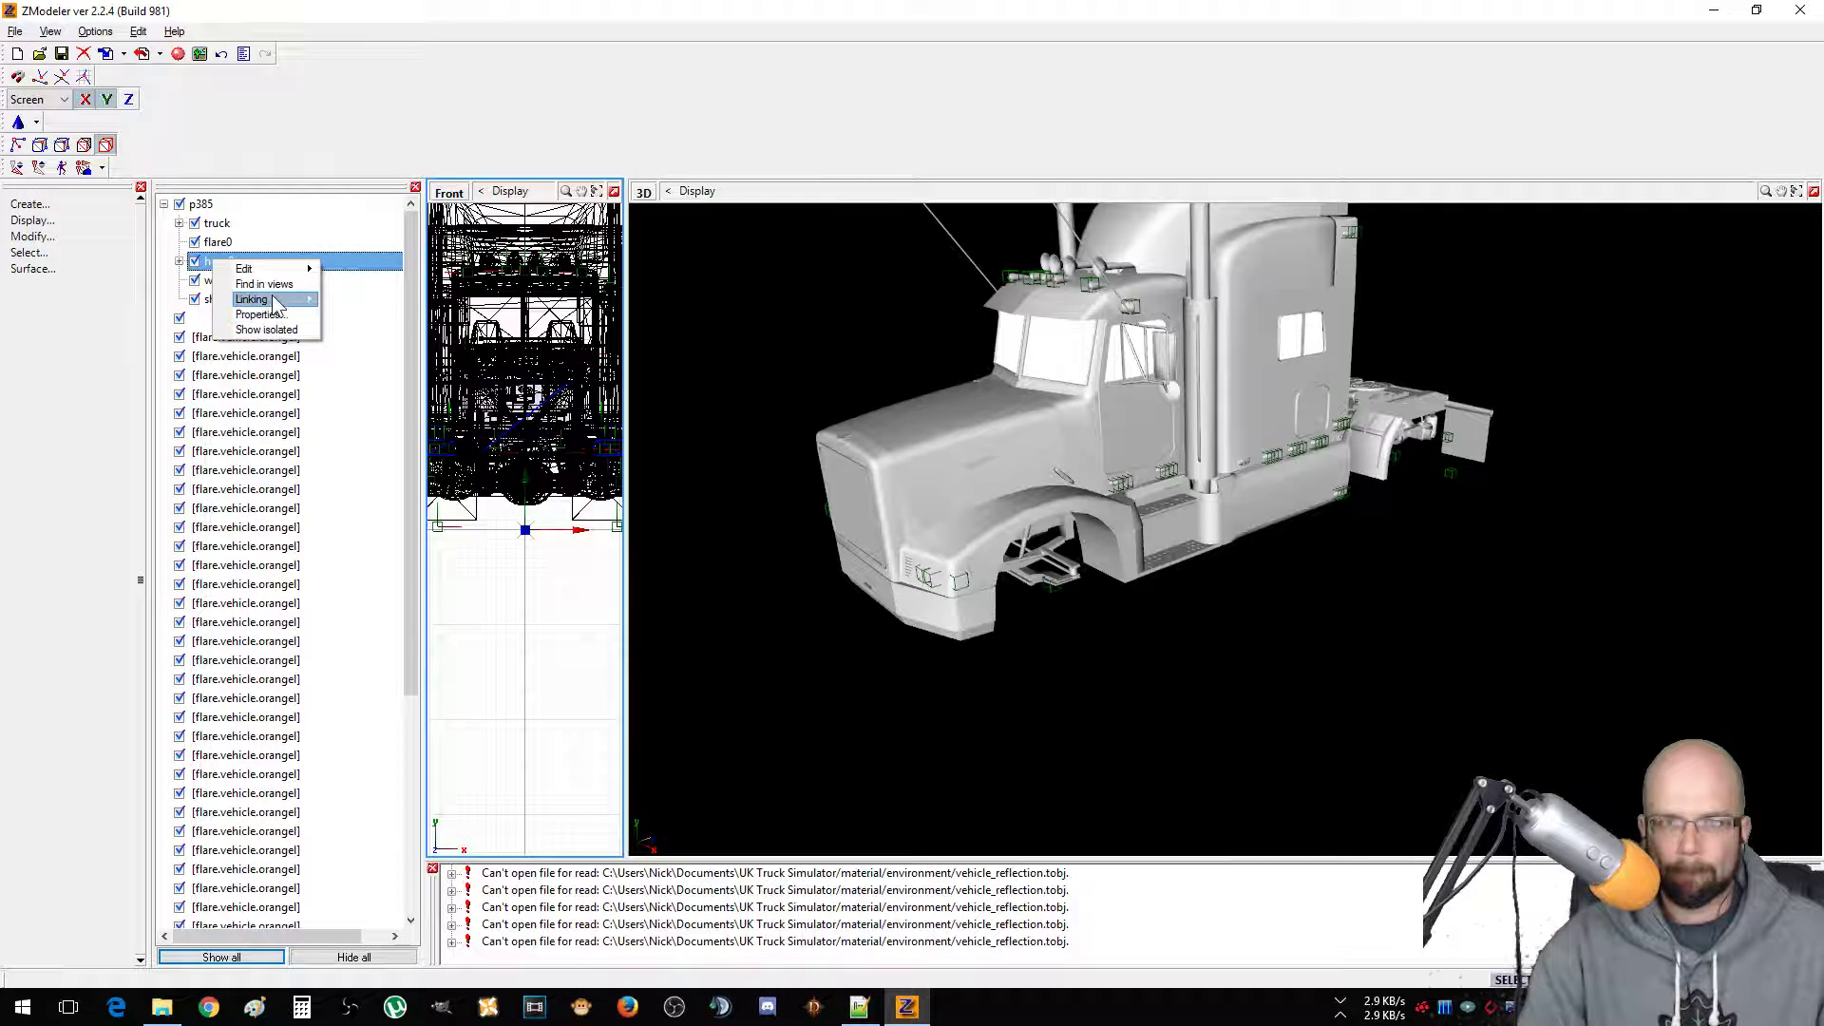
mouse_move(273, 300)
left_click(358, 318)
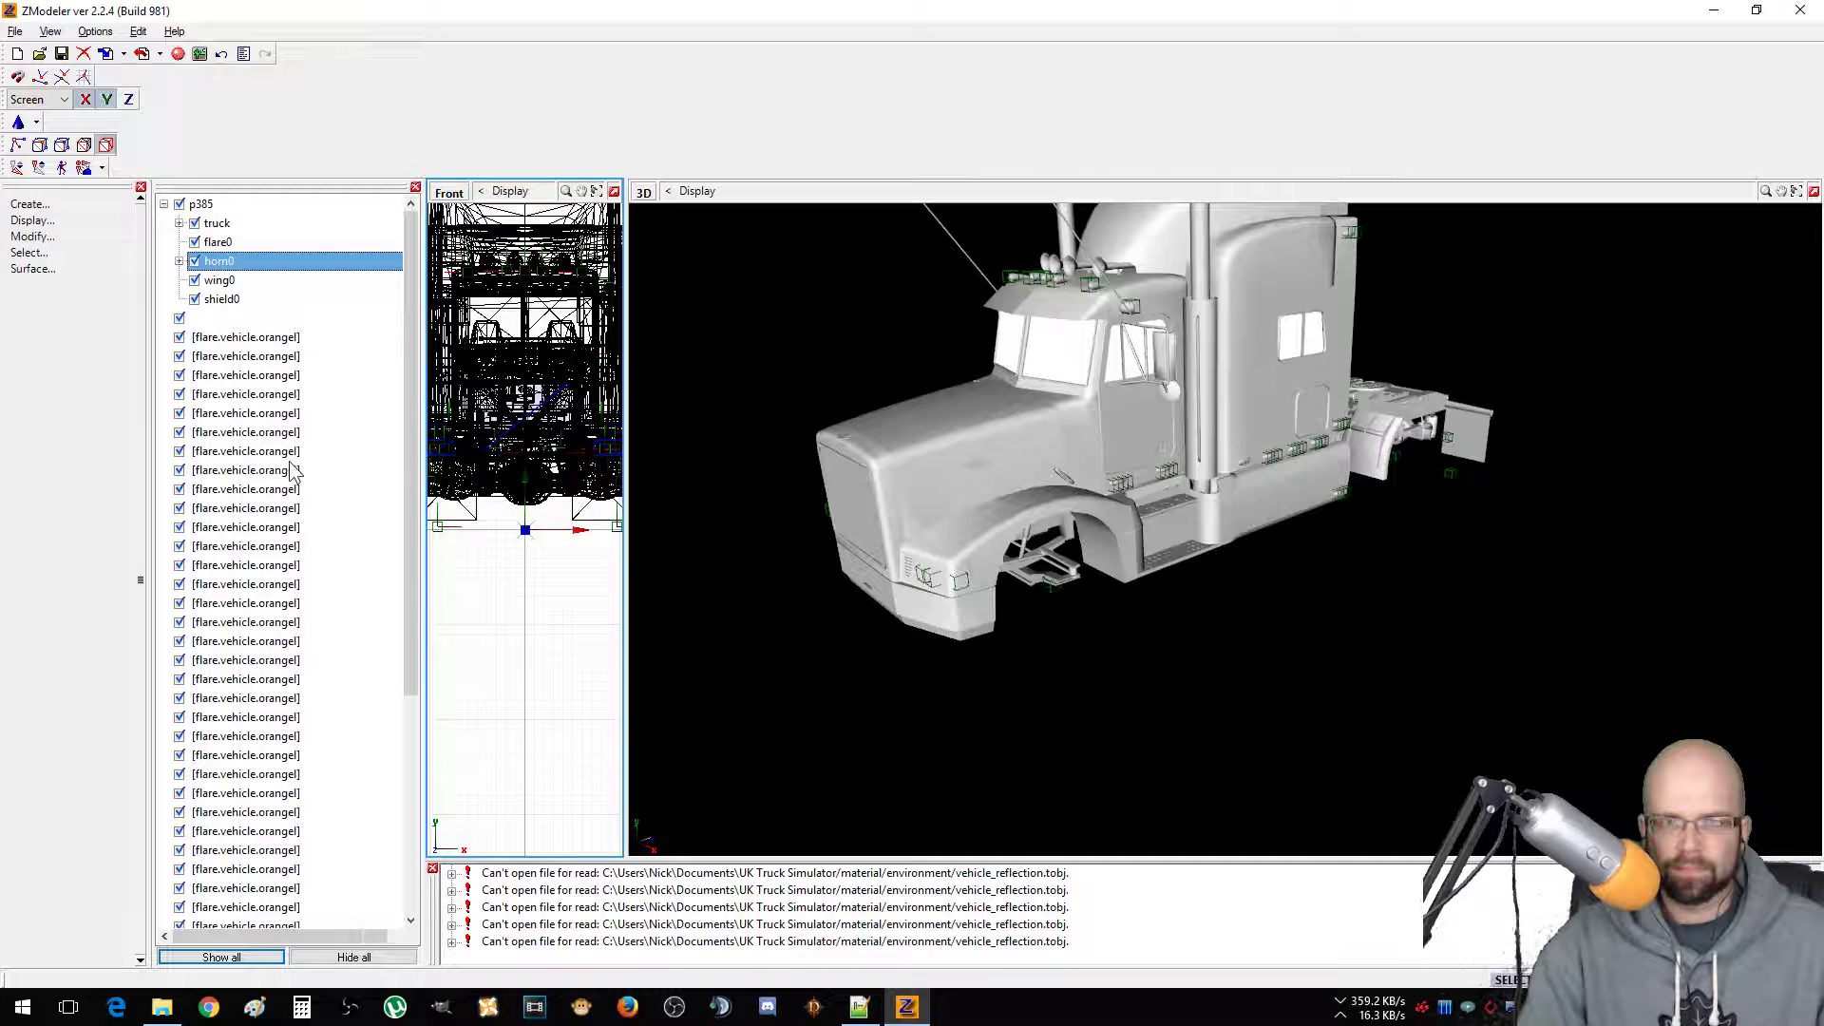
left_click(266, 438)
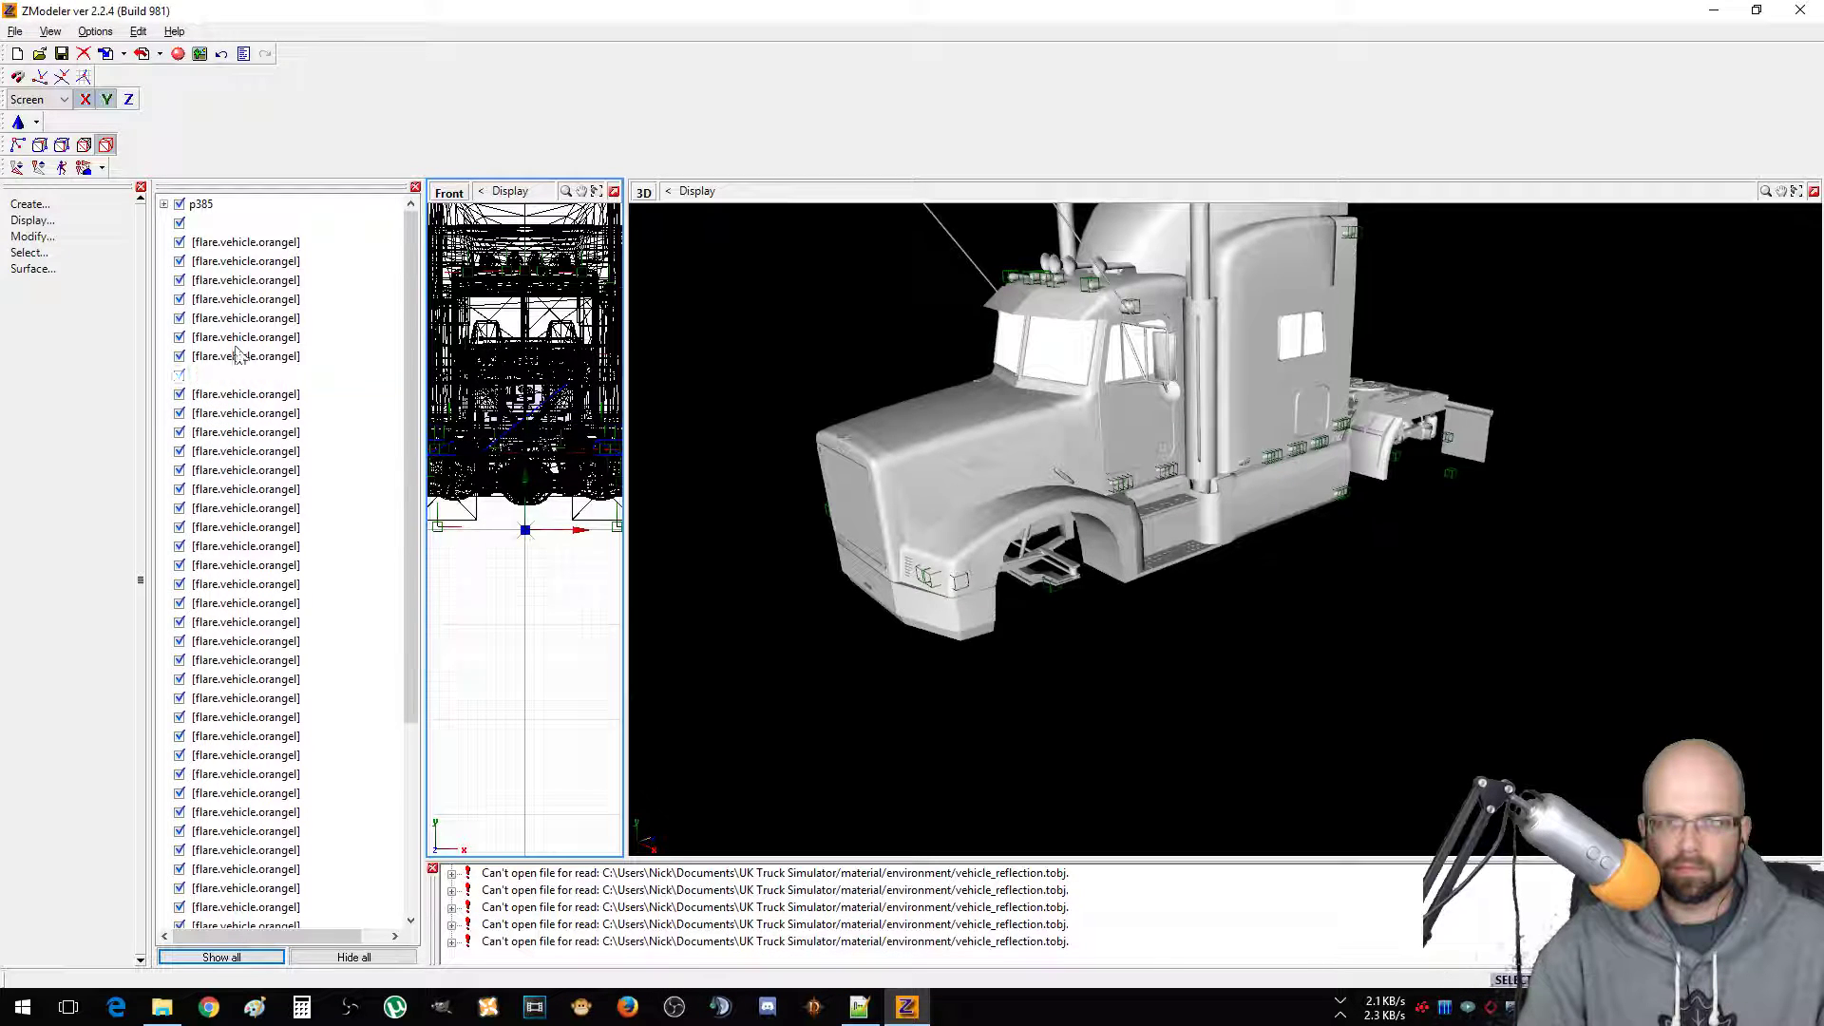
Expand p385 and its truck node, check the remaining group nodes and unlink all of truck's children.
double_click(200, 204)
left_click(228, 317)
left_click(231, 300)
left_click_drag(233, 311, 216, 225)
left_click_drag(237, 485, 233, 415)
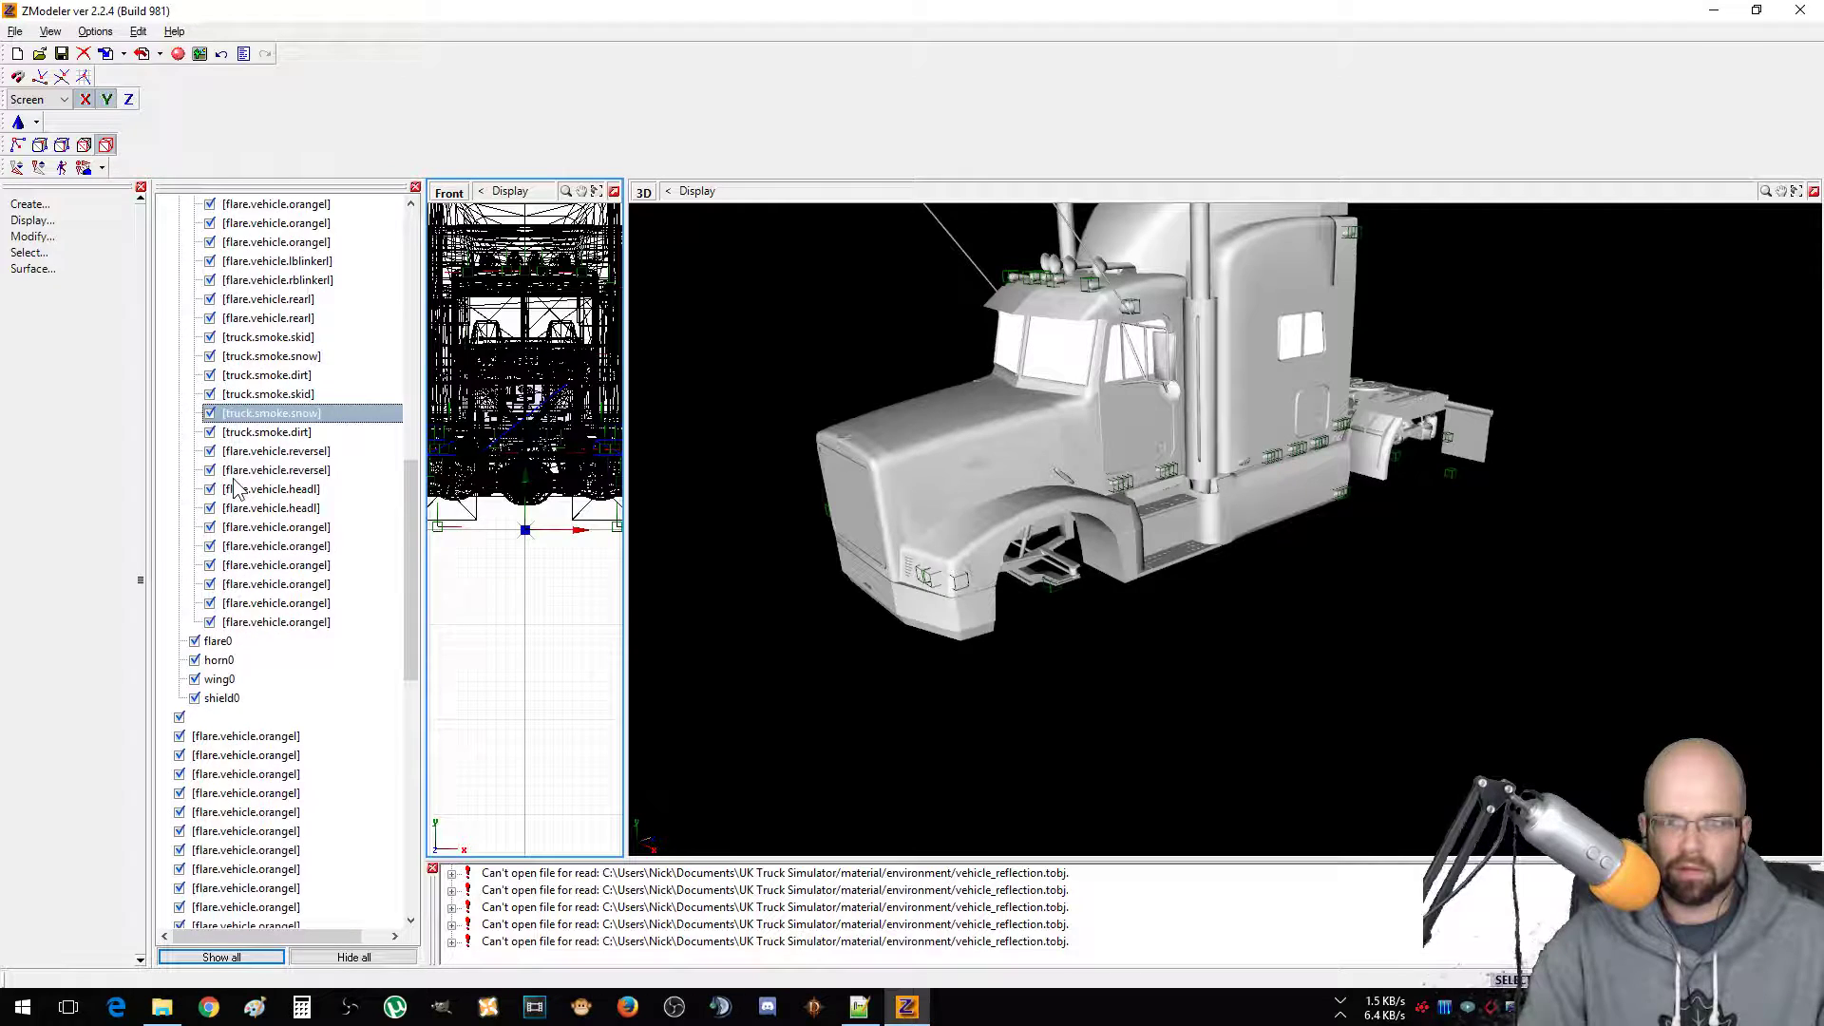
left_click(234, 699)
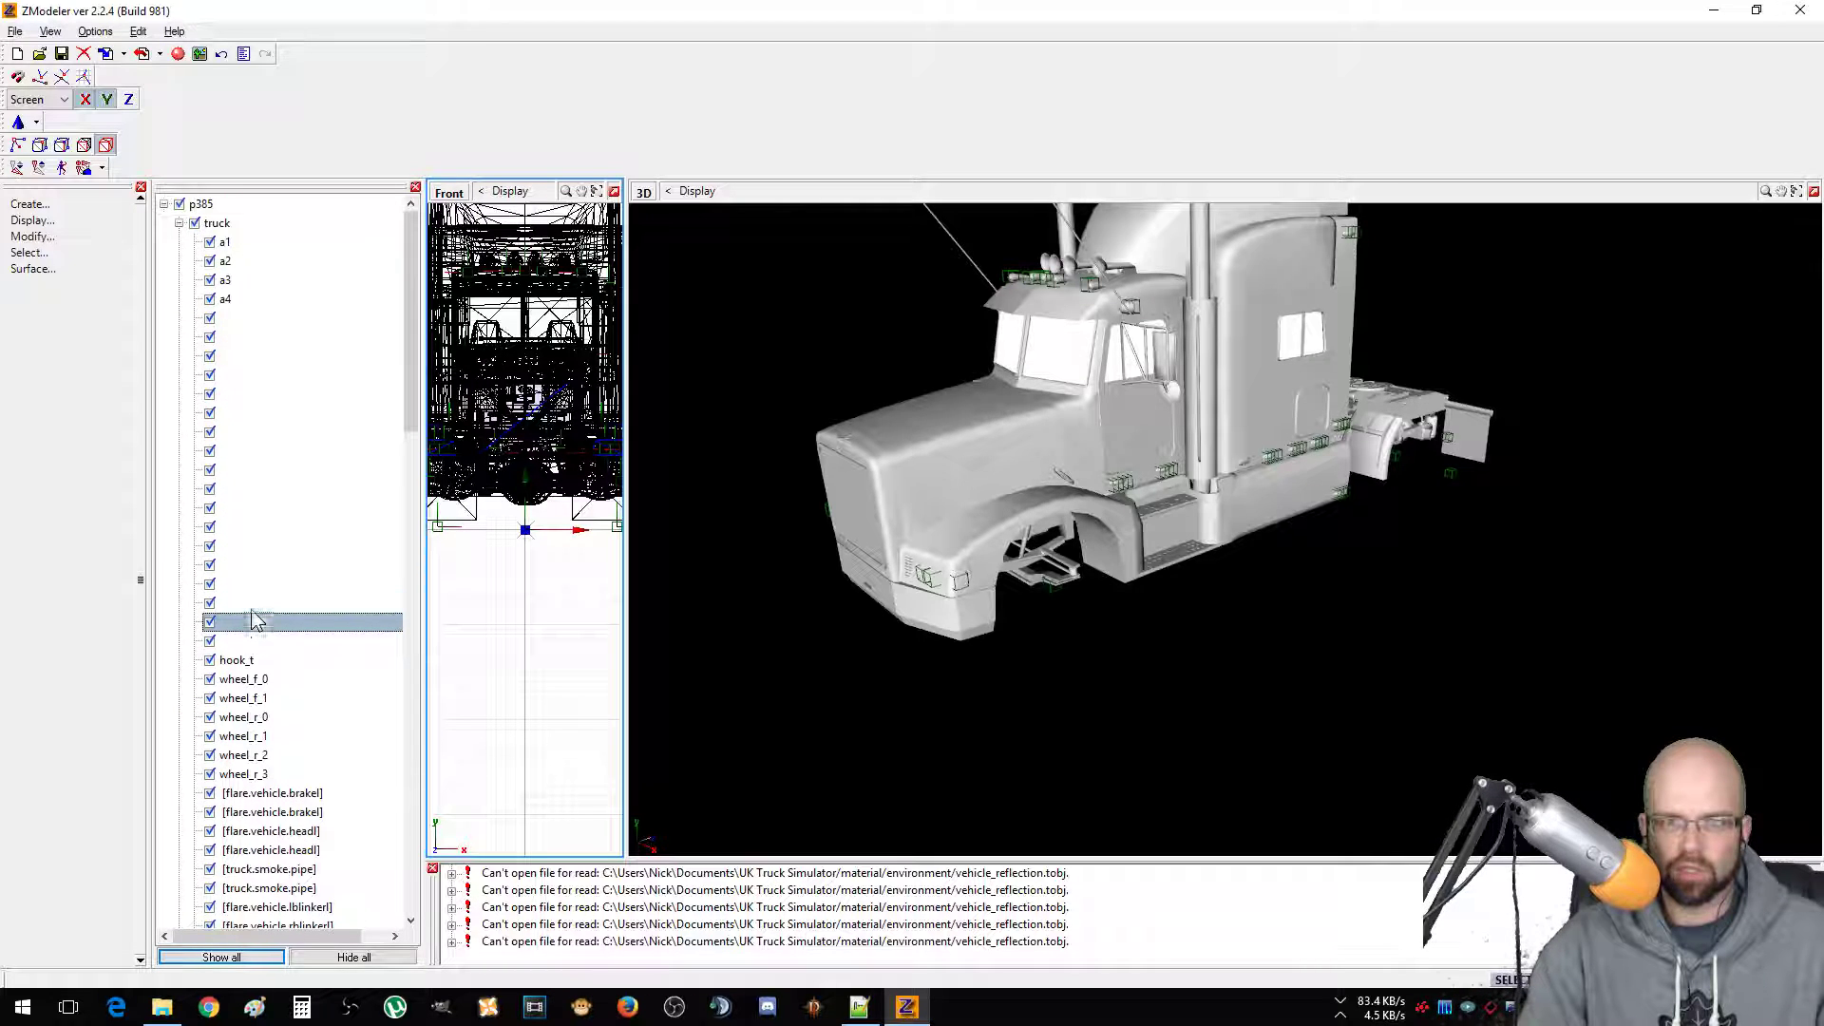
right_click(217, 224)
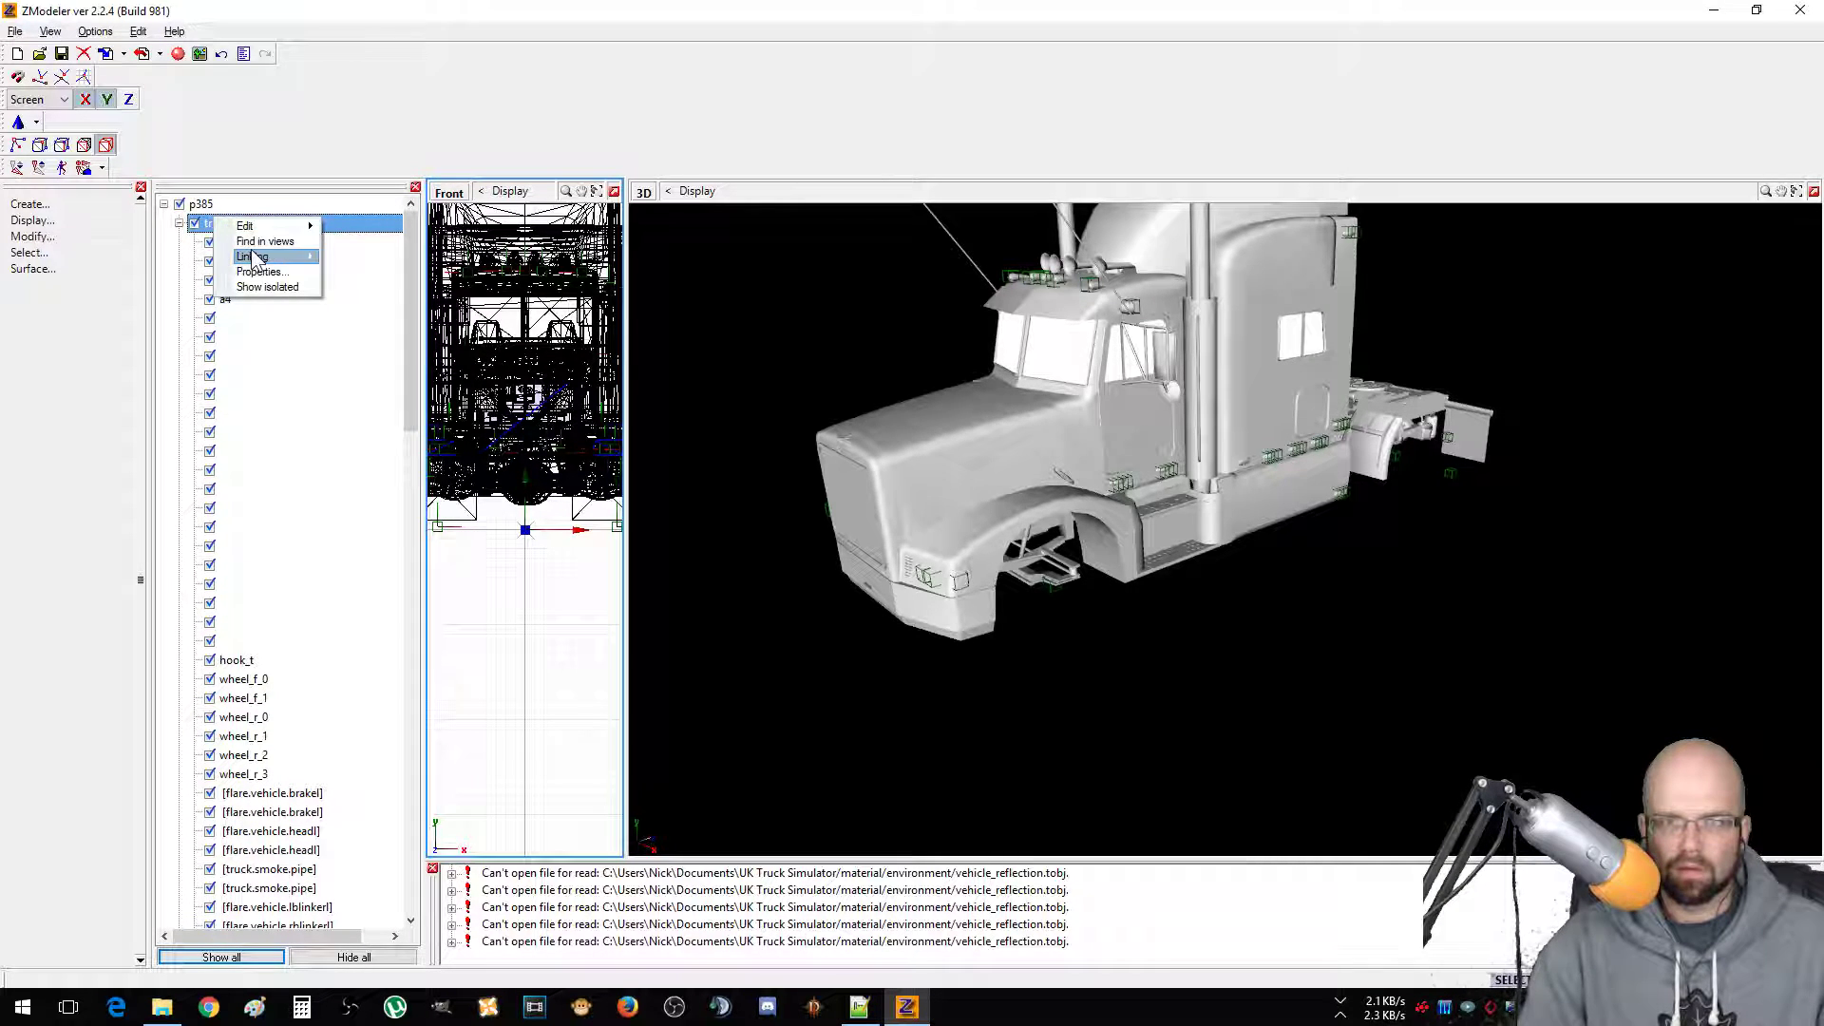
left_click(371, 272)
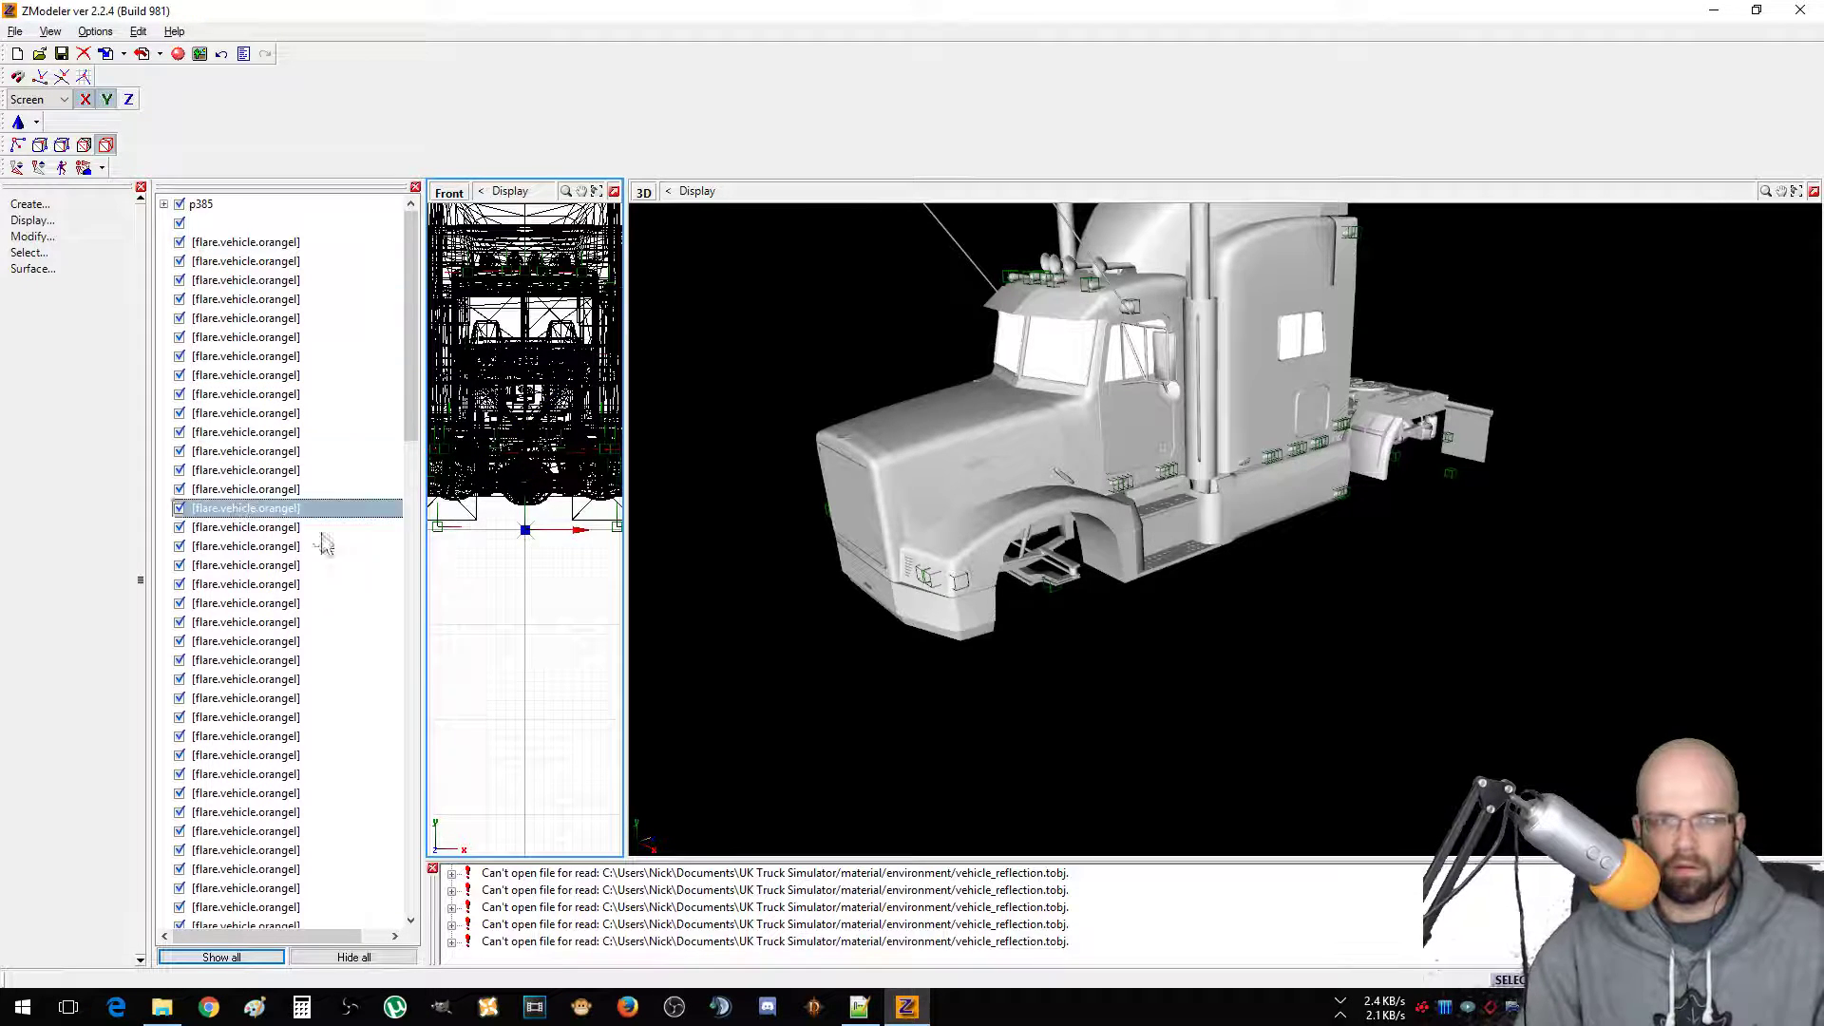
Unlink the children of the p385 root node and check the flattened parts list.
left_click(164, 203)
right_click(194, 204)
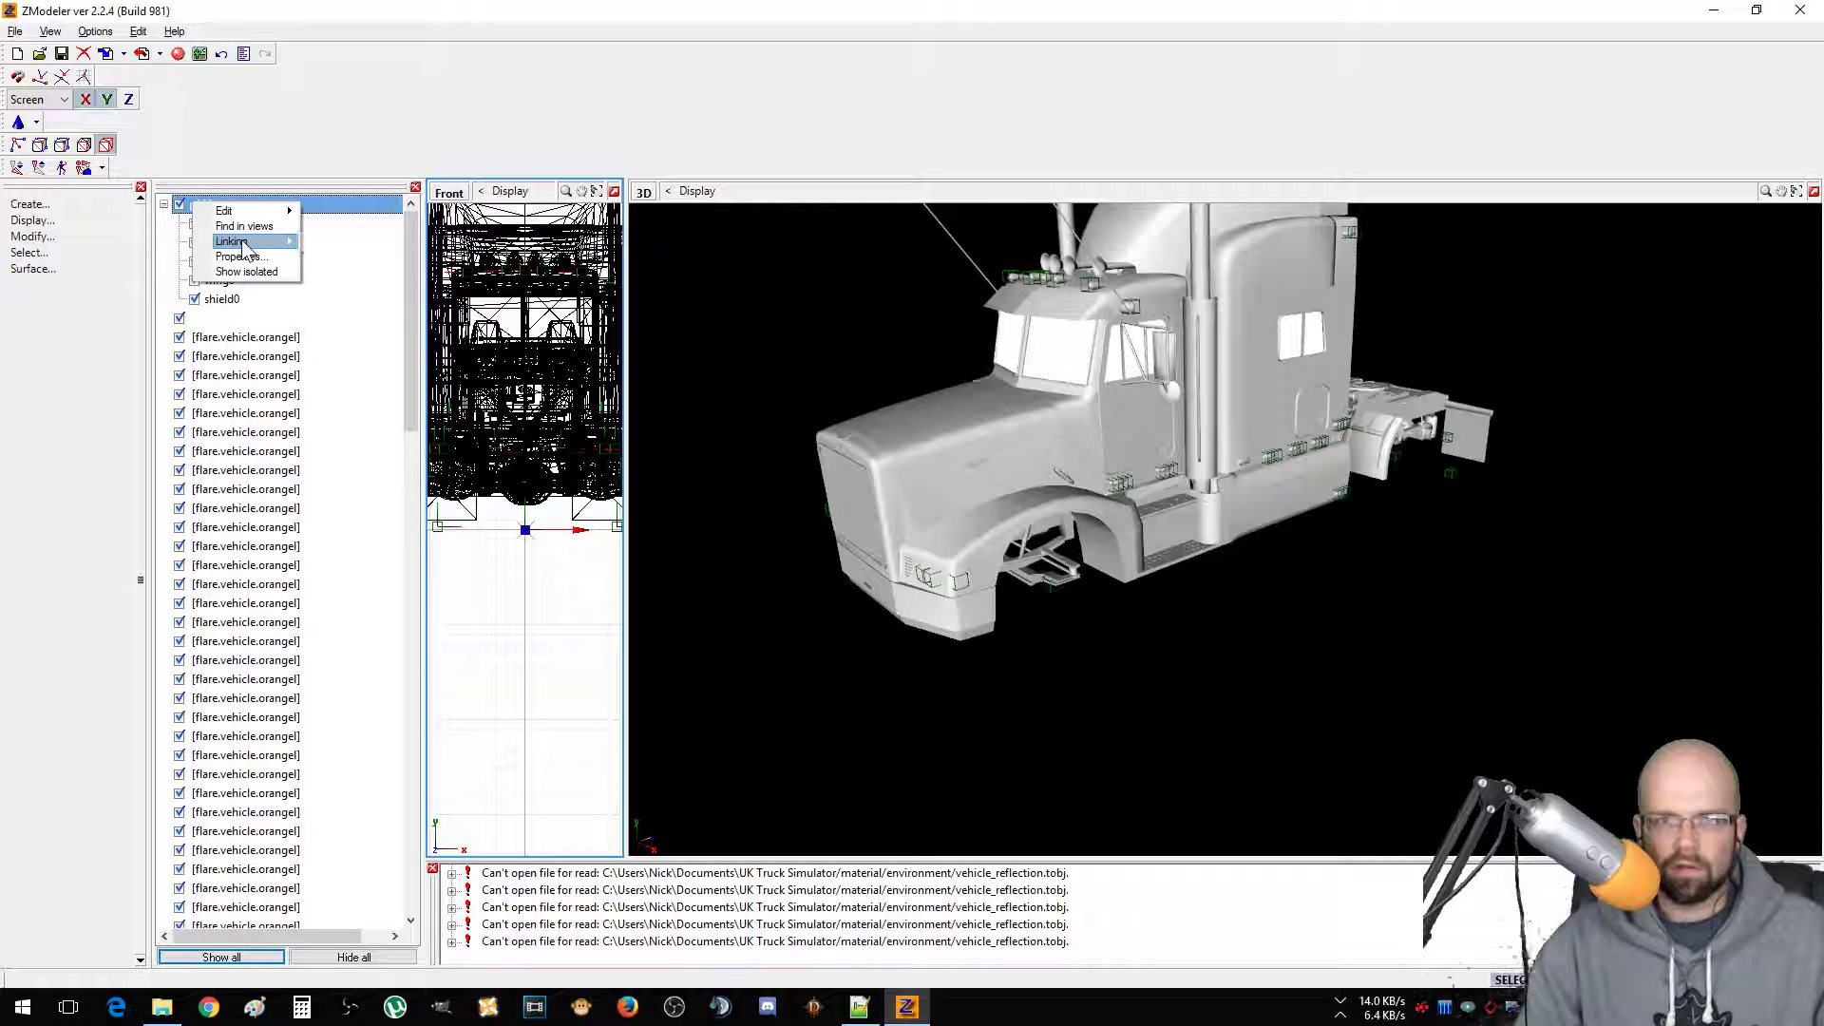
mouse_move(244, 243)
left_click(350, 239)
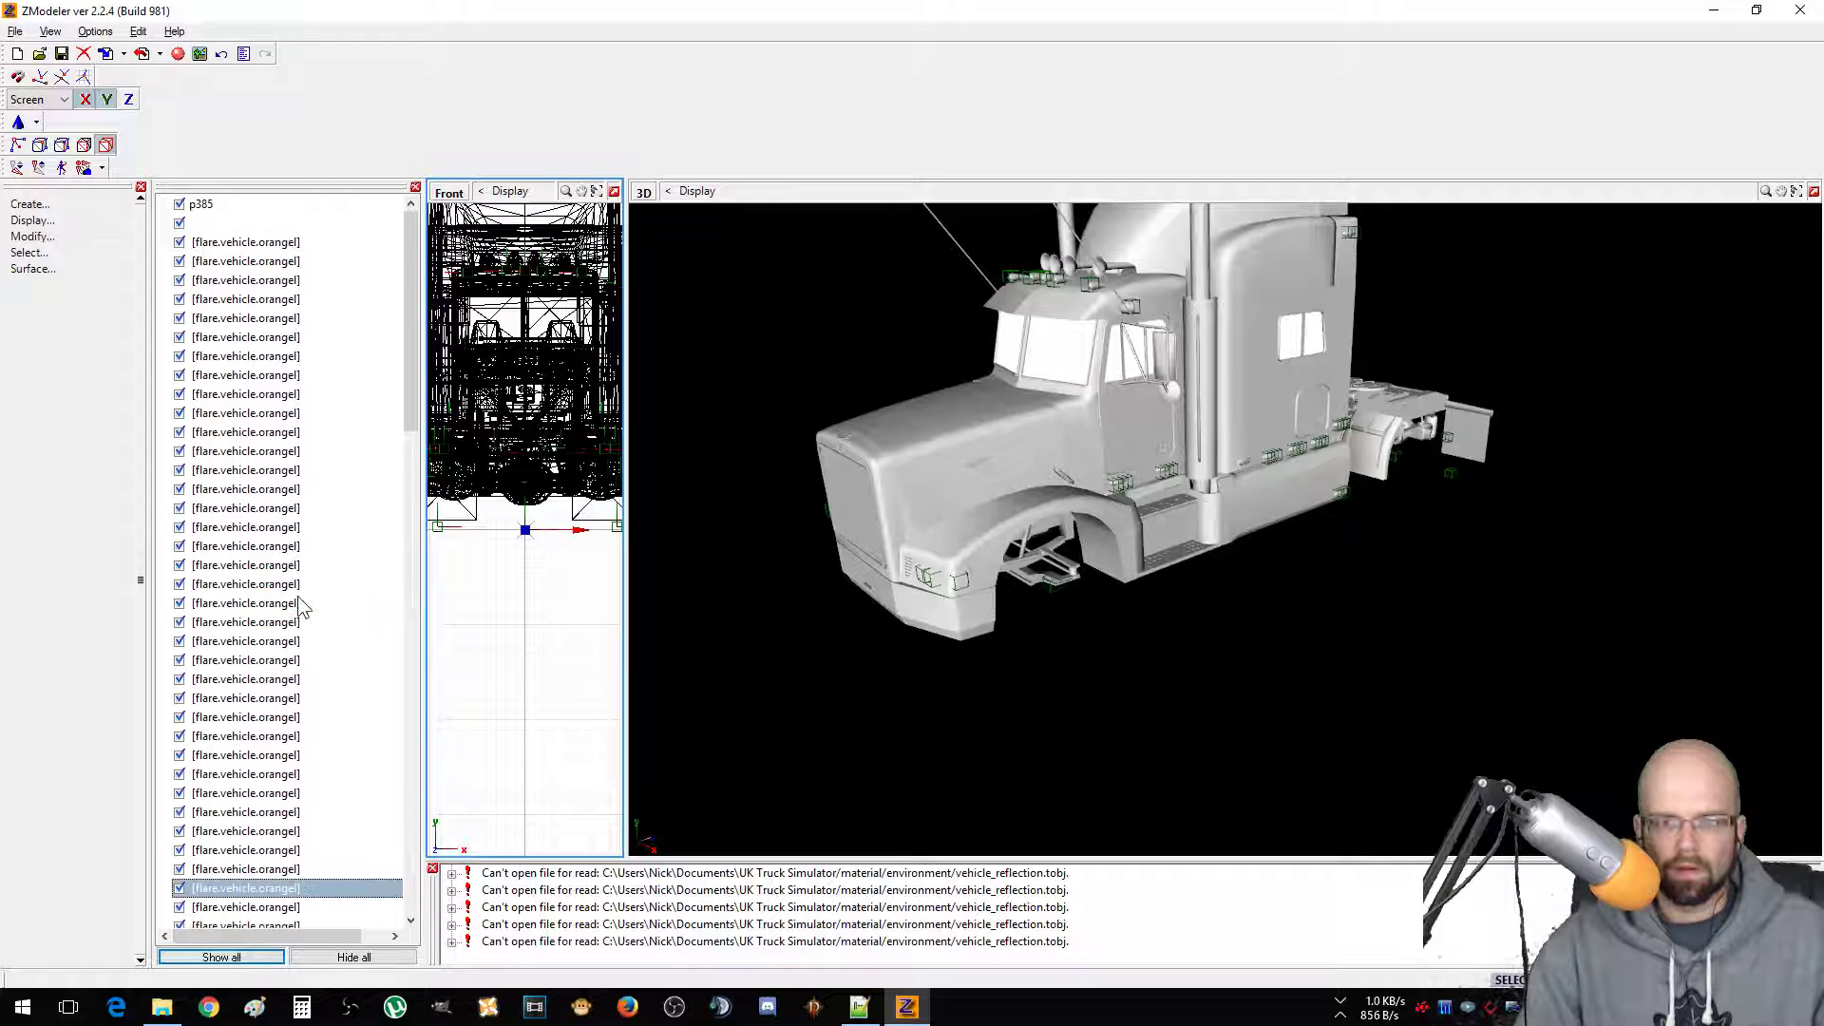
scroll(251, 380, "down", 15)
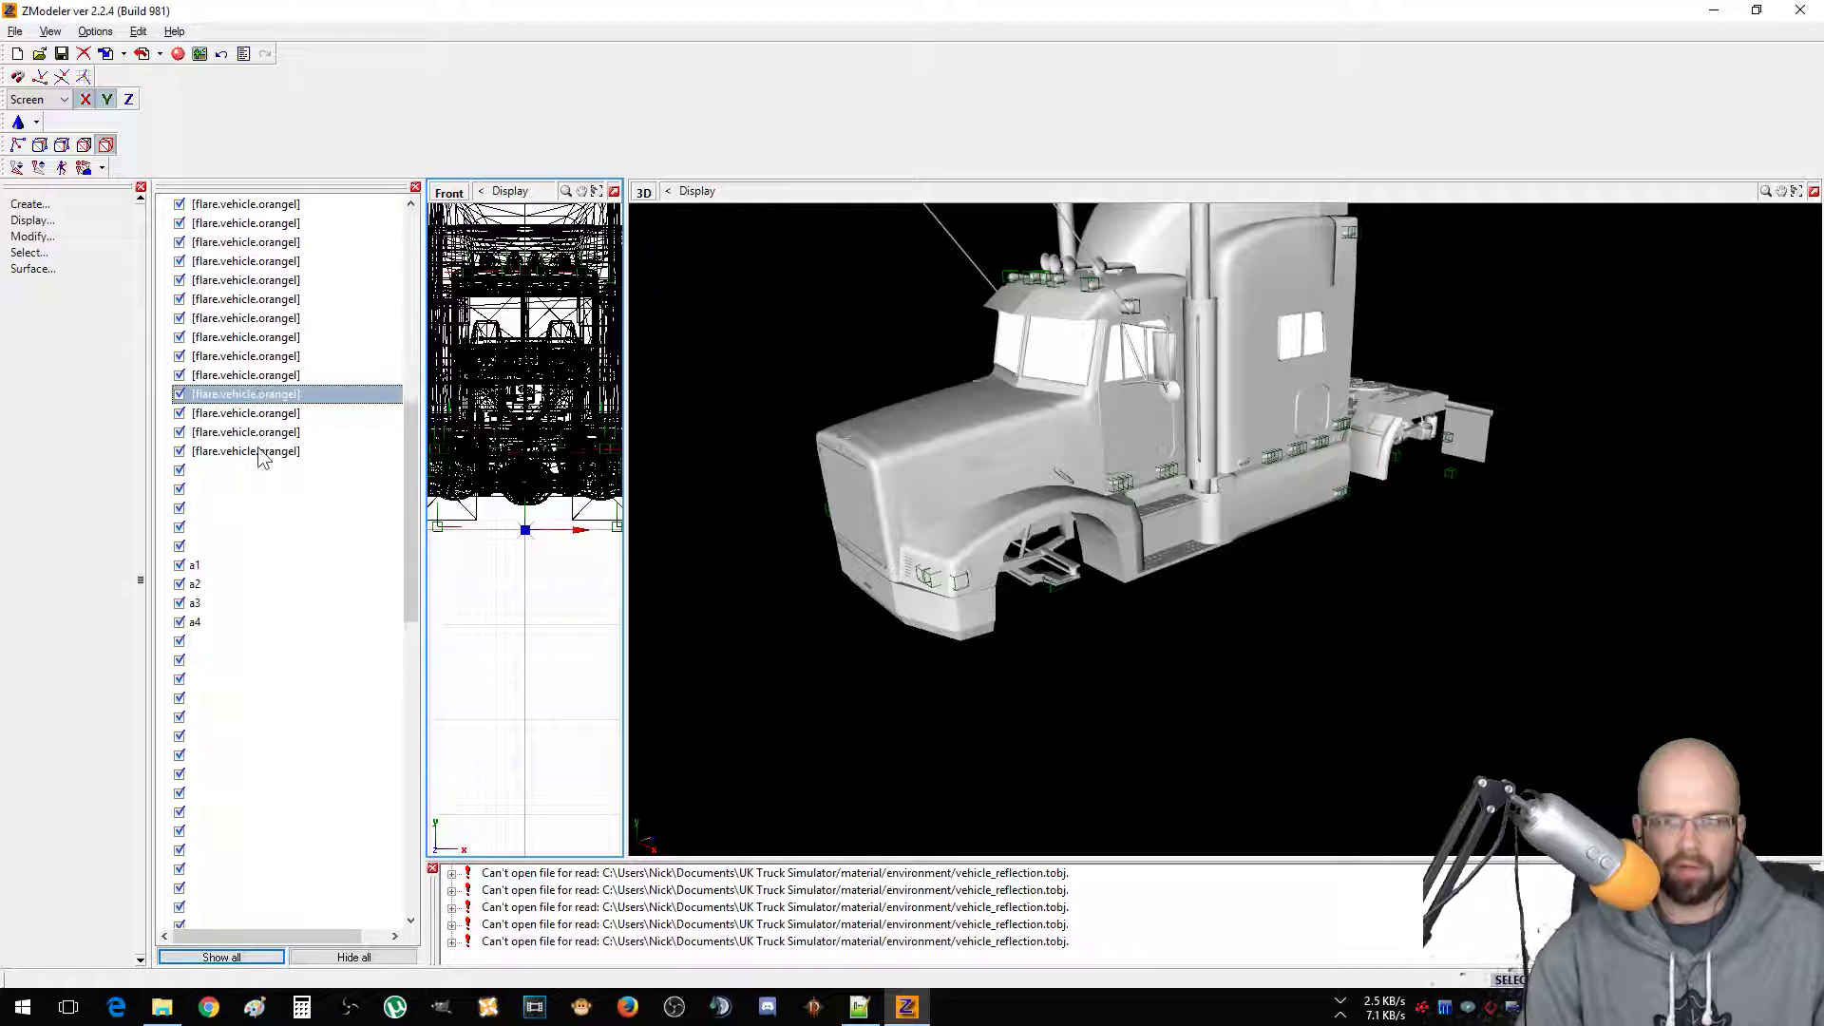
Look through the whole flattened parts list, checking the flare, smoke, wheel and unnamed nodes down to the former group nodes.
scroll(249, 489, "up", 6)
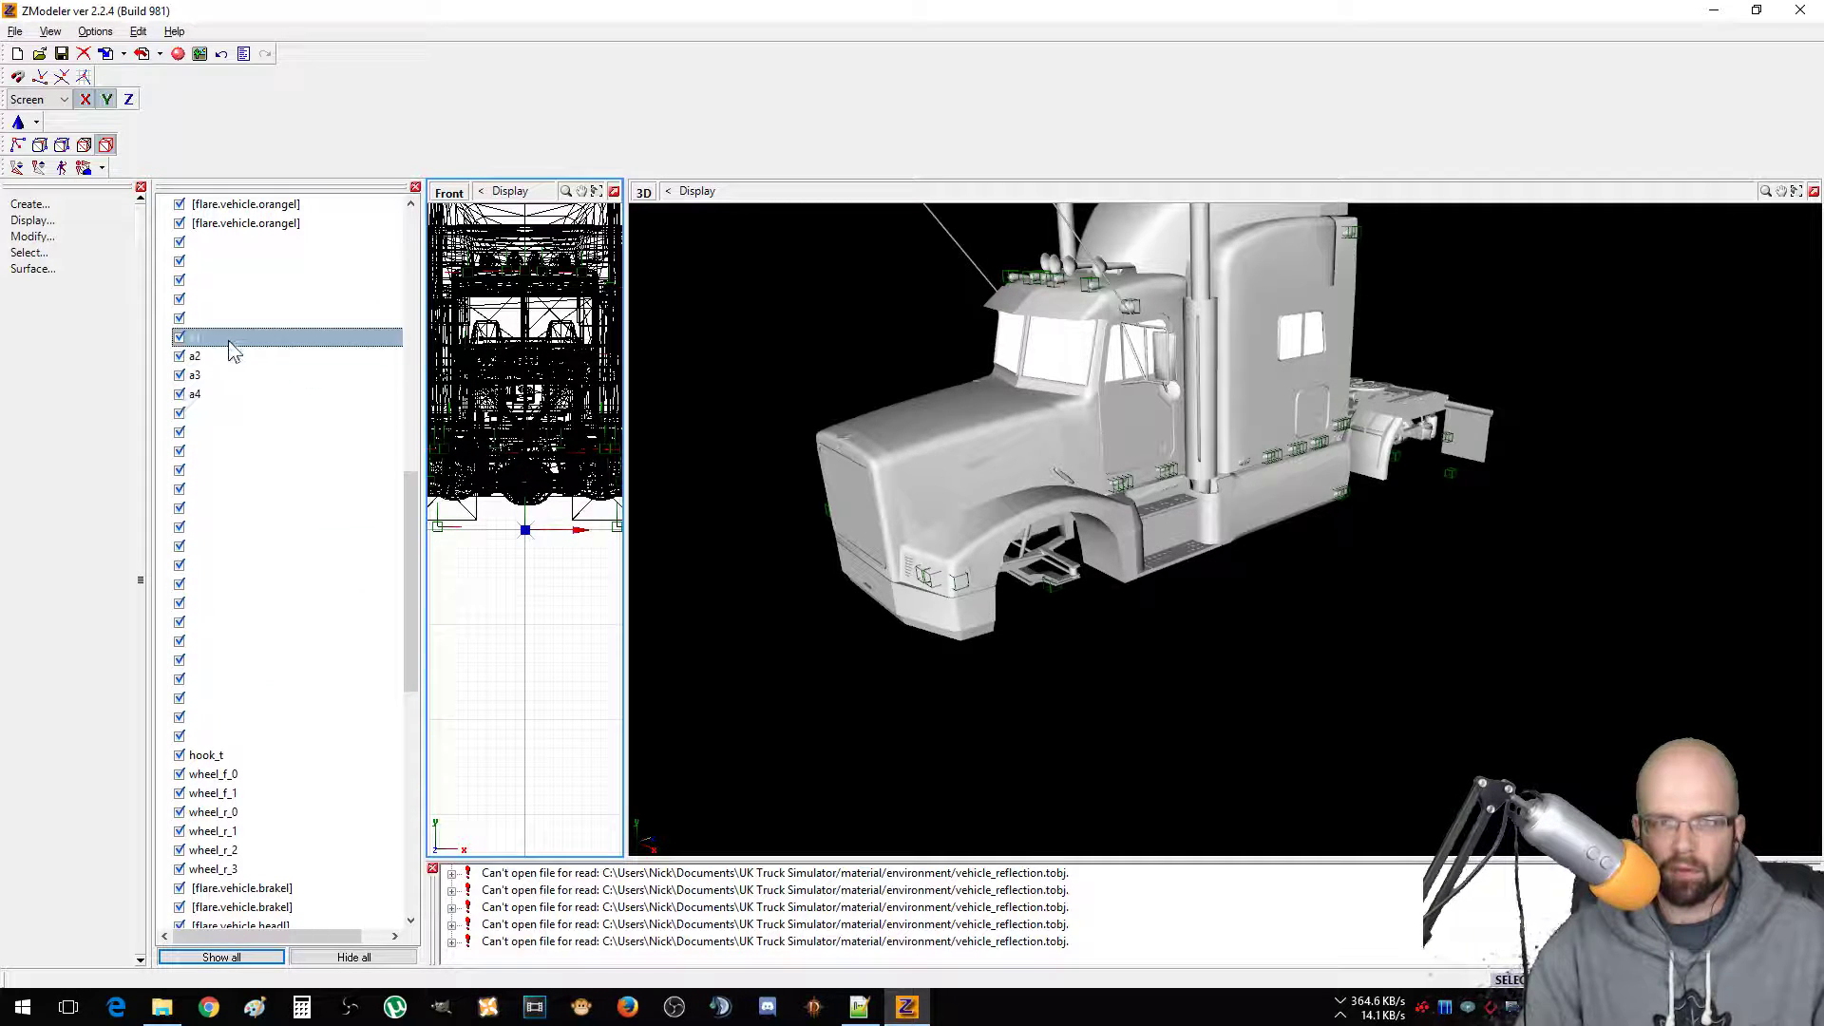
scroll(231, 379, "down", 5)
scroll(290, 681, "down", 8)
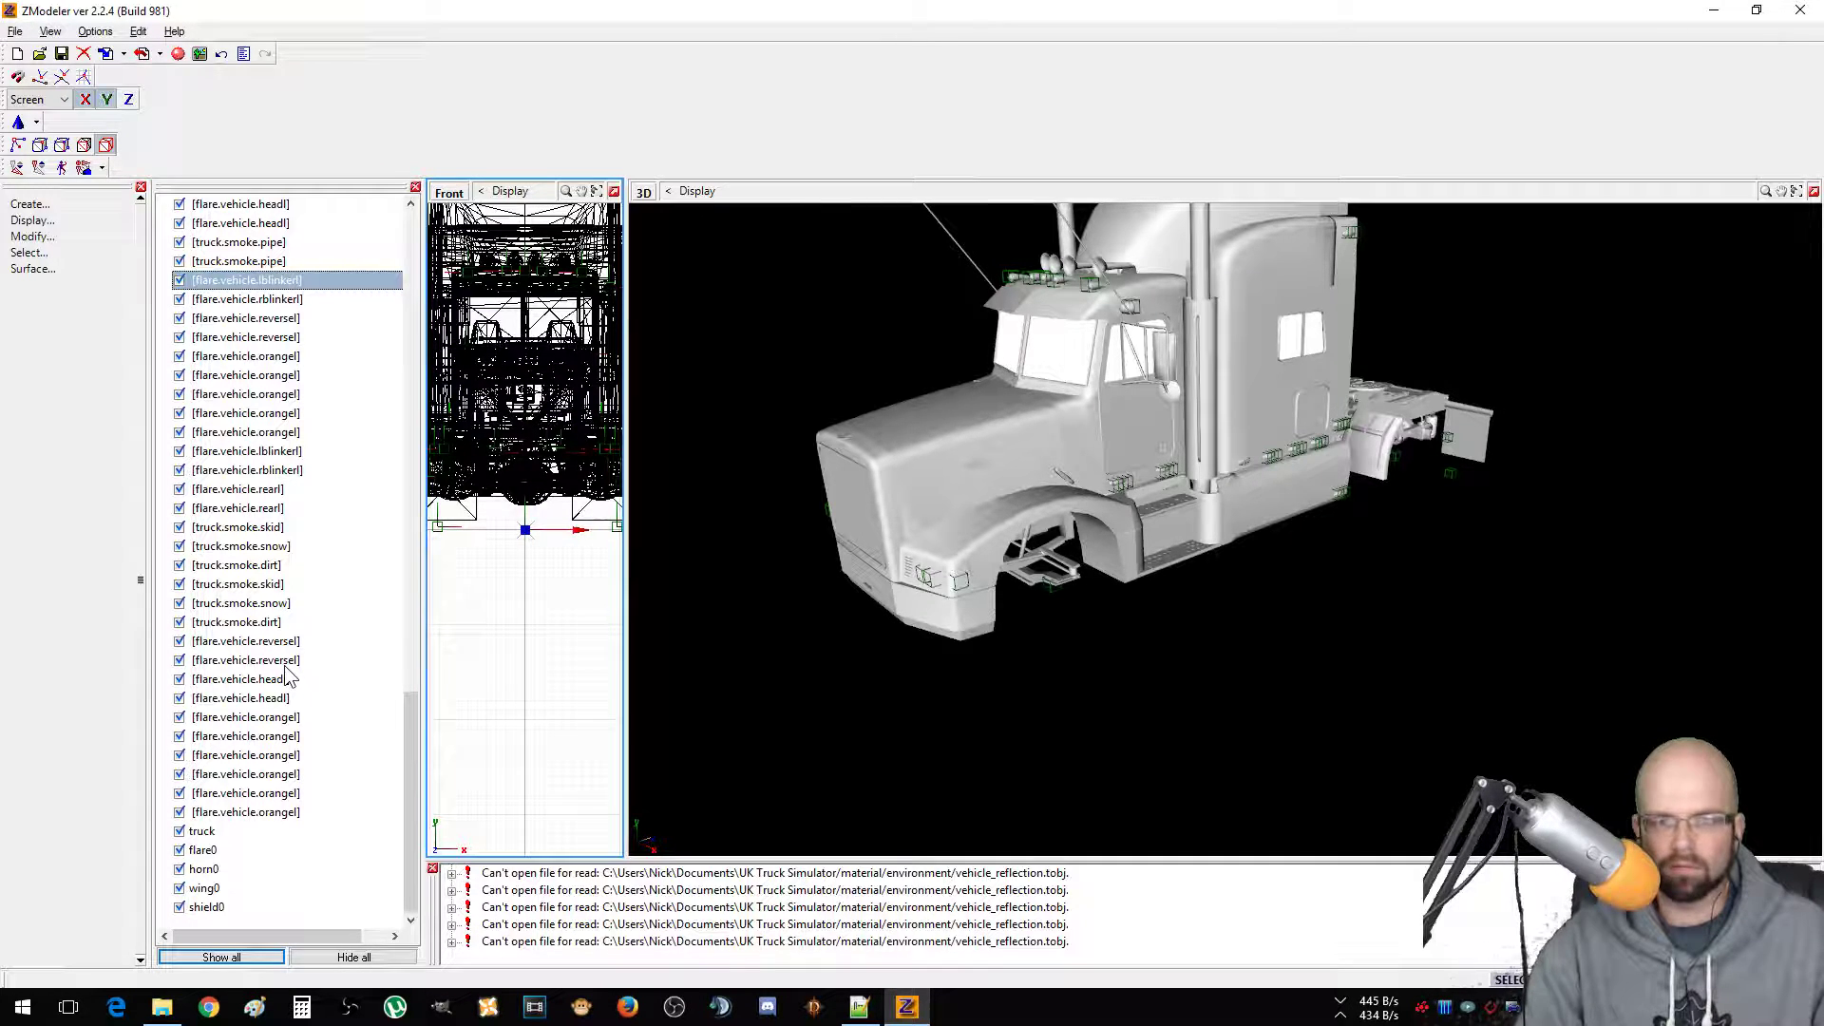
left_click(289, 677)
left_click(298, 738)
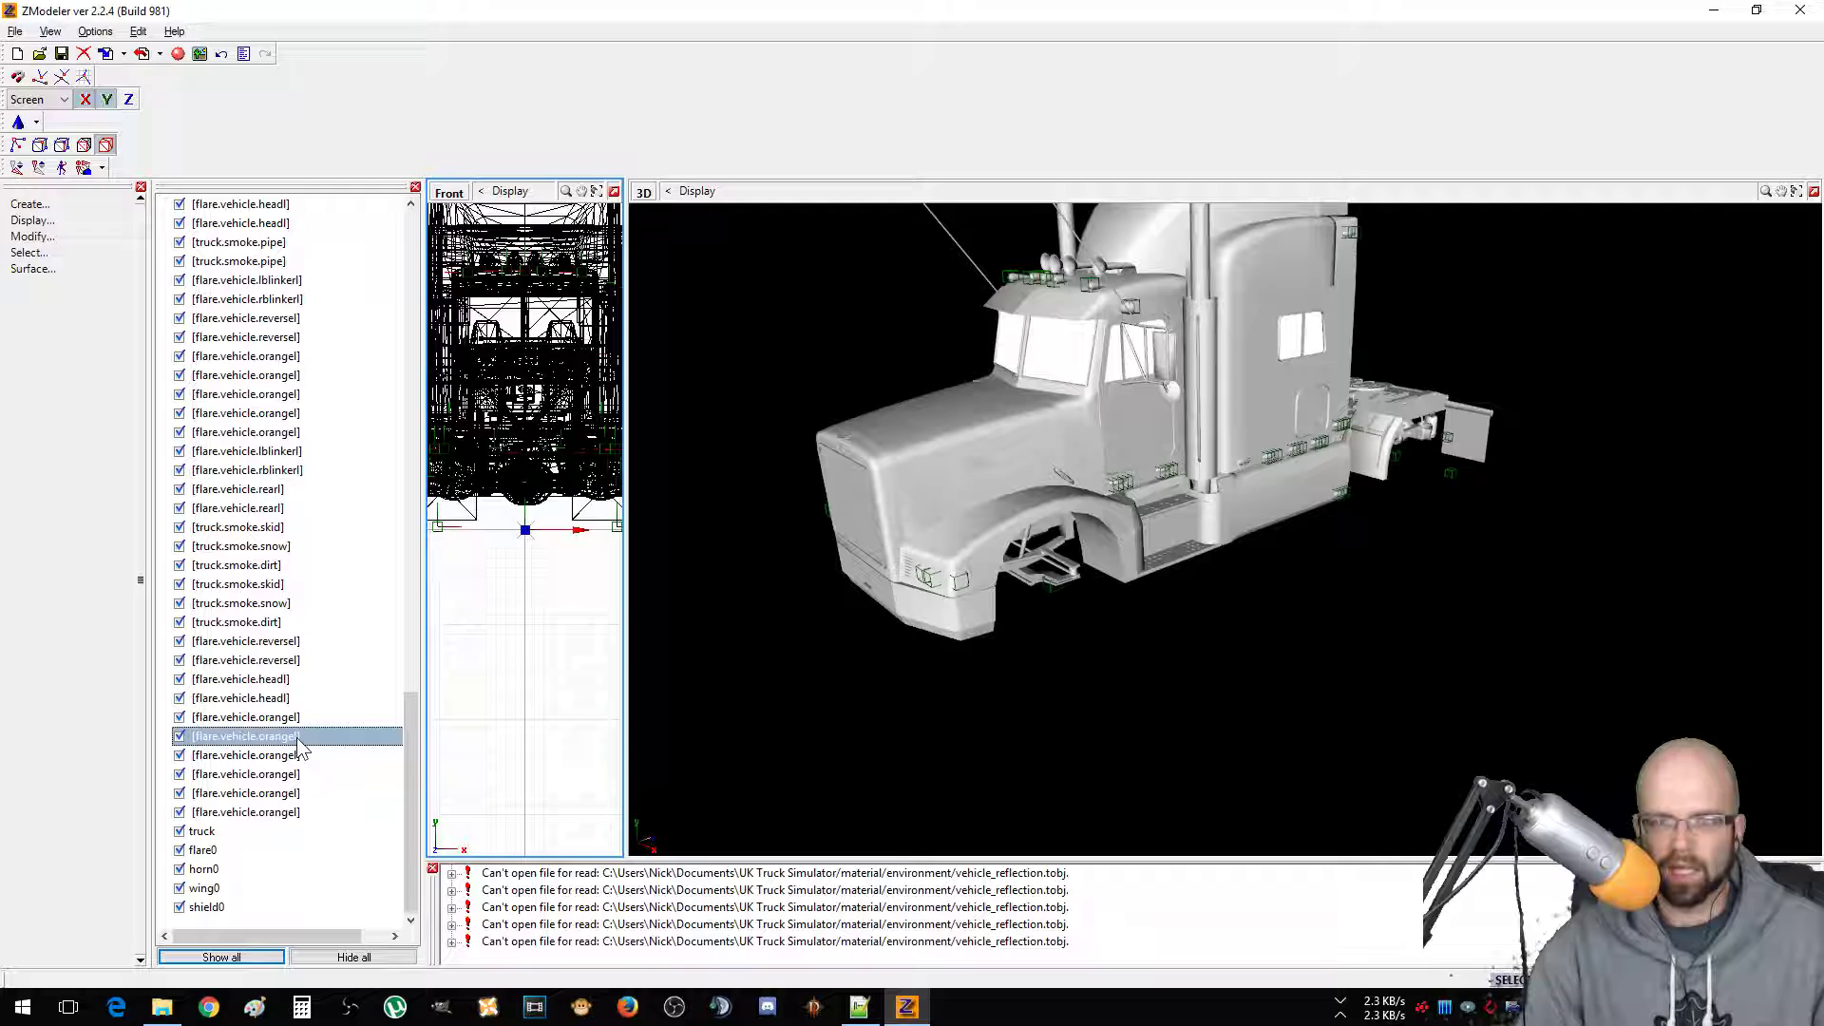
scroll(297, 750, "up", 15)
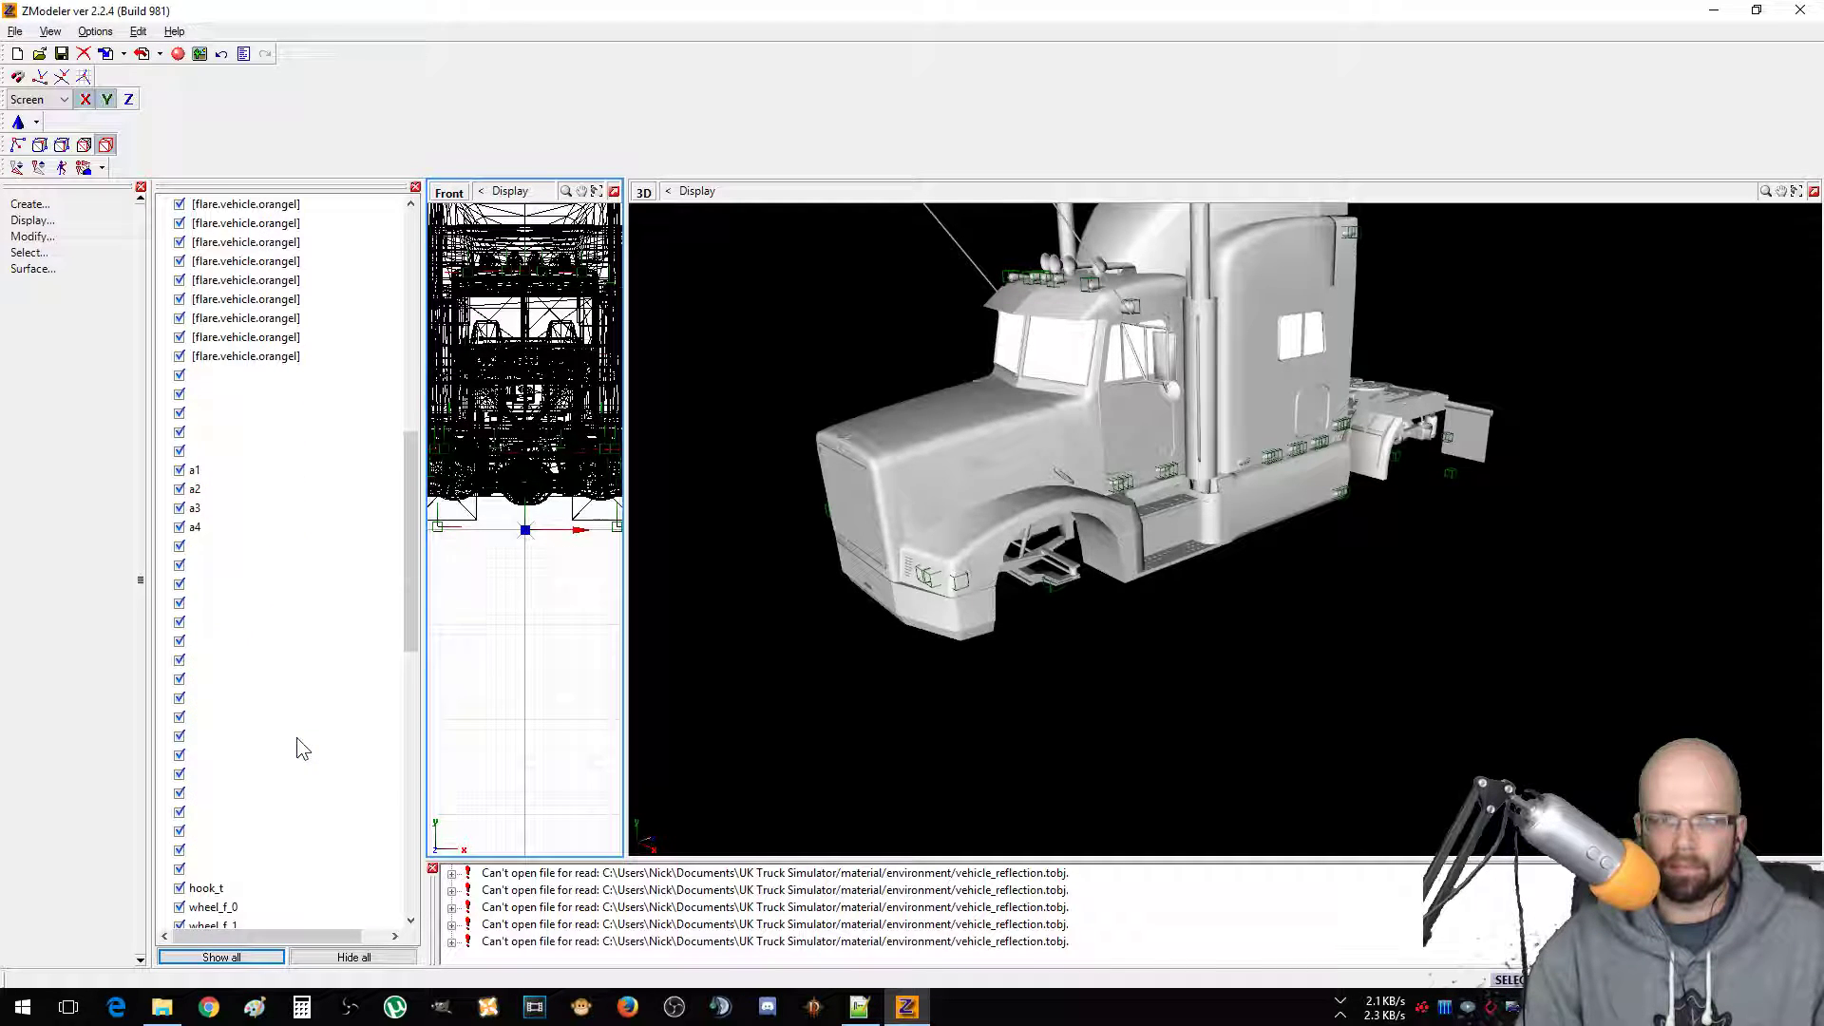
scroll(297, 749, "up", 7)
scroll(297, 745, "down", 3)
left_click(276, 794)
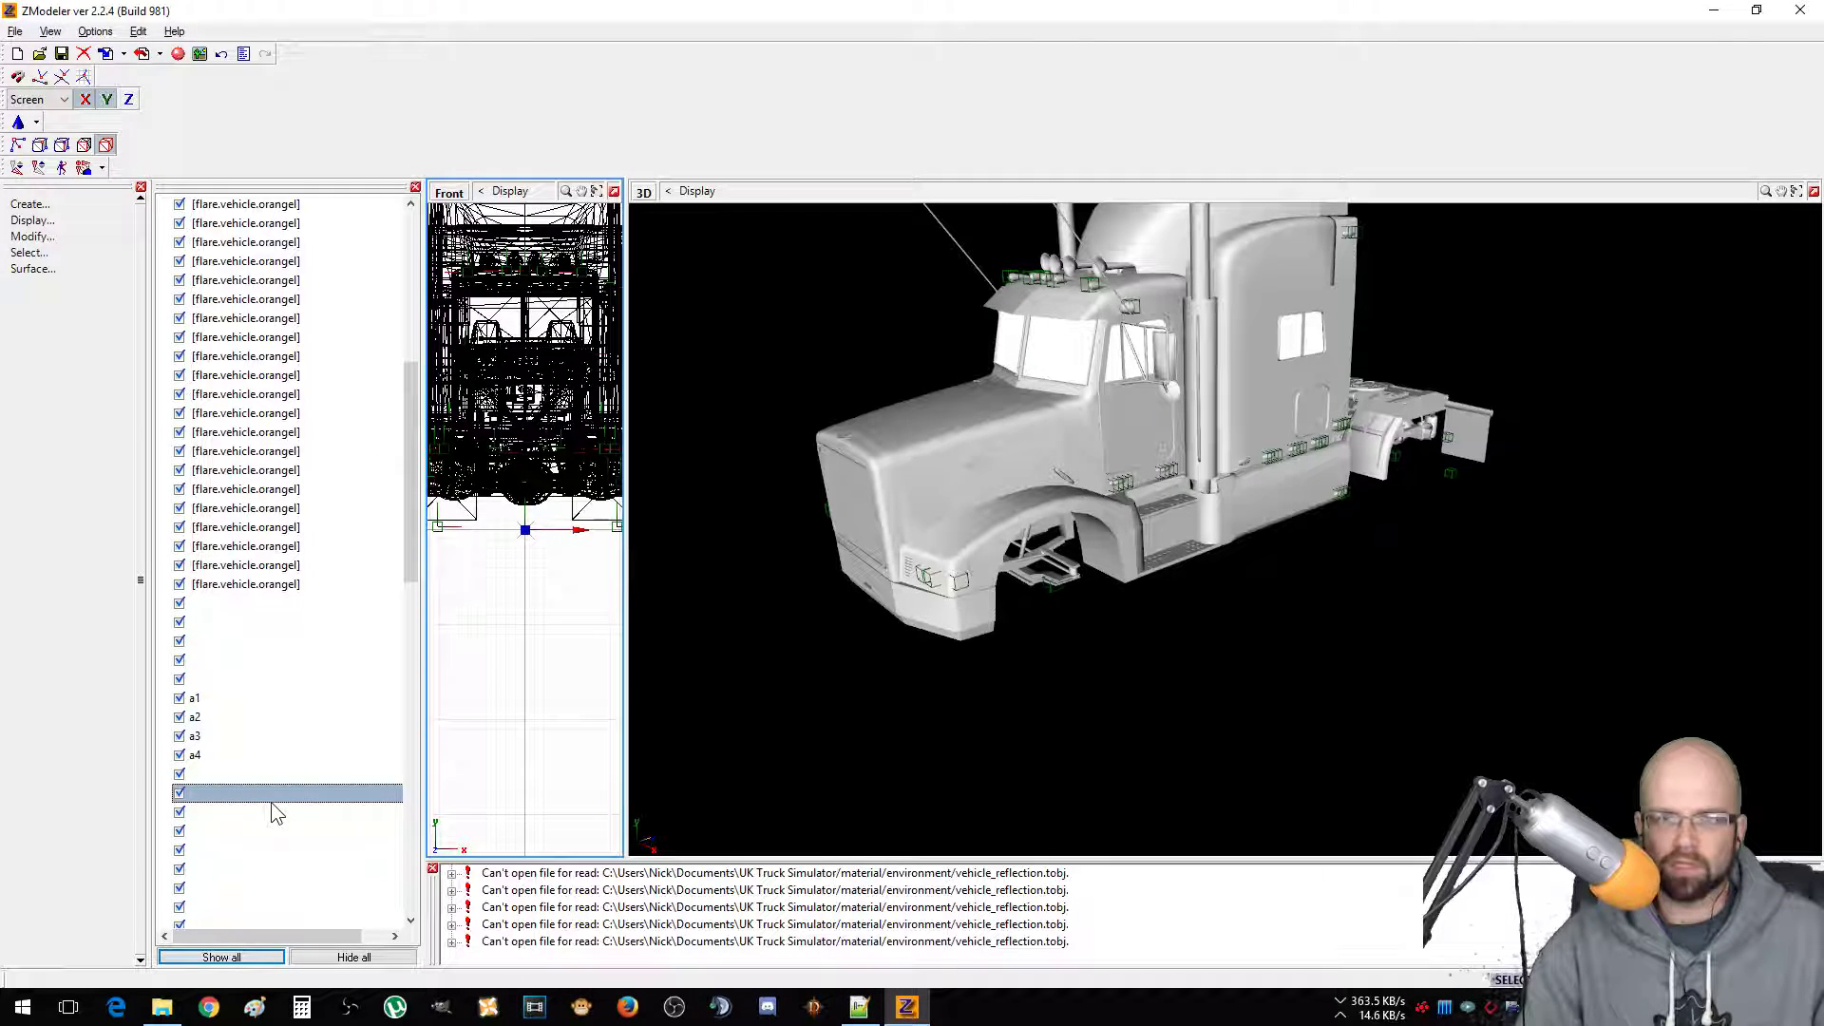
left_click_drag(276, 813, 157, 110)
Start exporting the model as a Wavefront OBJ file and get ready to name the export file.
left_click(16, 32)
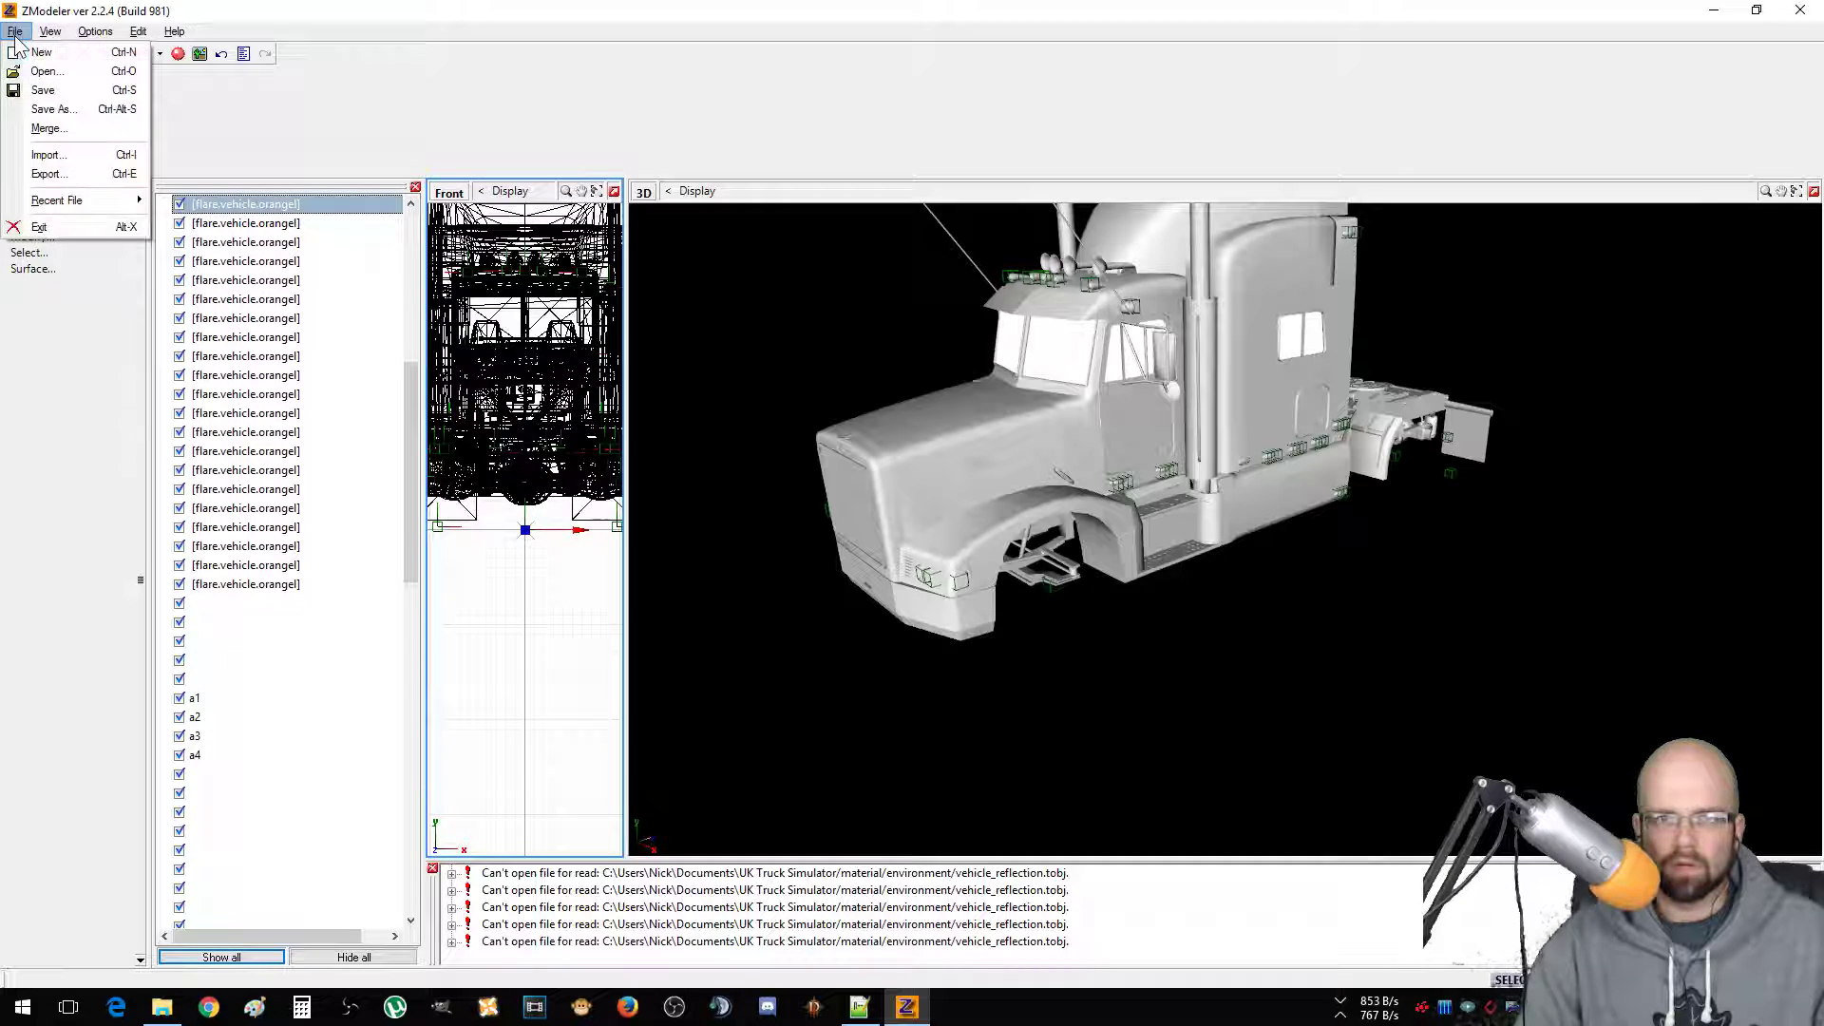
left_click(59, 174)
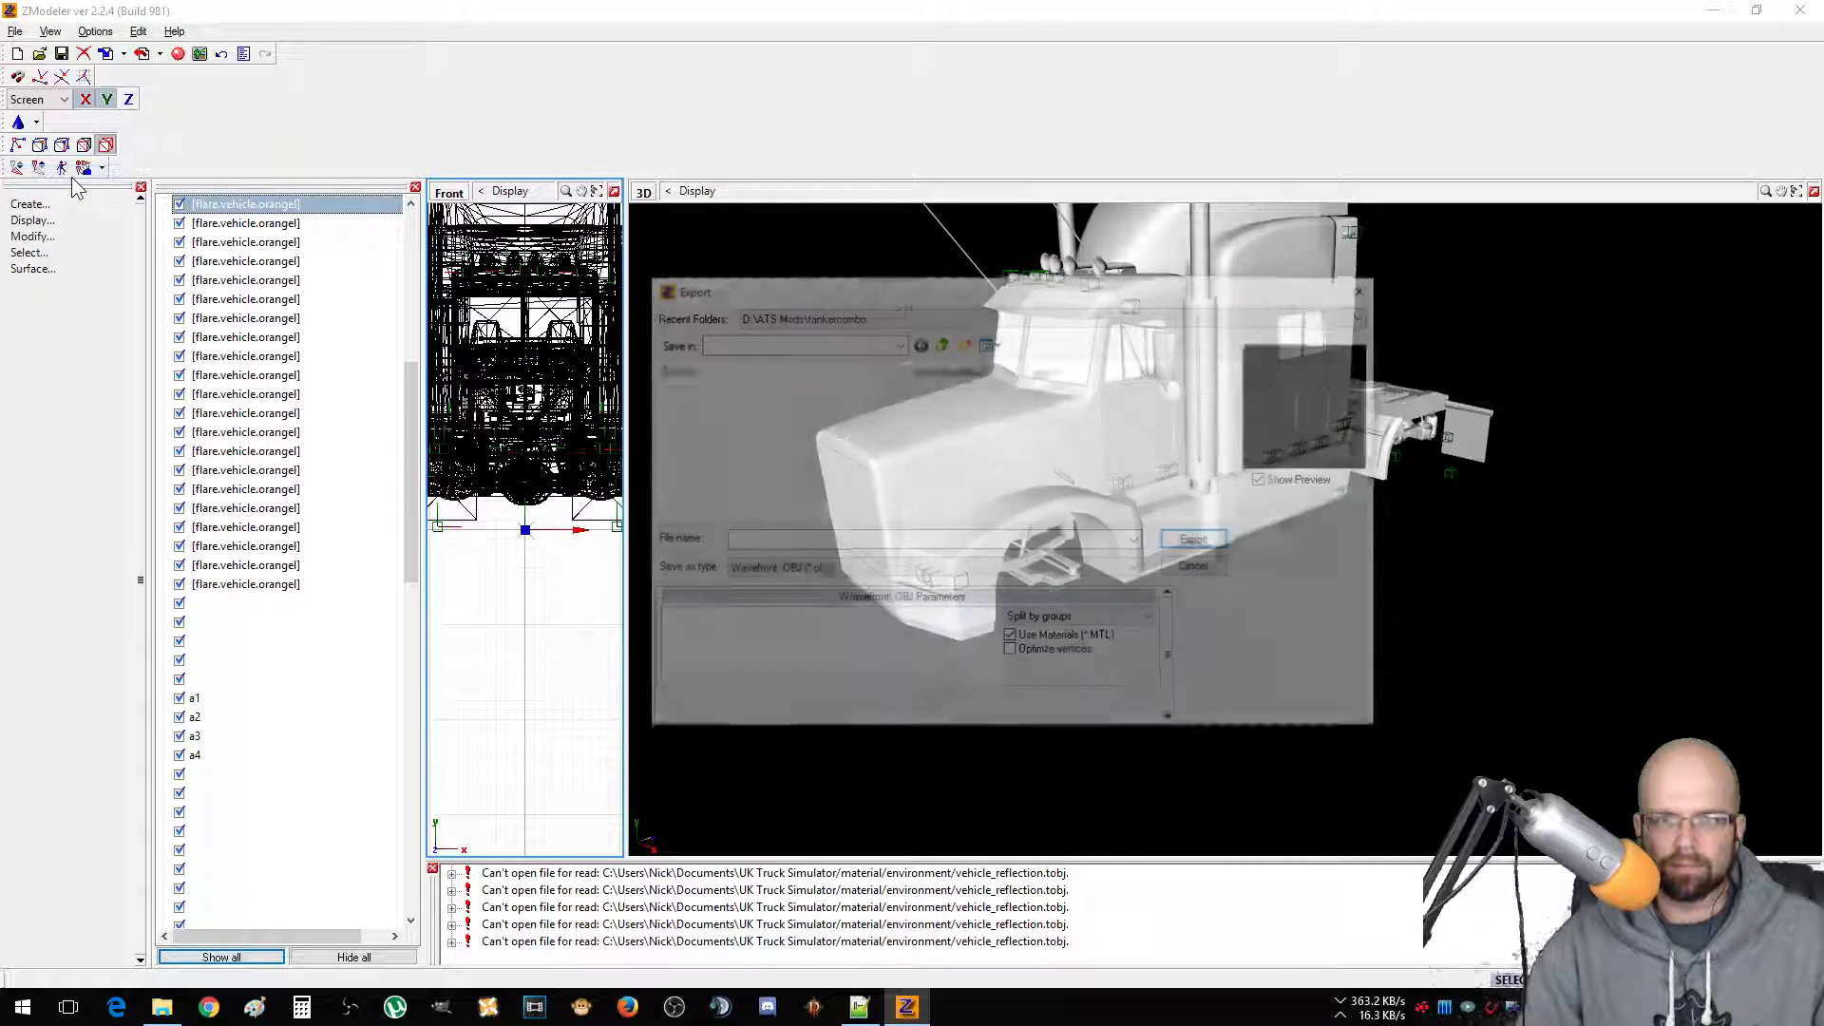
left_click(777, 540)
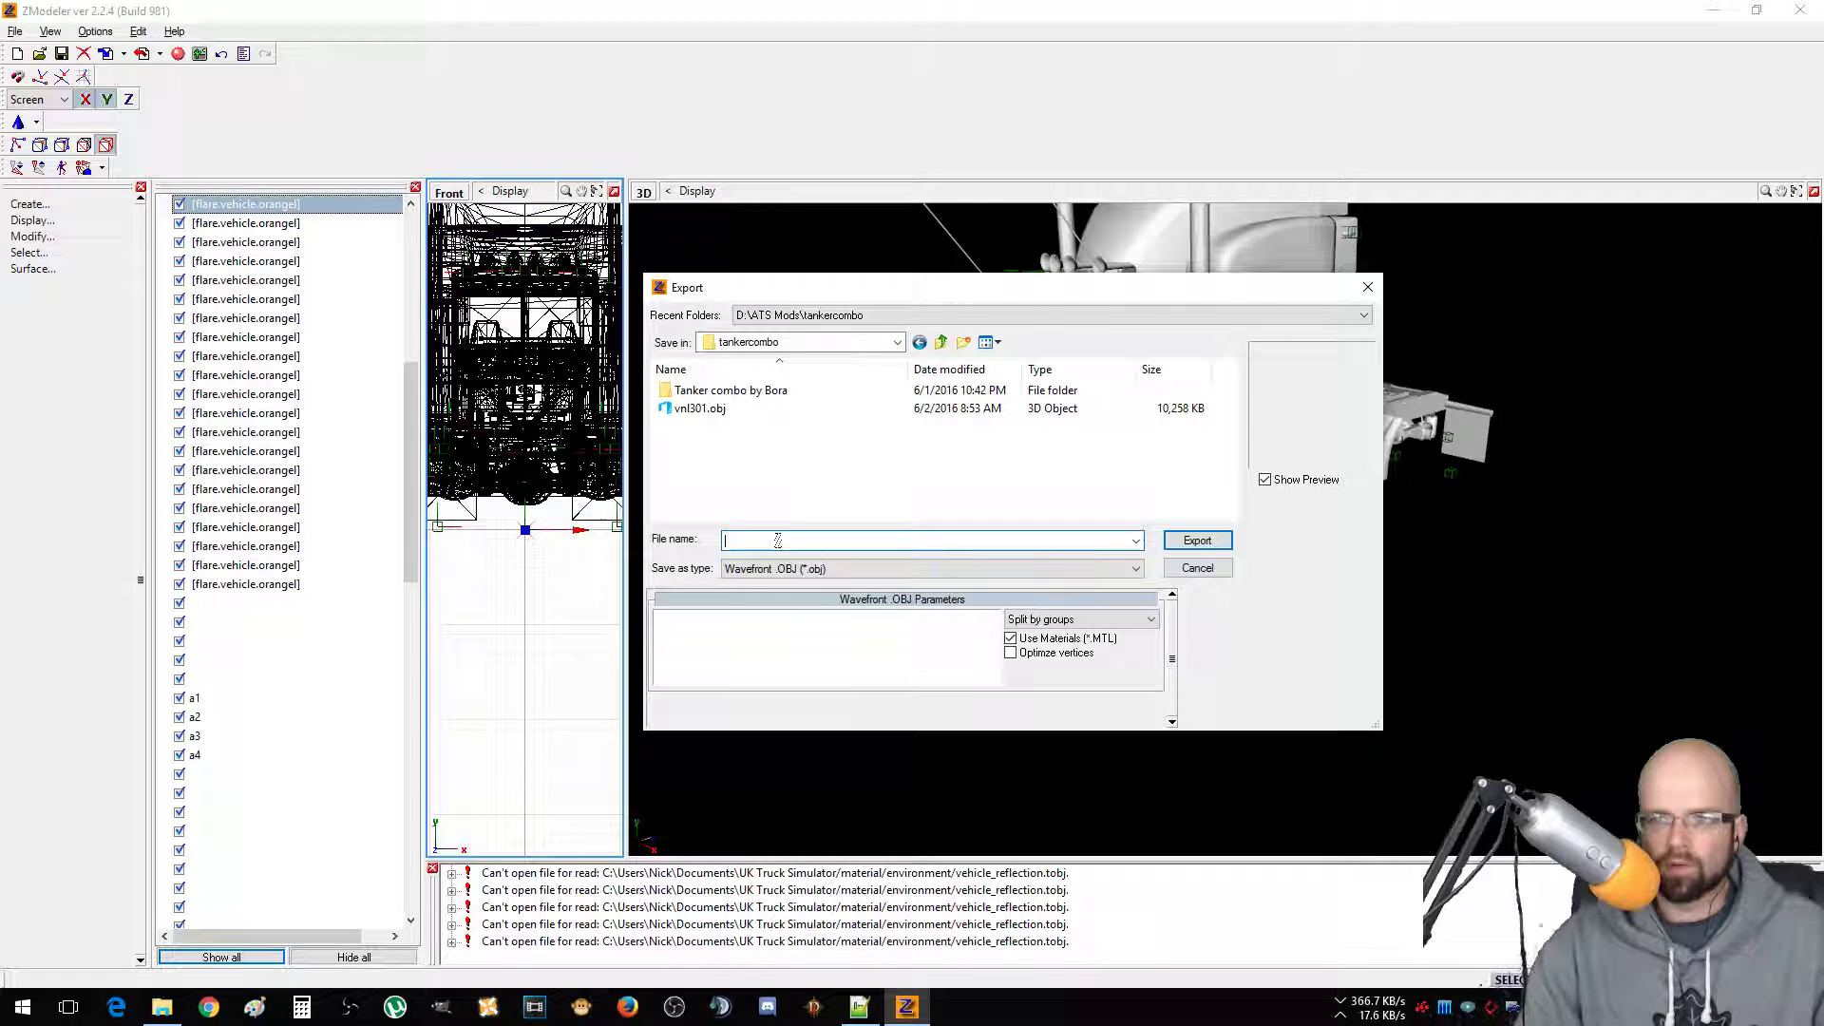